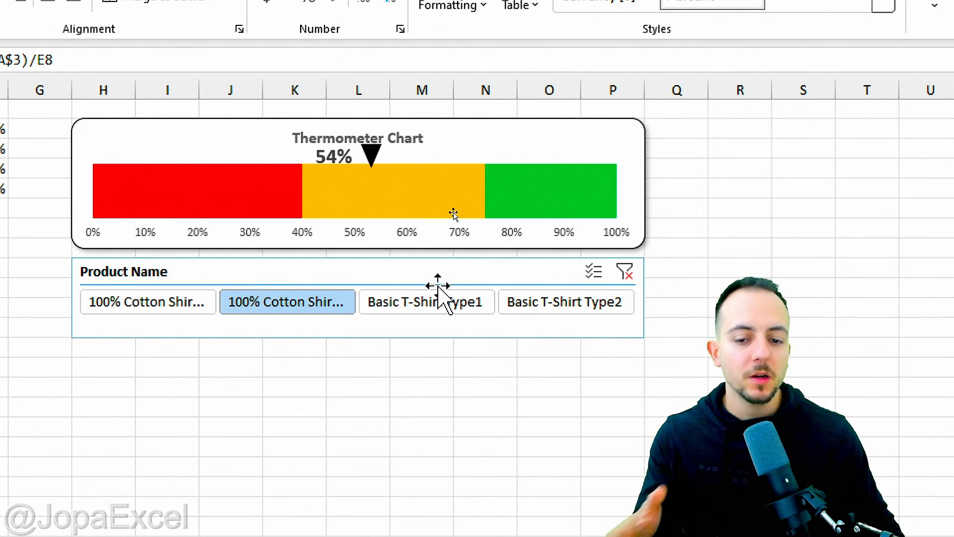
Step: Switch the Product Name slicer between products to compare the thermometer chart, ending on Basic T-Shirt Type1
click(453, 308)
mouse_move(544, 124)
mouse_down()
mouse_move(520, 124)
mouse_move(599, 164)
mouse_move(564, 128)
mouse_up()
mouse_move(452, 258)
mouse_down()
mouse_move(412, 354)
mouse_move(447, 256)
mouse_move(479, 243)
mouse_up()
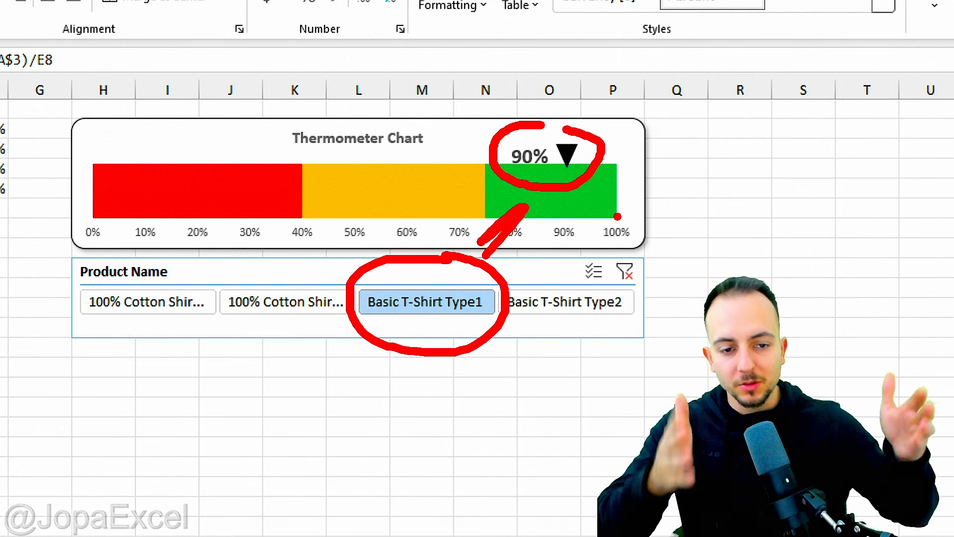
key(e)
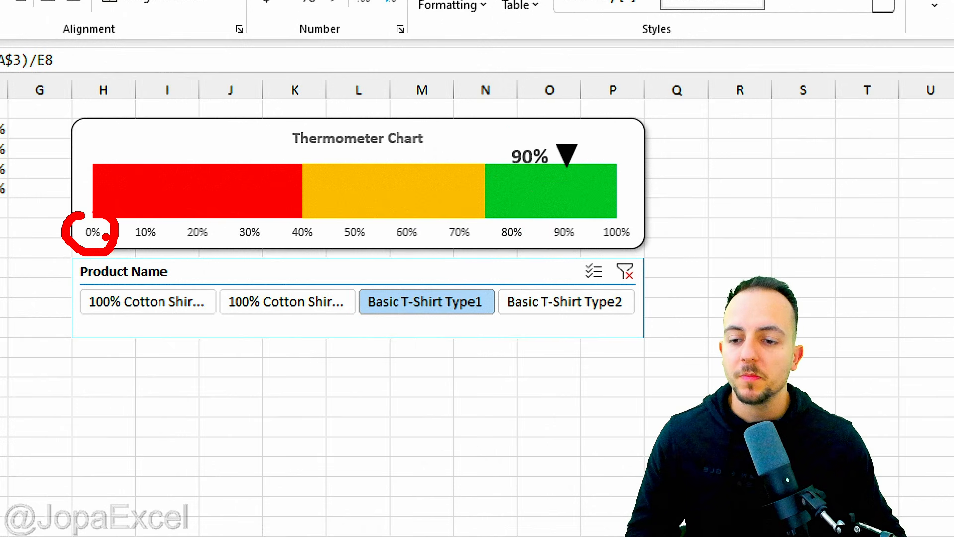
mouse_move(107, 237)
mouse_down()
mouse_move(230, 268)
mouse_move(299, 243)
mouse_move(422, 286)
mouse_move(473, 260)
mouse_up()
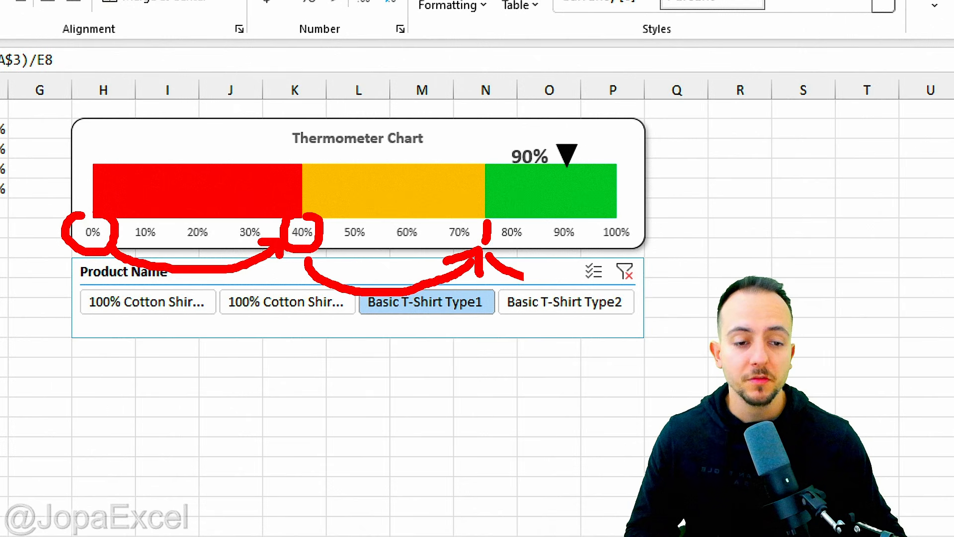
drag(522, 276, 610, 247)
click(588, 245)
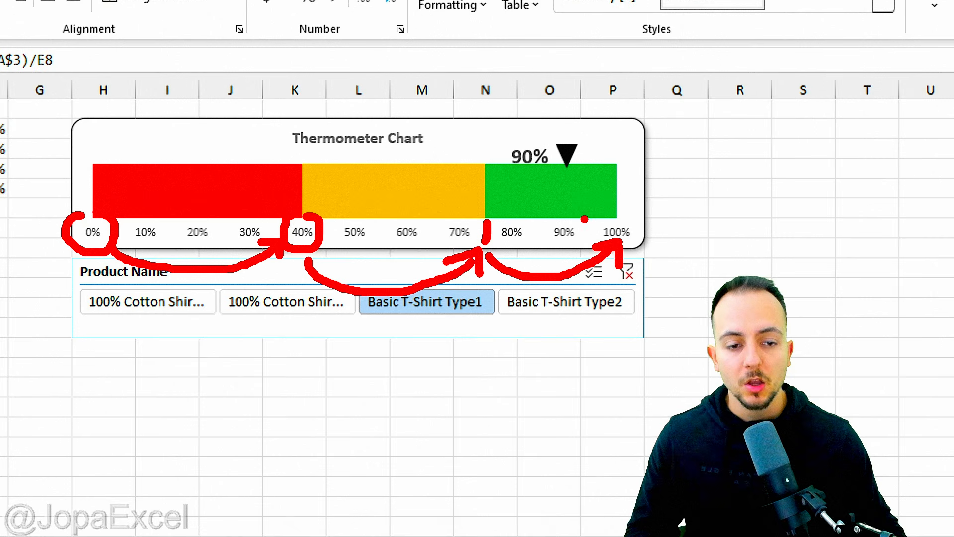
key(Escape)
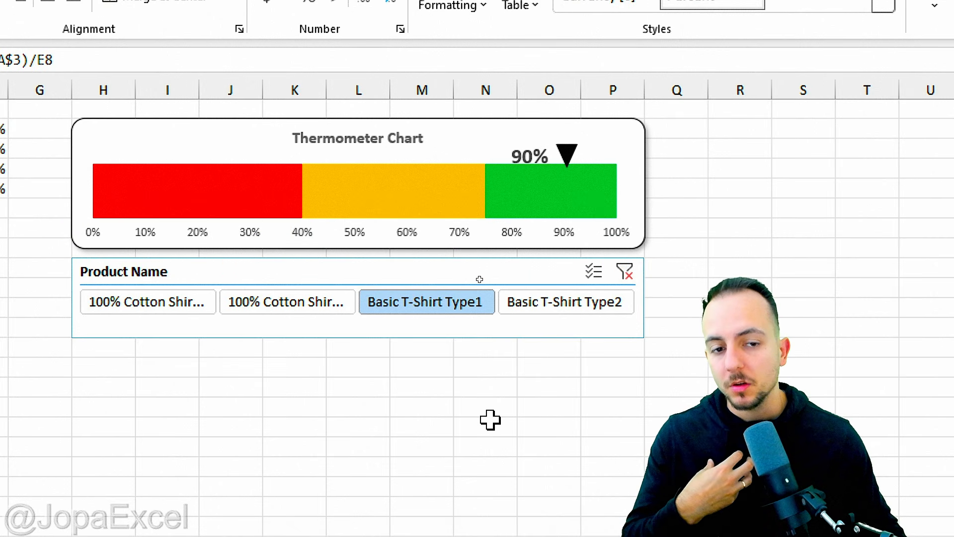
click(303, 314)
click(198, 306)
click(306, 311)
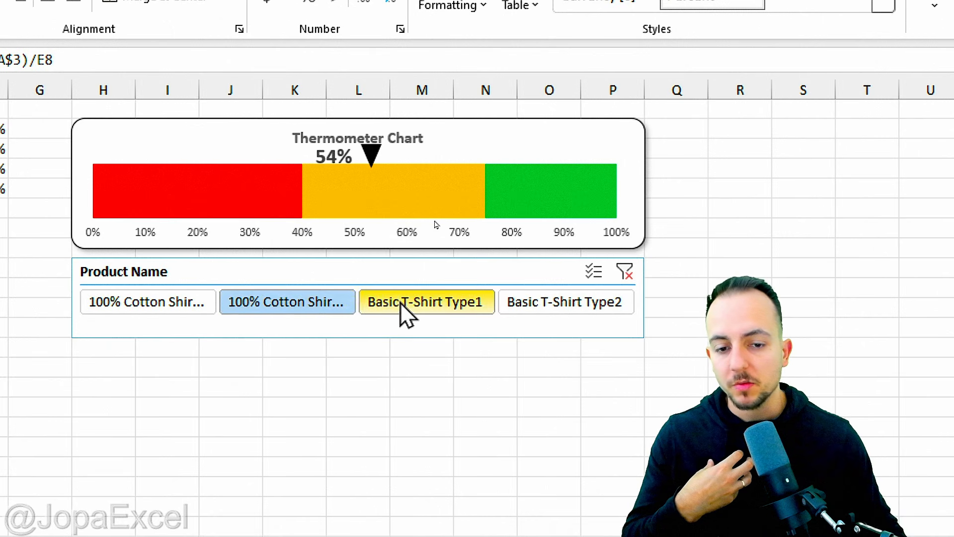
click(401, 304)
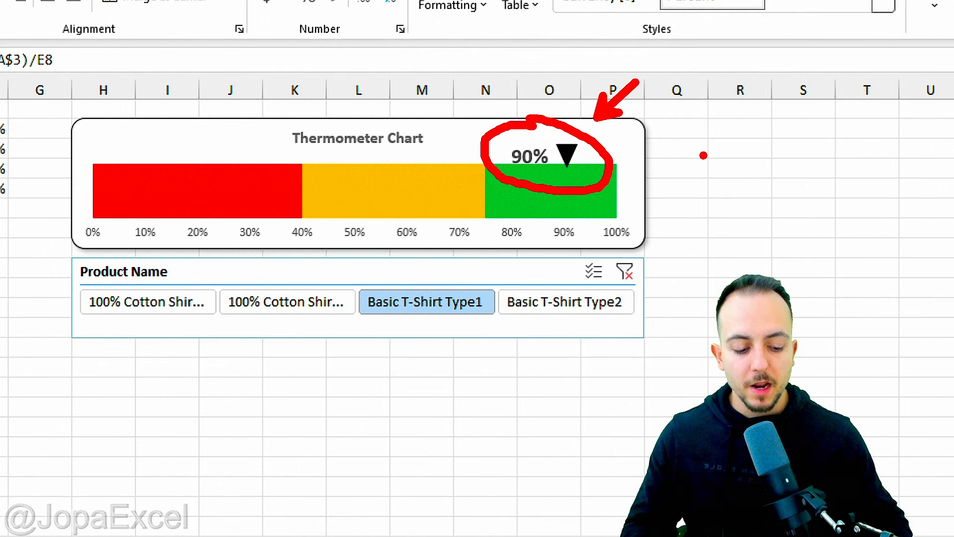
Step: Switch to the data sheet and review the product names listed in the Product Name column
key(Escape)
key(ctrl+Page_Down)
scroll(356, 231, up, 1)
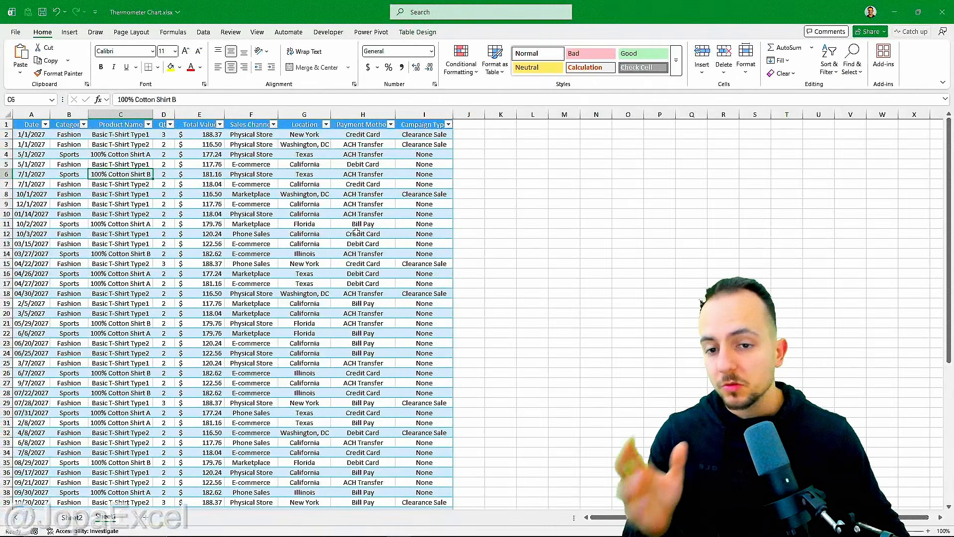
click(30, 124)
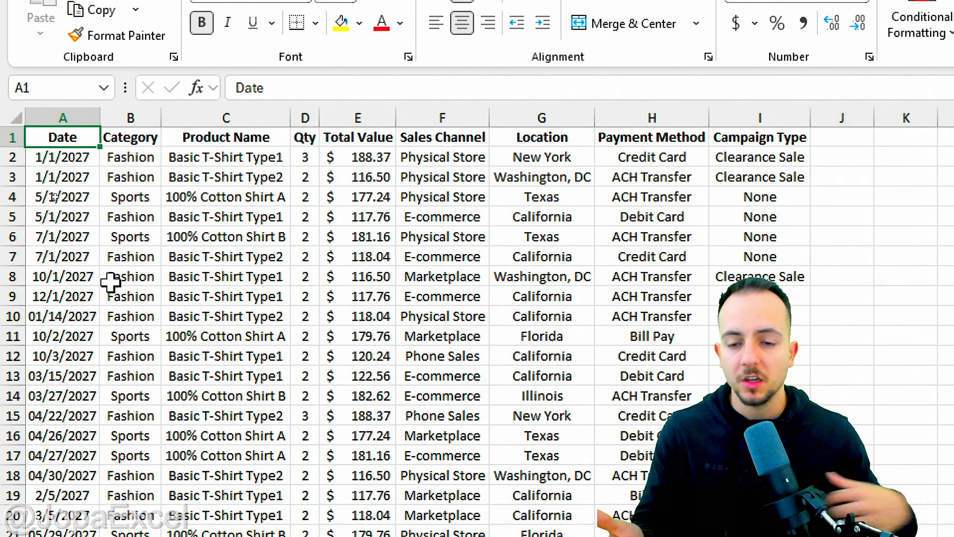
click(256, 156)
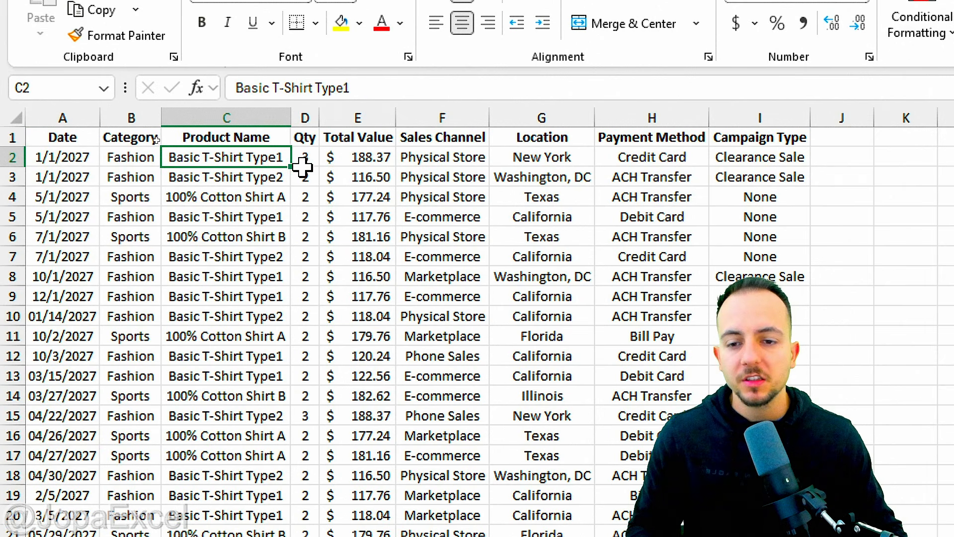
click(280, 176)
click(280, 197)
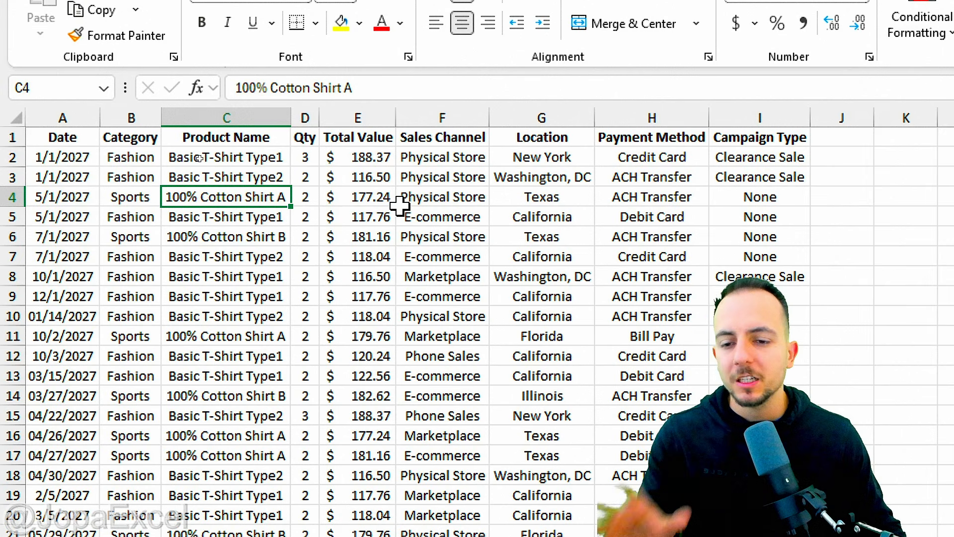
click(281, 237)
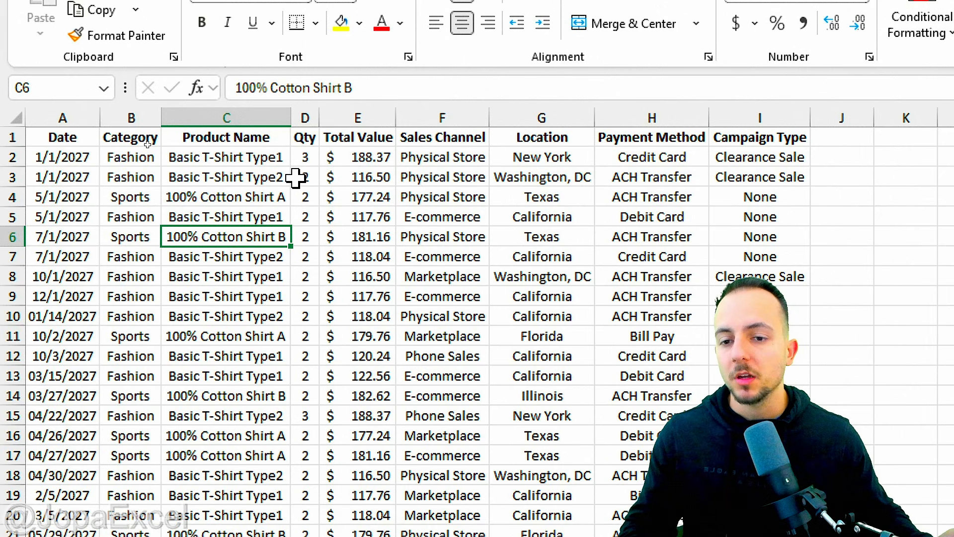
click(71, 141)
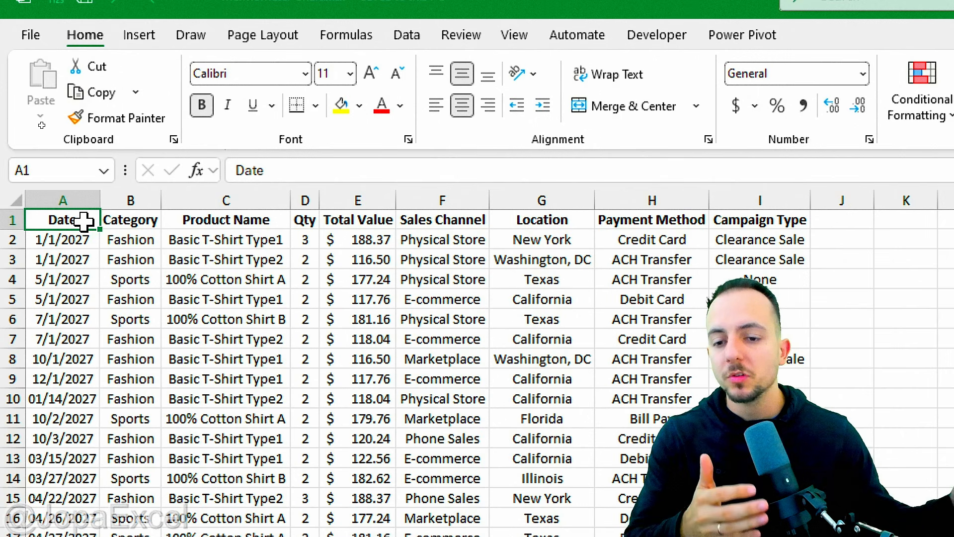
Step: Inspect the Product Name and Total Value columns and their individual entries
click(237, 197)
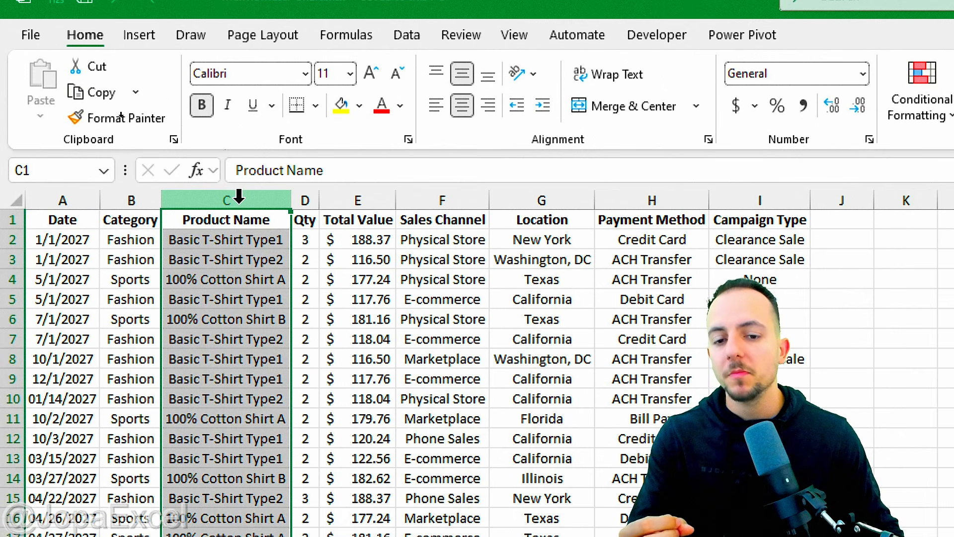
click(368, 196)
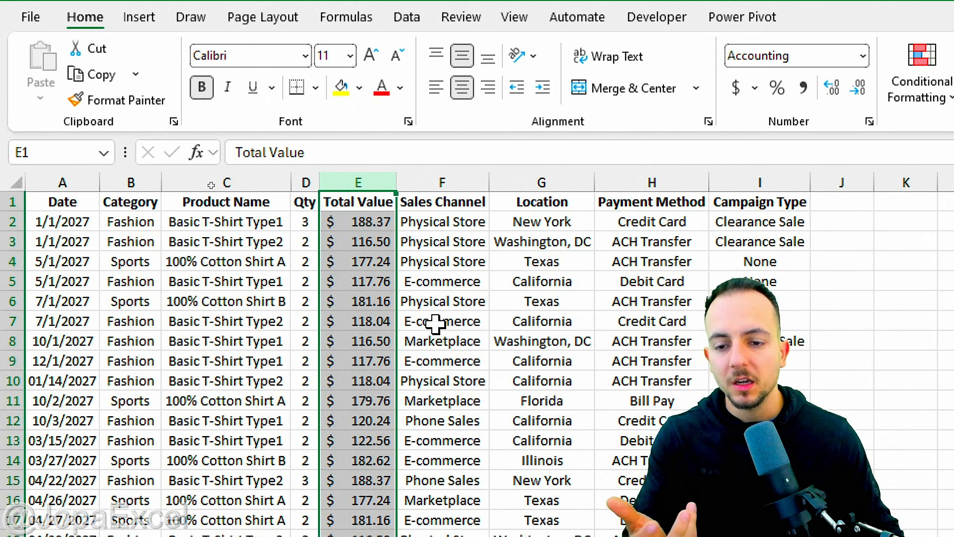
click(250, 201)
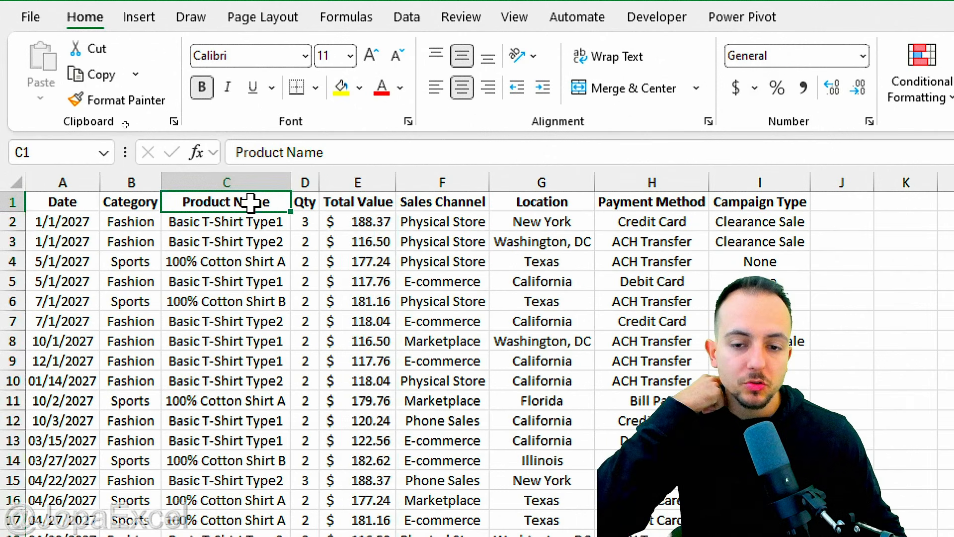
click(357, 200)
click(273, 222)
click(272, 244)
click(258, 259)
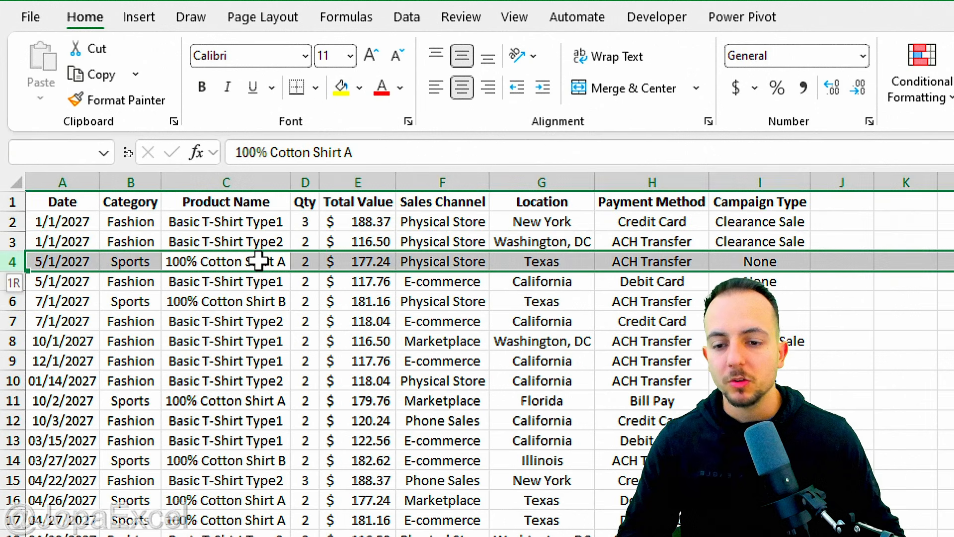
click(250, 223)
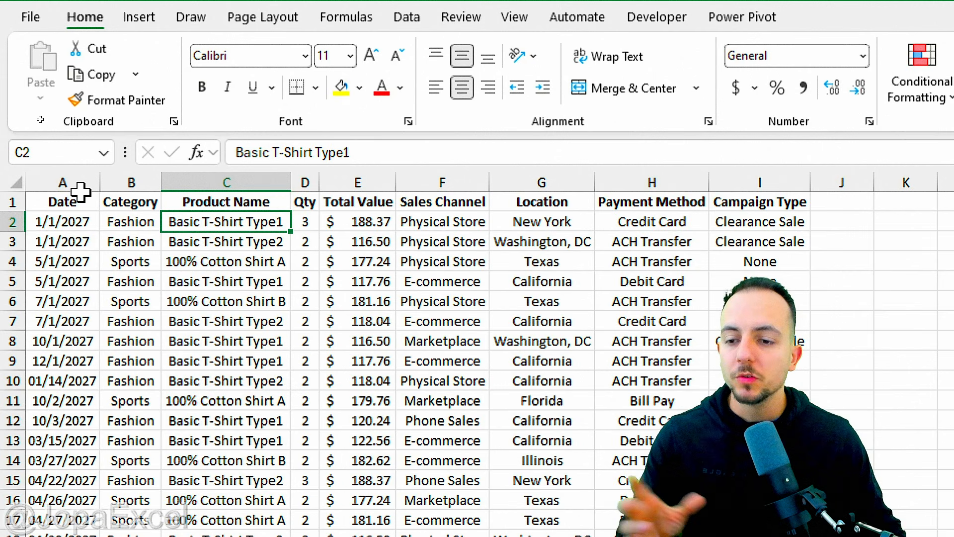
Step: Convert the data range A1:I60 into an Excel table with headers
drag(79, 199, 377, 491)
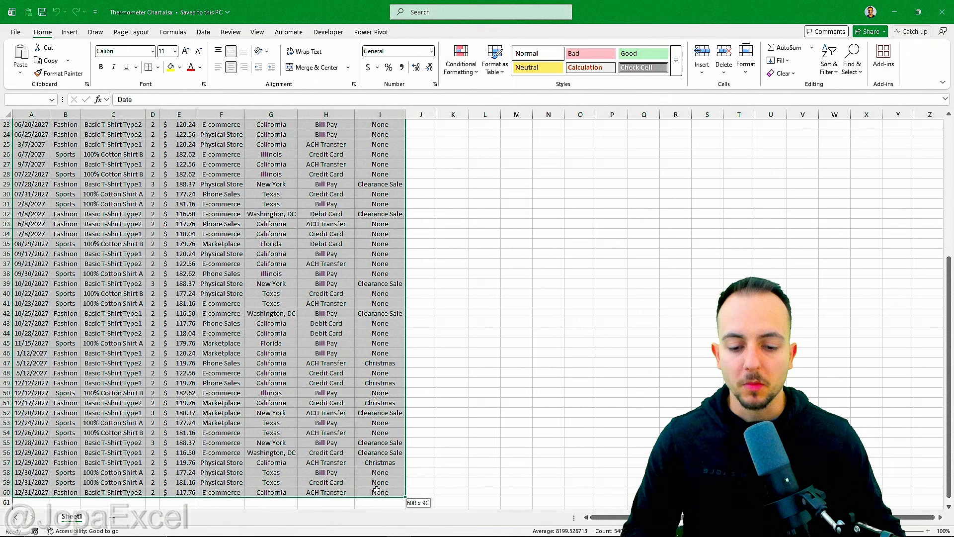
scroll(338, 470, down, 5)
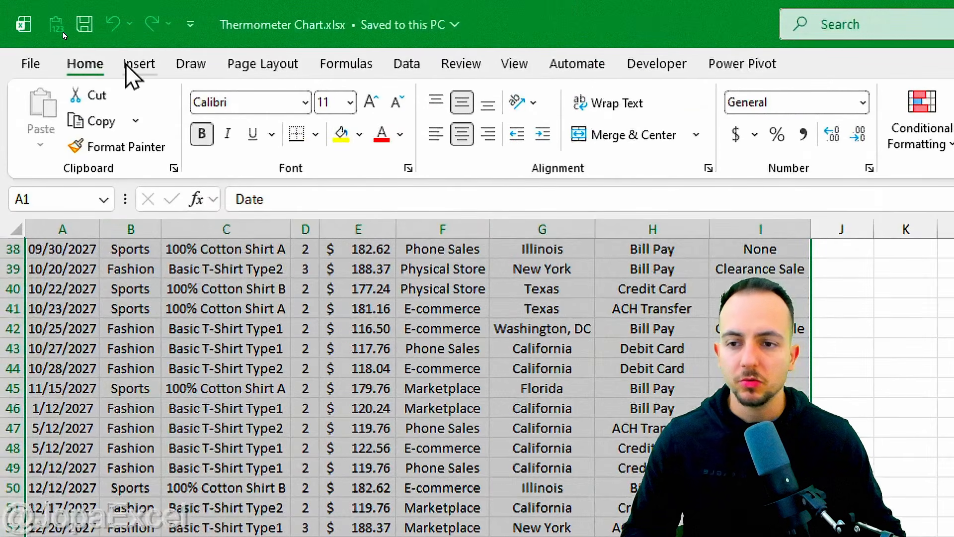
click(69, 32)
click(188, 101)
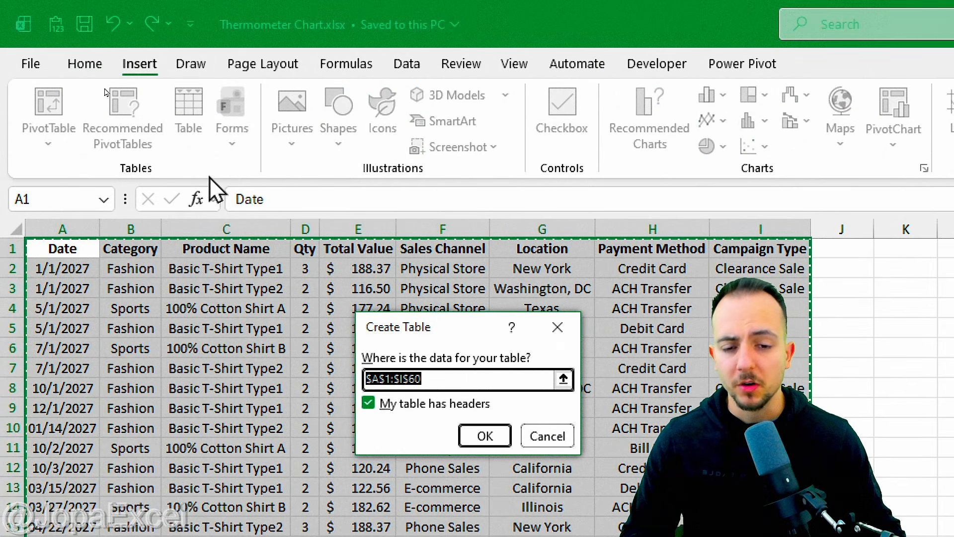
drag(436, 337, 340, 247)
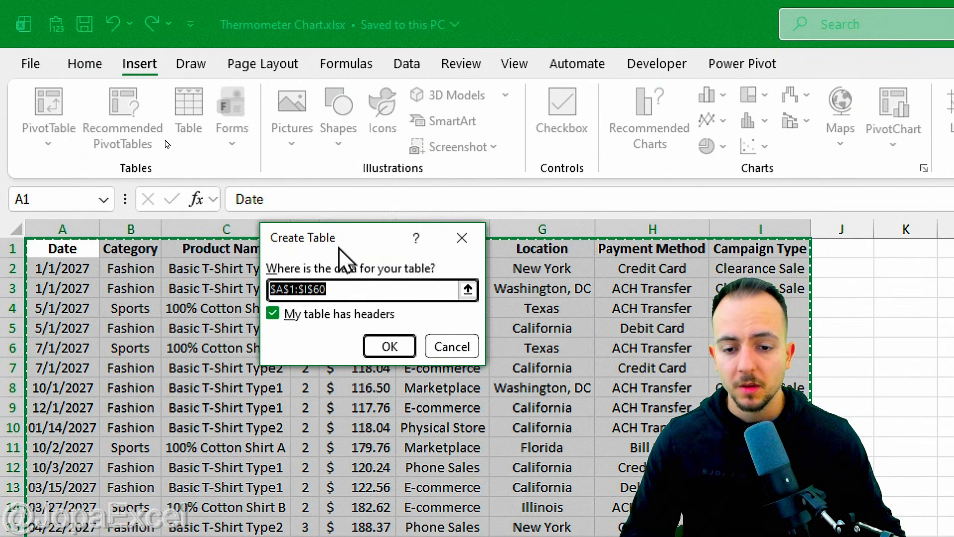
click(314, 320)
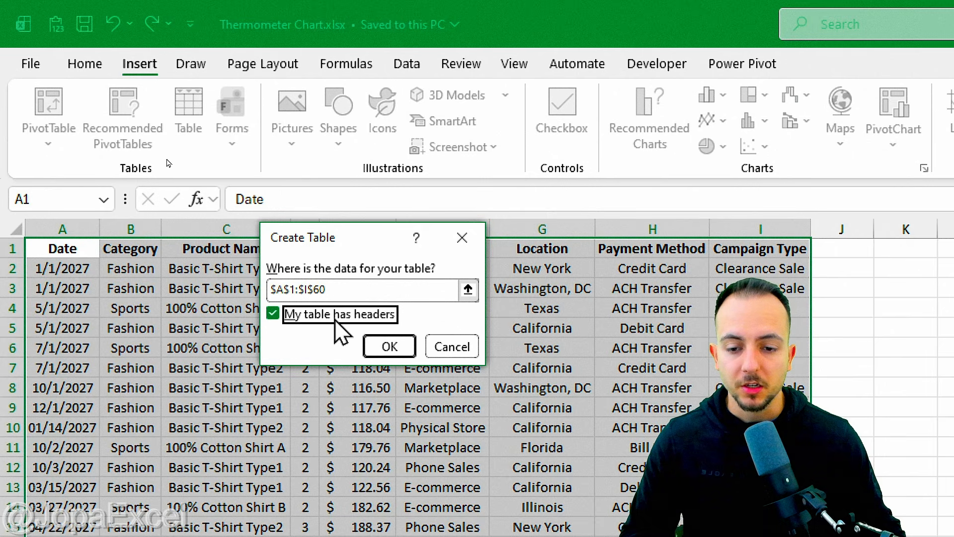
click(389, 346)
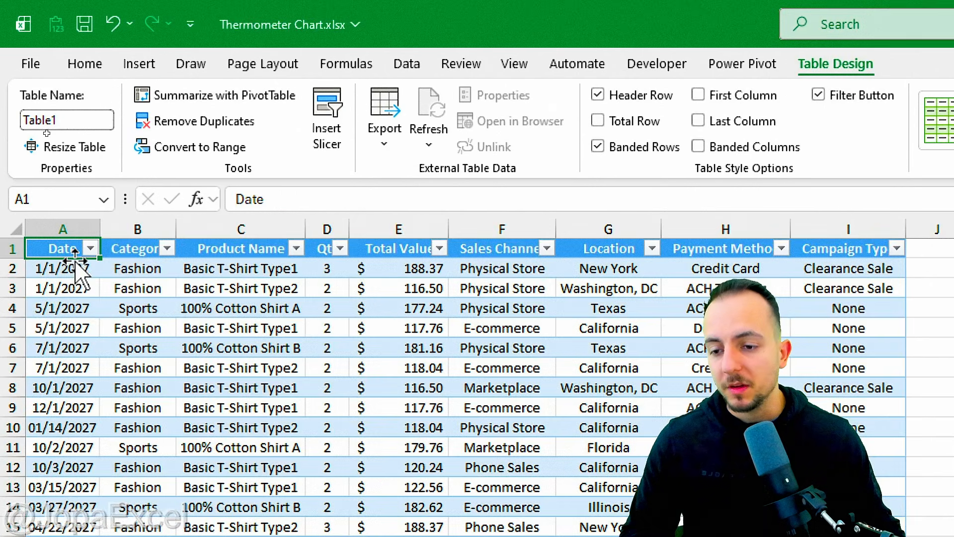
Step: Enter the test date 01/01/2027 in the first empty row below the table
scroll(75, 256, down, 7)
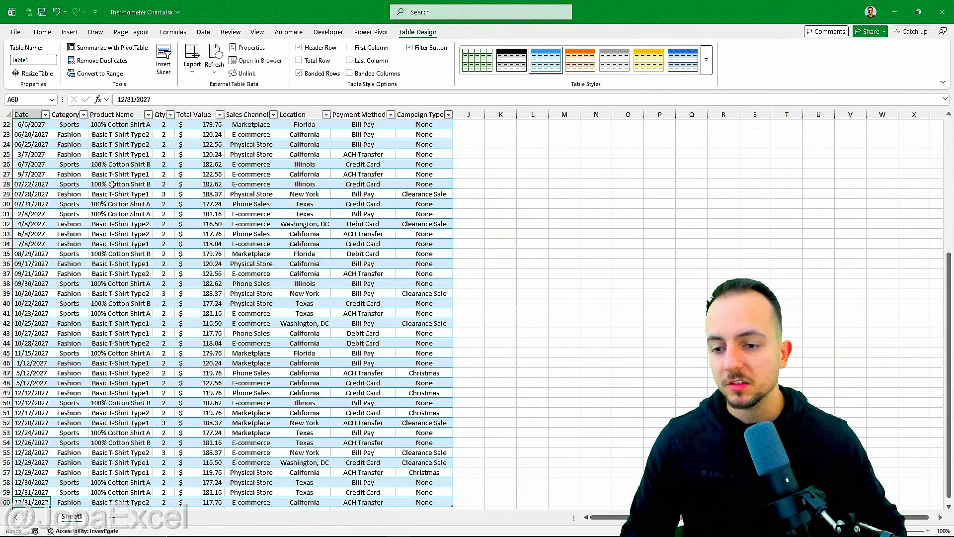
scroll(112, 184, down, 9)
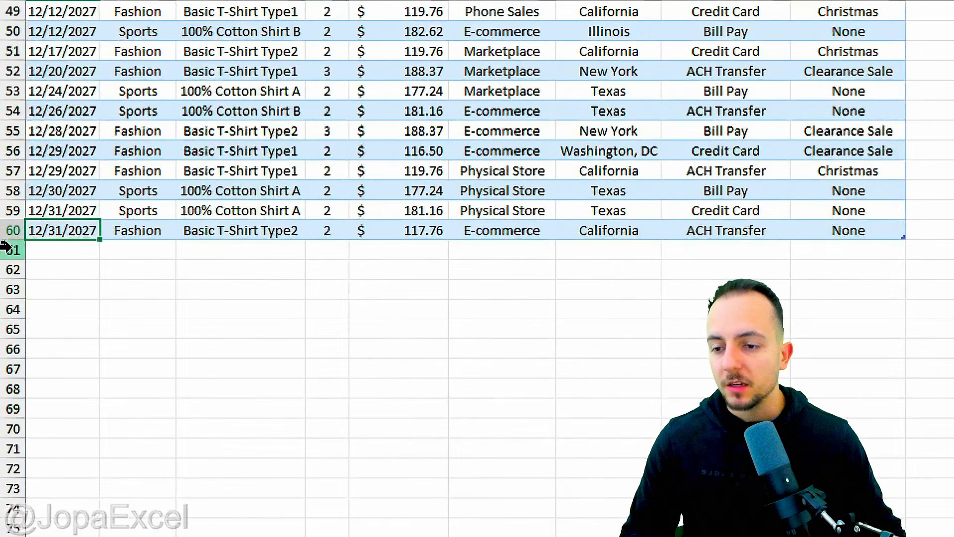
drag(5, 246, 10, 283)
click(80, 250)
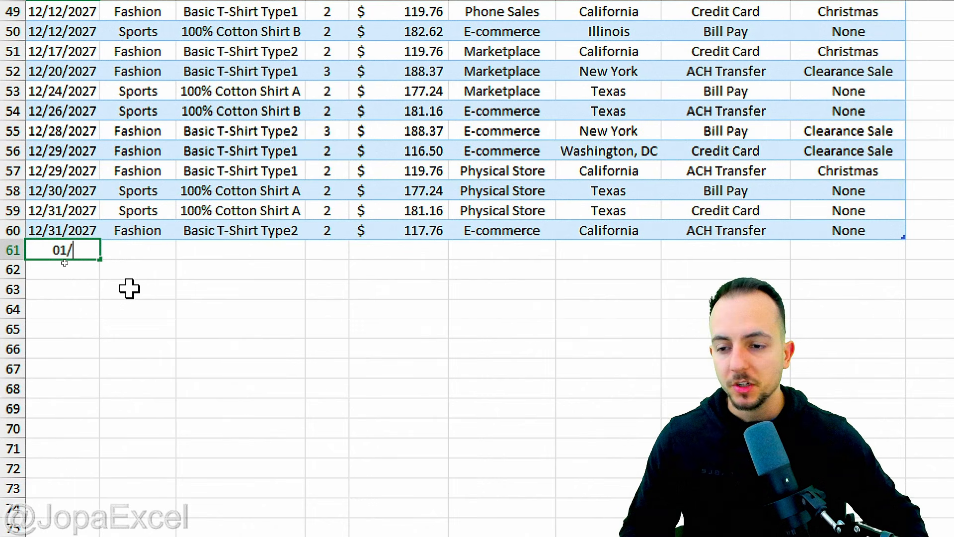
text(01/01/2027)
key(Return)
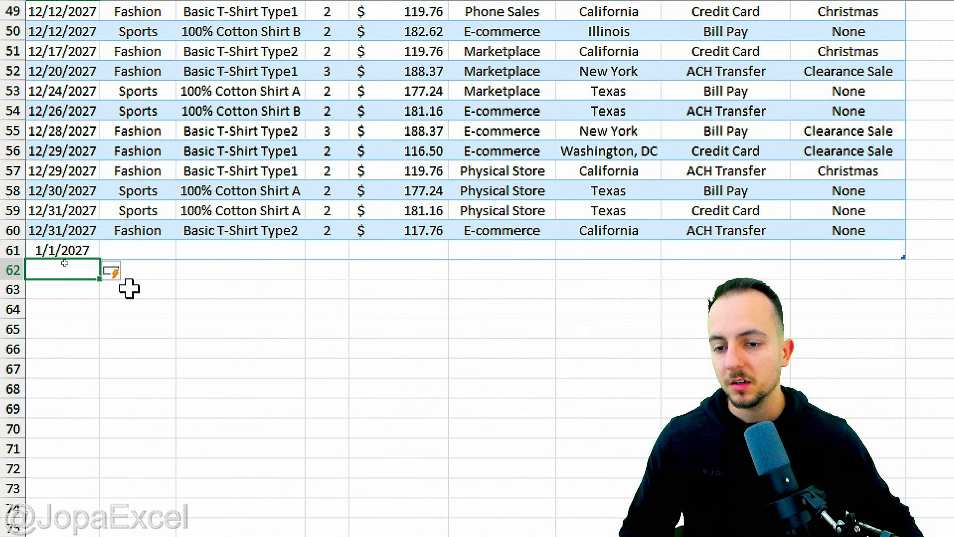
Step: Delete the added test row 61 from the table
click(129, 288)
mouse_move(60, 269)
mouse_down()
mouse_move(286, 268)
mouse_move(435, 330)
mouse_up()
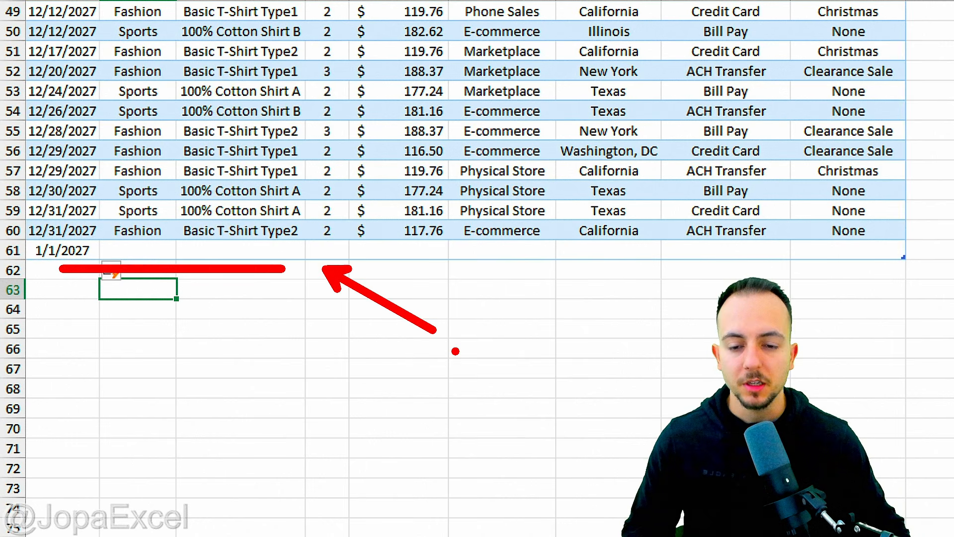
click(13, 249)
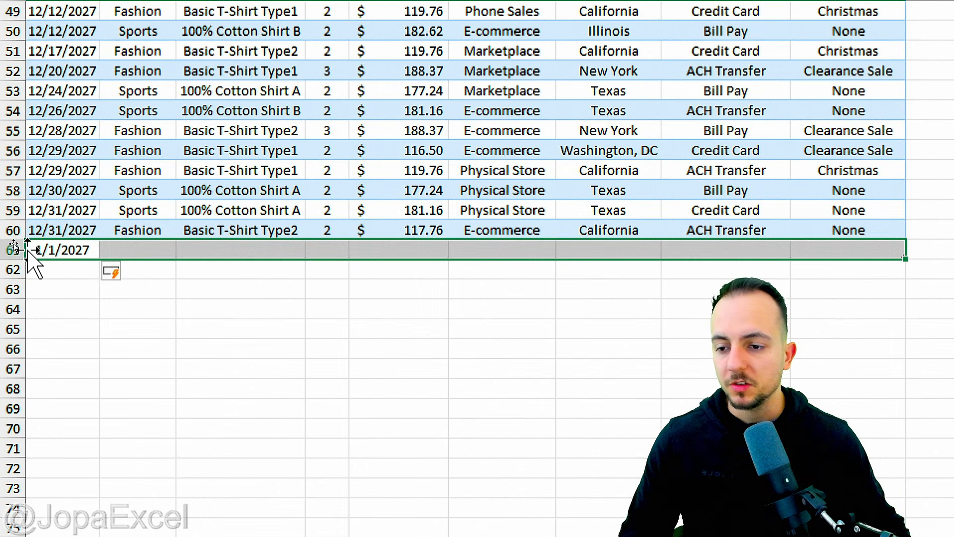
right_click(79, 249)
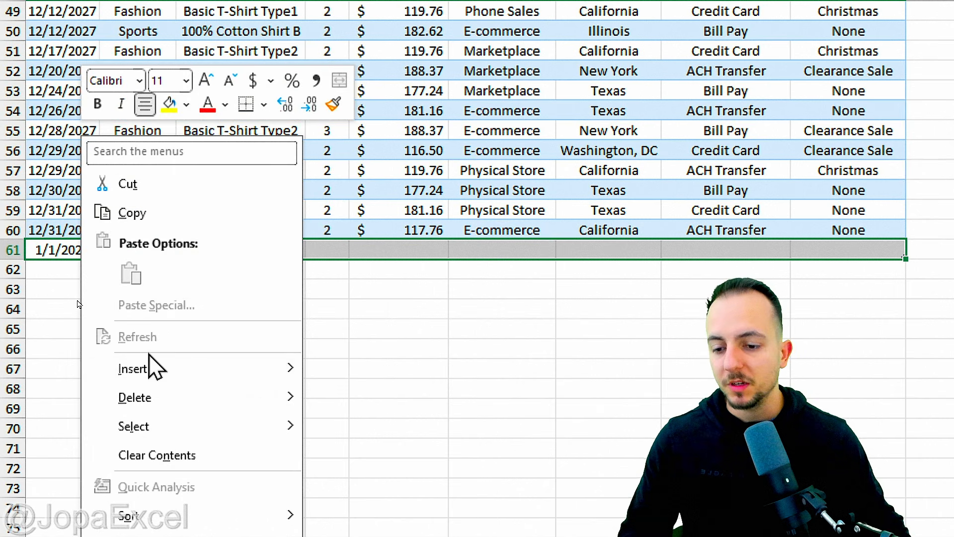
mouse_move(195, 404)
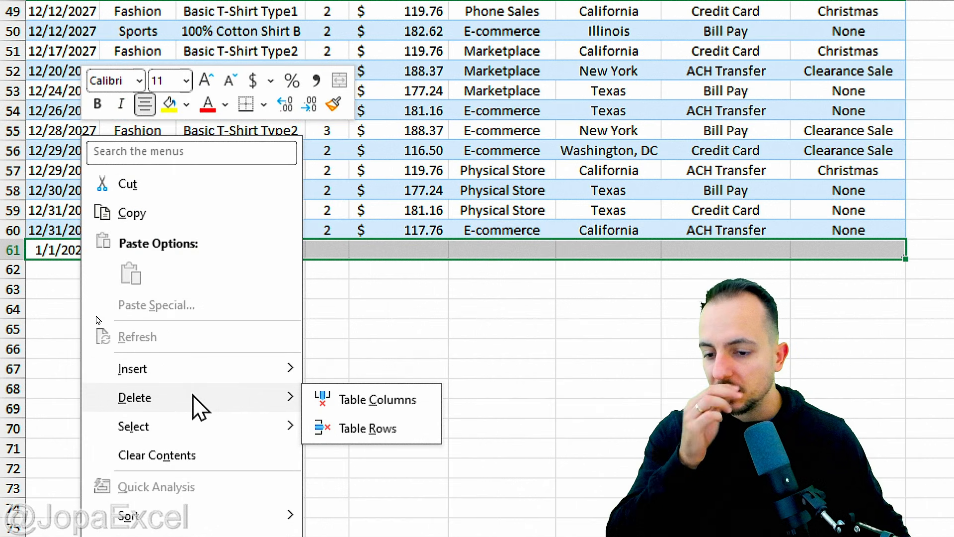
click(401, 427)
click(271, 386)
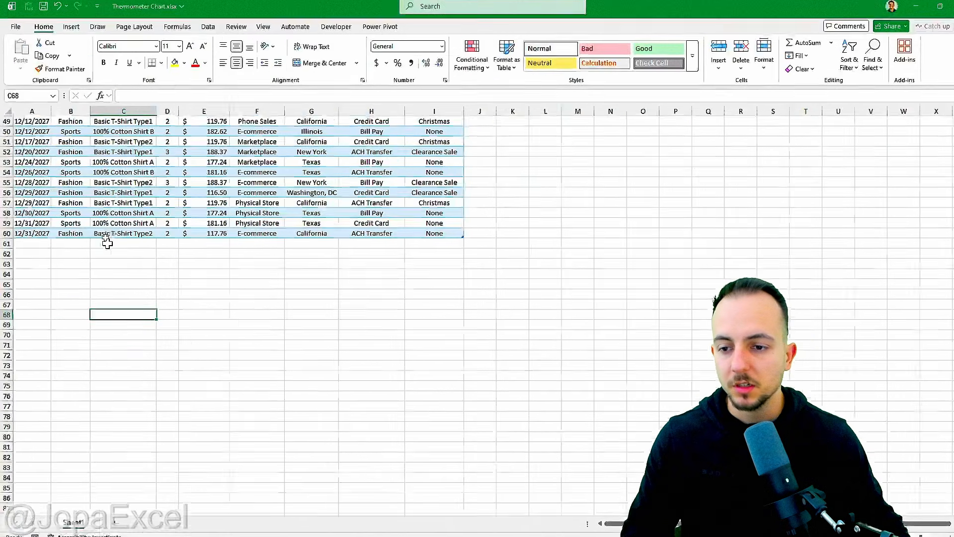
Step: Return to the top of the table and select a Product Name cell
click(114, 213)
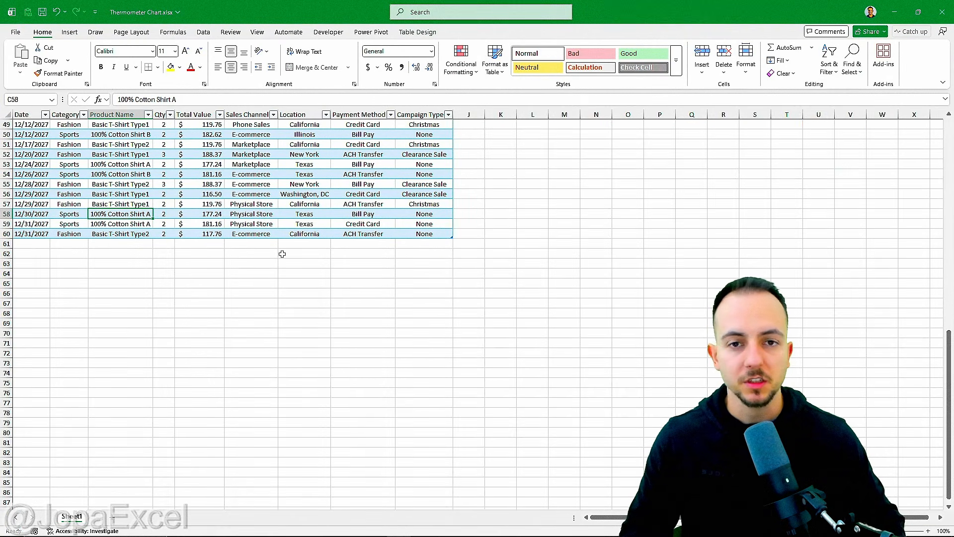
key(ctrl+Home)
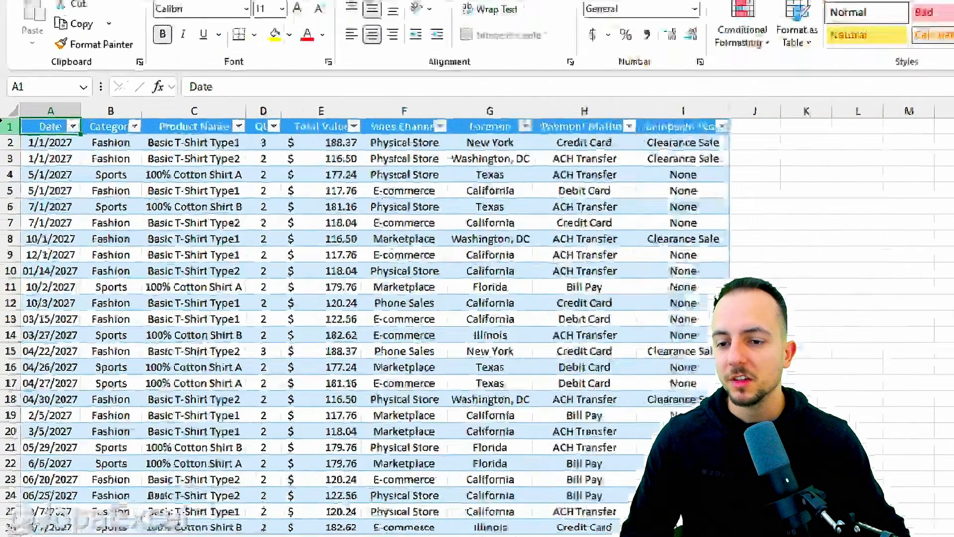
click(120, 174)
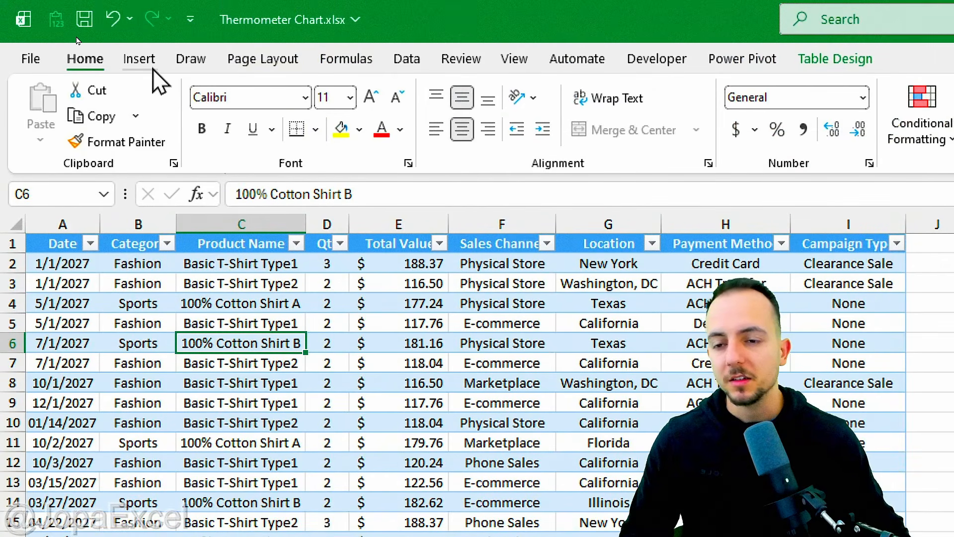
Step: Create a PivotTable from Table1 on a new worksheet
click(139, 59)
click(55, 102)
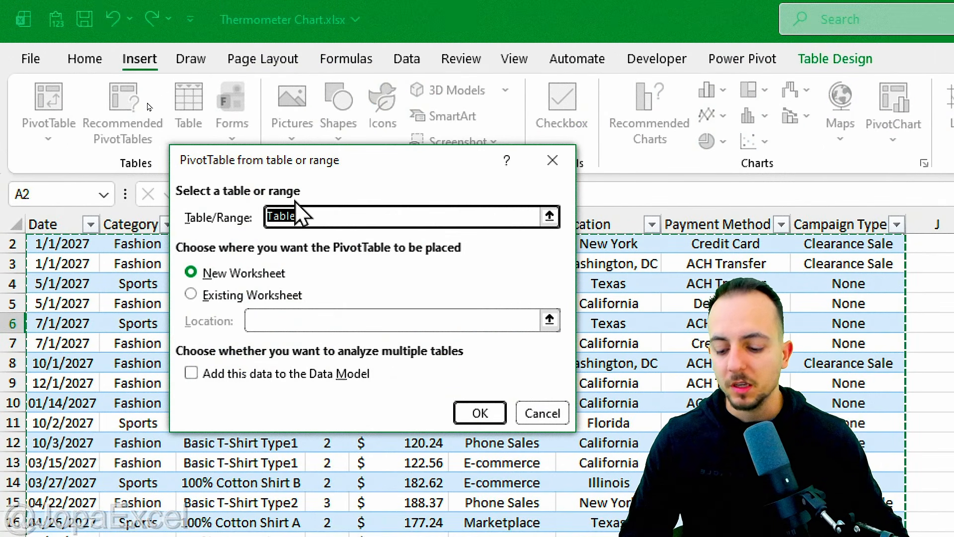
key(ctrl+2)
drag(287, 186, 322, 221)
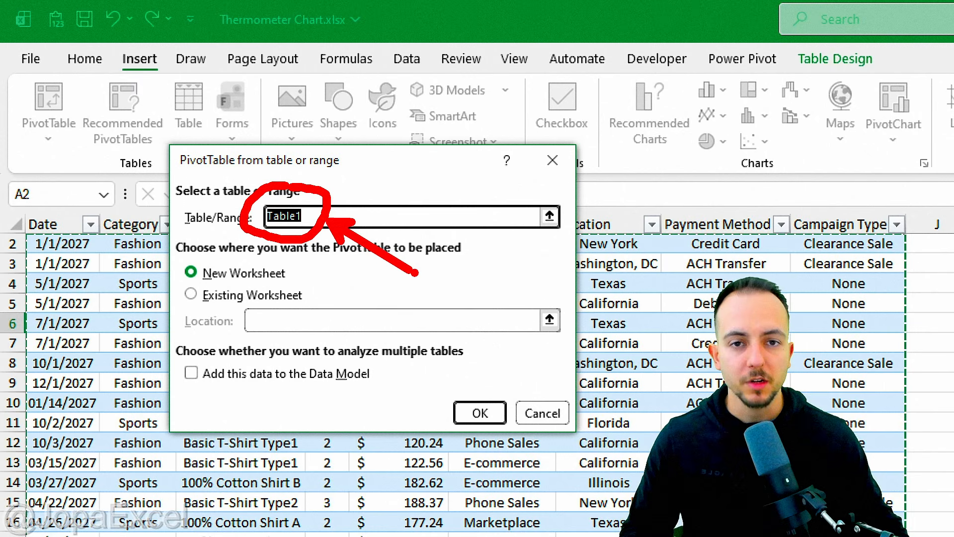
click(479, 413)
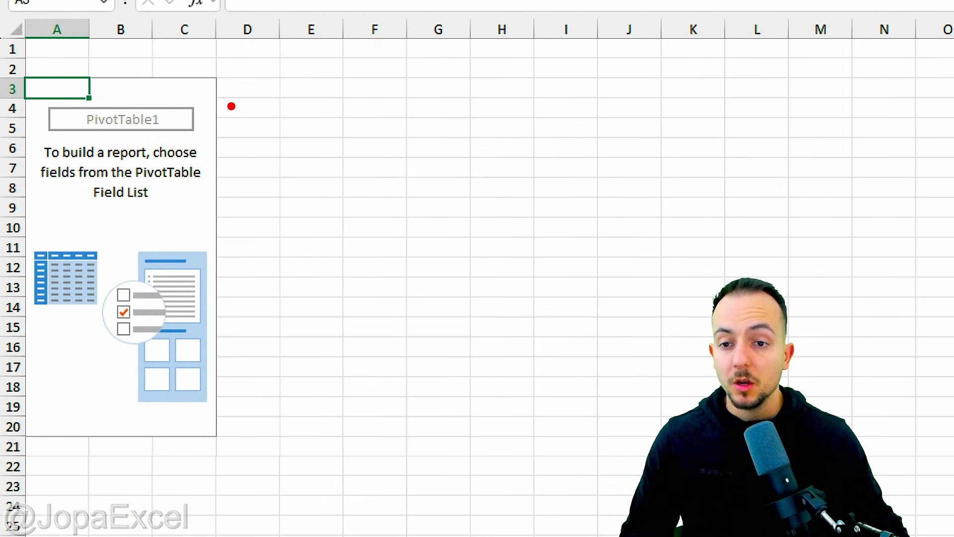
Step: Examine the PivotTable field list and the Filters, Columns, Rows and Values areas
mouse_move(195, 72)
mouse_down()
mouse_move(242, 66)
mouse_move(252, 411)
mouse_move(196, 451)
mouse_up()
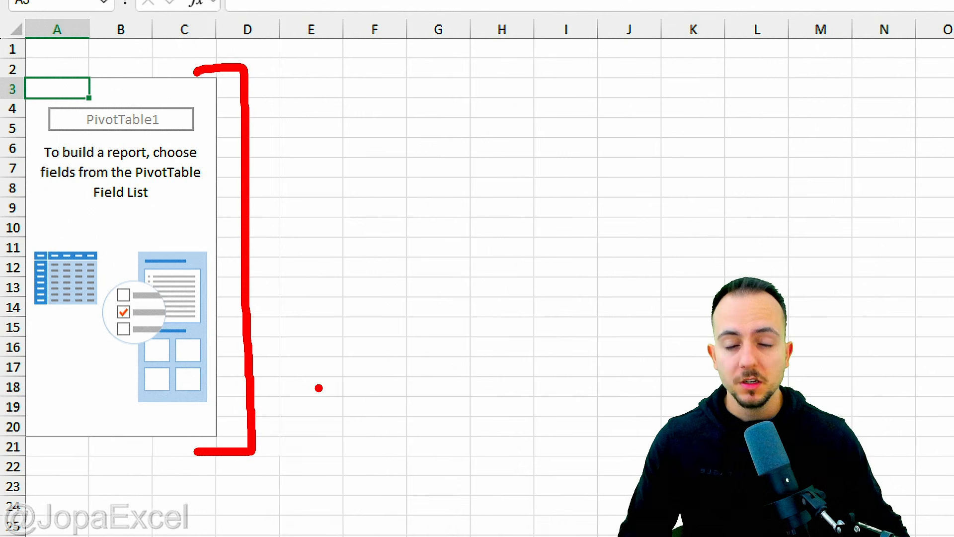
key(Escape)
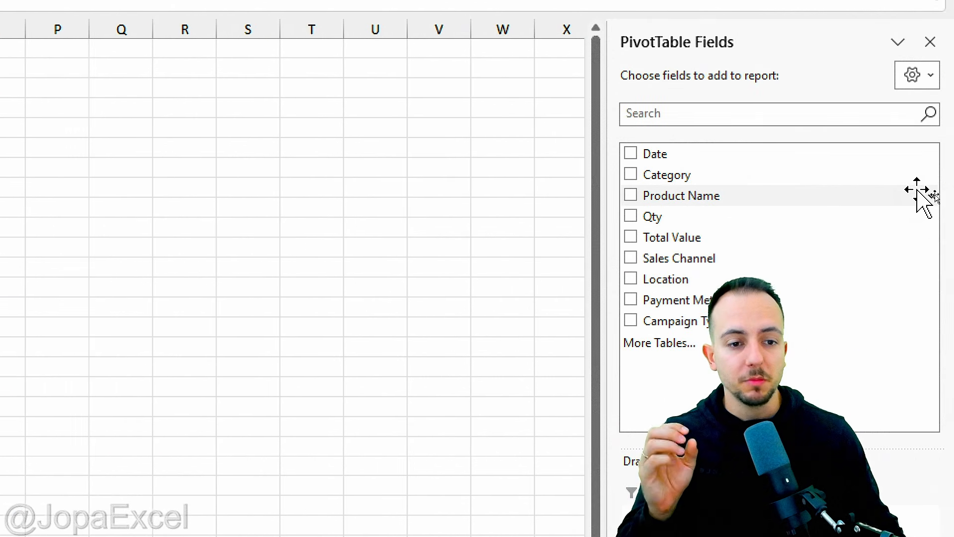
drag(611, 205, 176, 215)
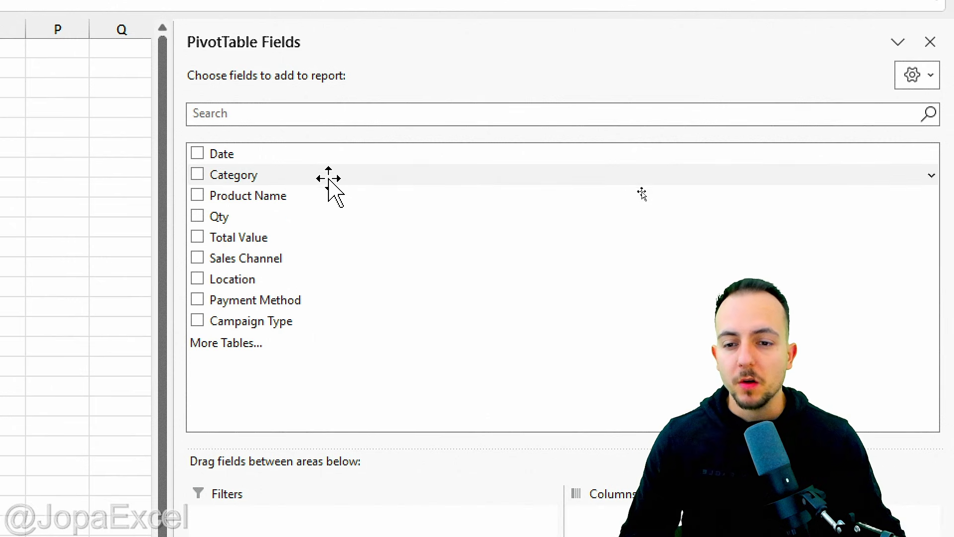
key(ctrl+2)
mouse_move(258, 130)
mouse_down()
mouse_move(236, 122)
mouse_move(369, 322)
mouse_move(230, 121)
mouse_up()
drag(344, 136, 424, 94)
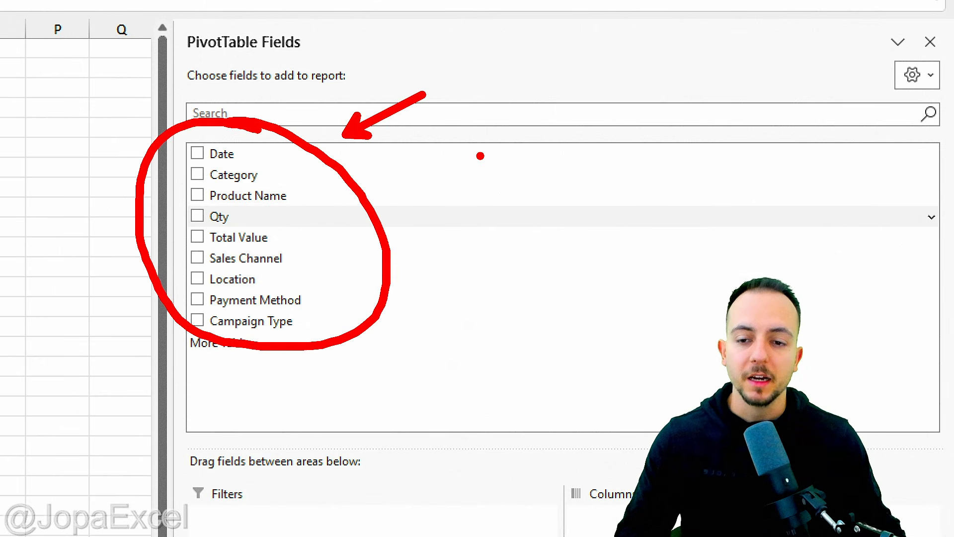
key(Escape)
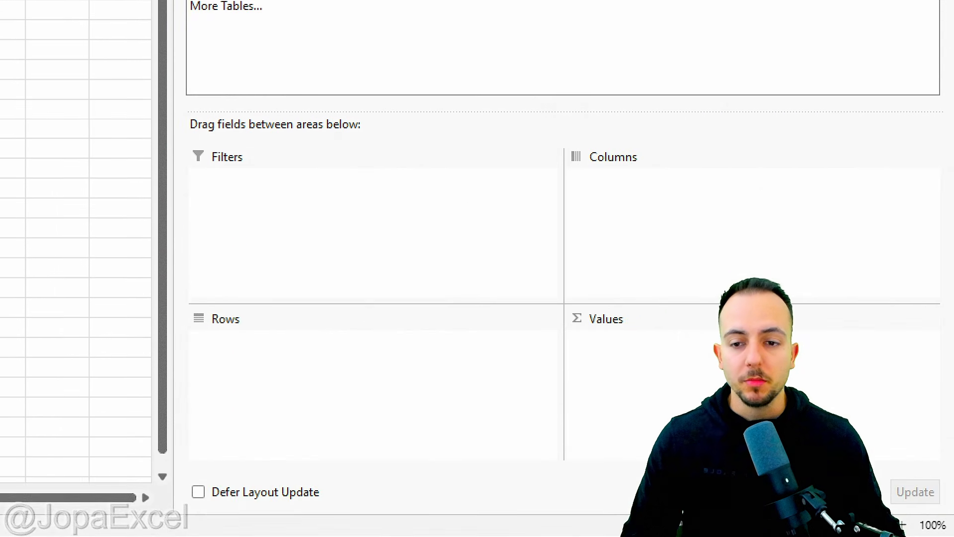
key(ctrl+2)
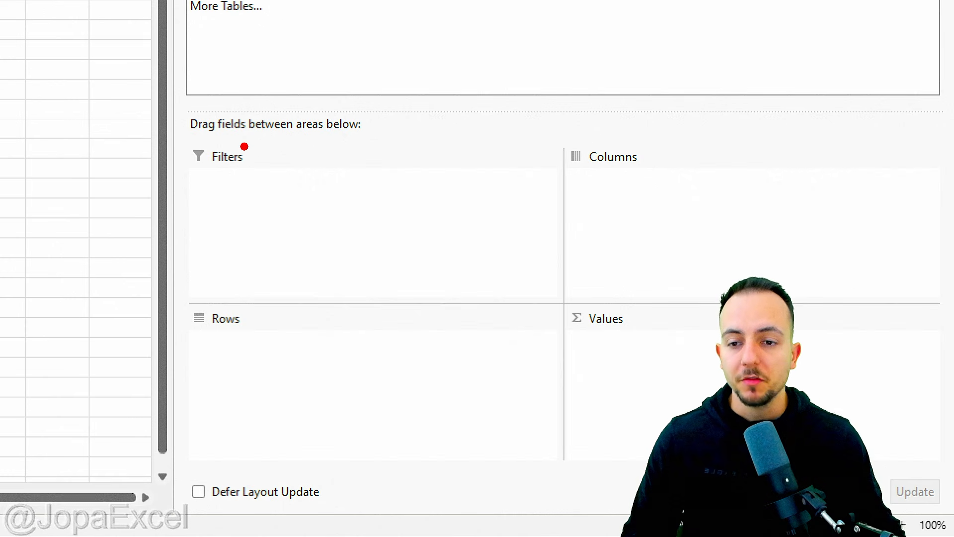
mouse_move(224, 128)
mouse_down()
mouse_move(199, 188)
mouse_move(181, 152)
mouse_up()
mouse_move(642, 122)
mouse_down()
mouse_move(517, 186)
mouse_move(532, 108)
mouse_up()
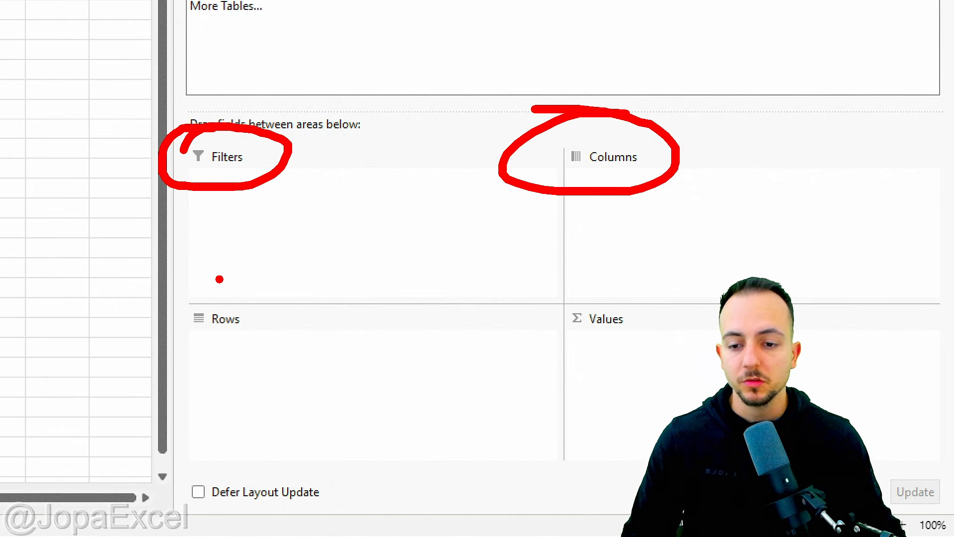
drag(219, 279, 264, 286)
mouse_move(530, 275)
mouse_down()
mouse_move(666, 298)
mouse_move(556, 277)
mouse_up()
key(Escape)
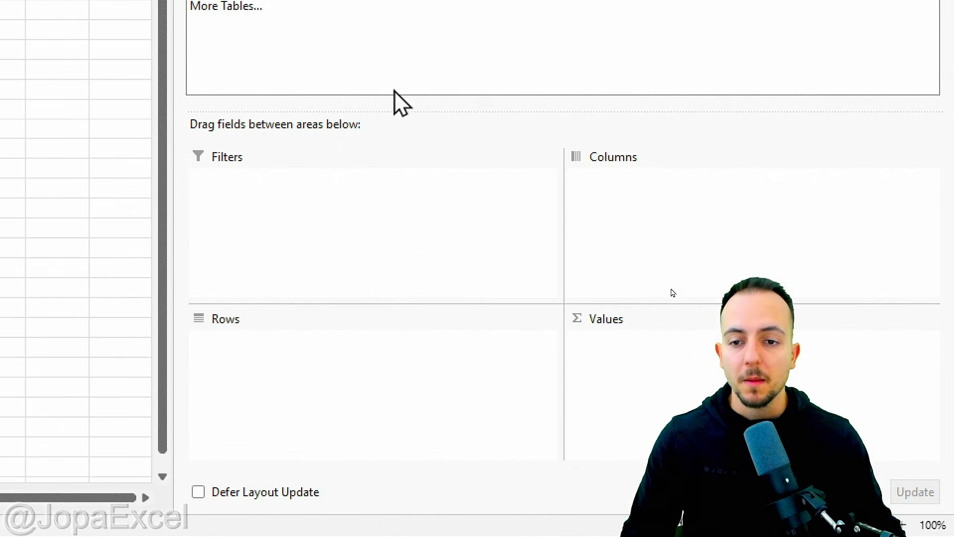
key(ctrl+2)
mouse_move(256, 58)
mouse_down()
mouse_move(319, 196)
mouse_move(248, 91)
mouse_up()
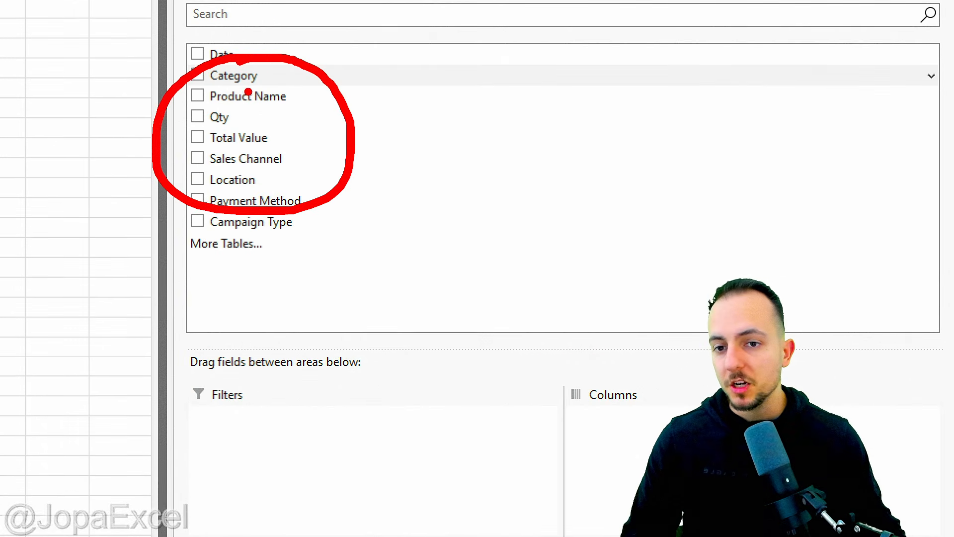
mouse_move(346, 238)
mouse_down()
mouse_move(374, 278)
mouse_move(413, 472)
mouse_up()
mouse_move(346, 422)
mouse_down()
mouse_move(417, 474)
mouse_move(465, 420)
mouse_up()
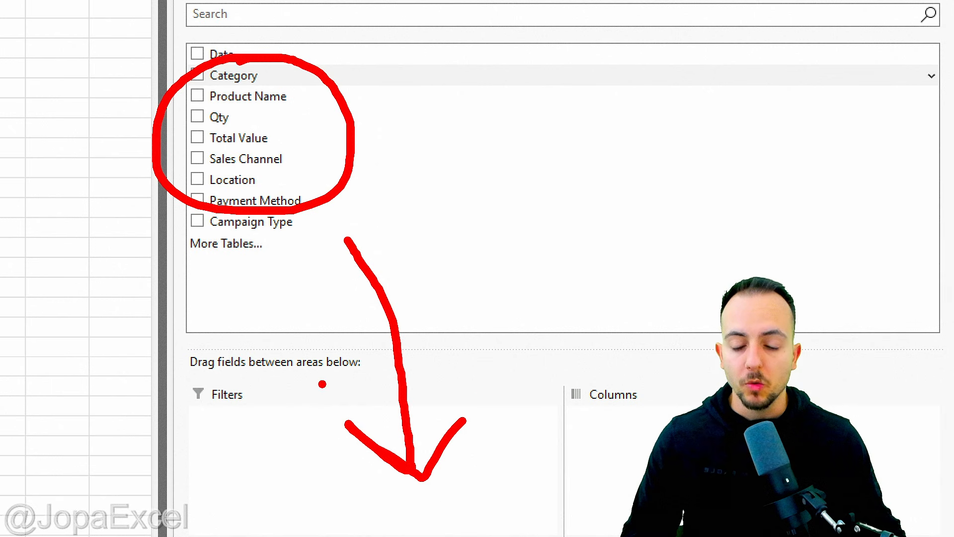
key(Escape)
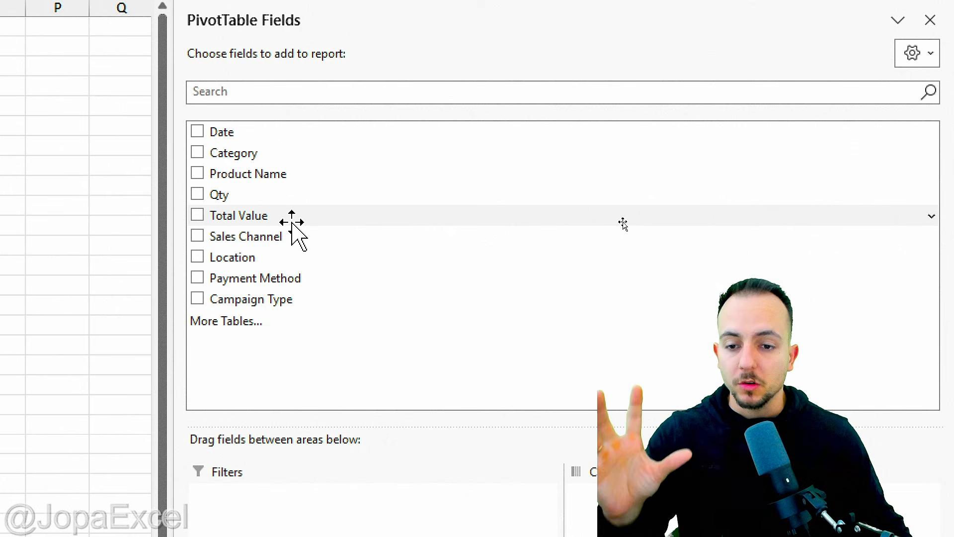
Step: Add the Total Value field to the PivotTable's Values area
drag(622, 222, 921, 536)
drag(921, 467, 920, 470)
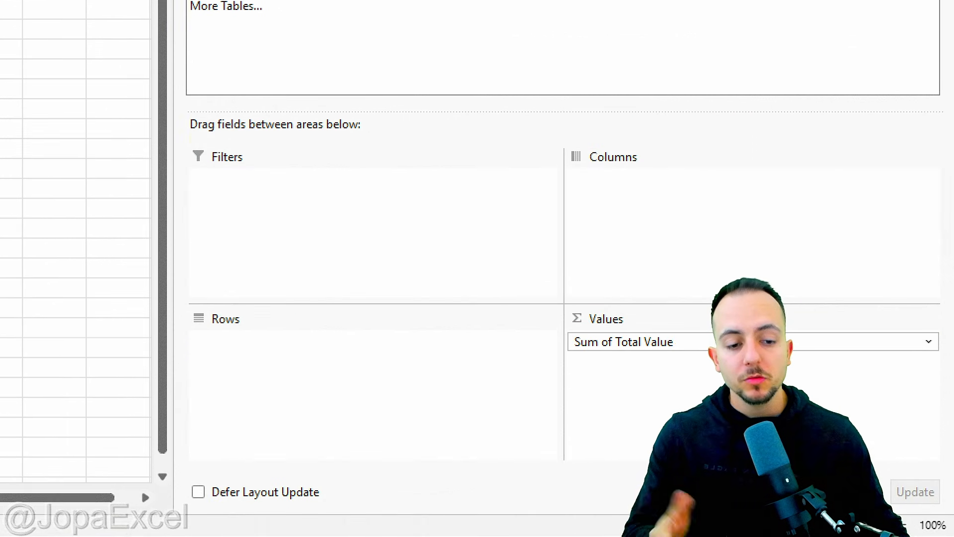
key(ctrl+2)
mouse_move(627, 271)
mouse_down()
mouse_move(577, 269)
mouse_move(604, 278)
mouse_move(677, 210)
mouse_up()
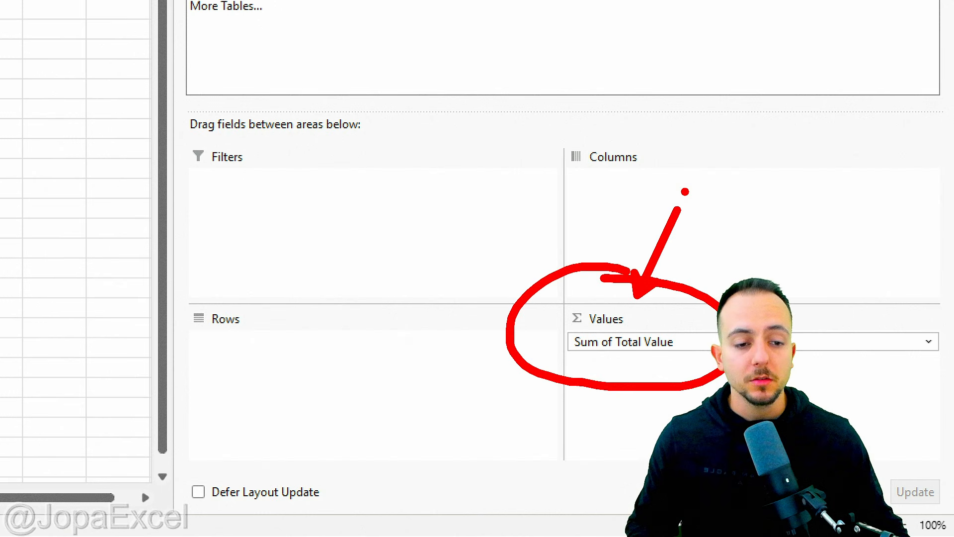
key(Escape)
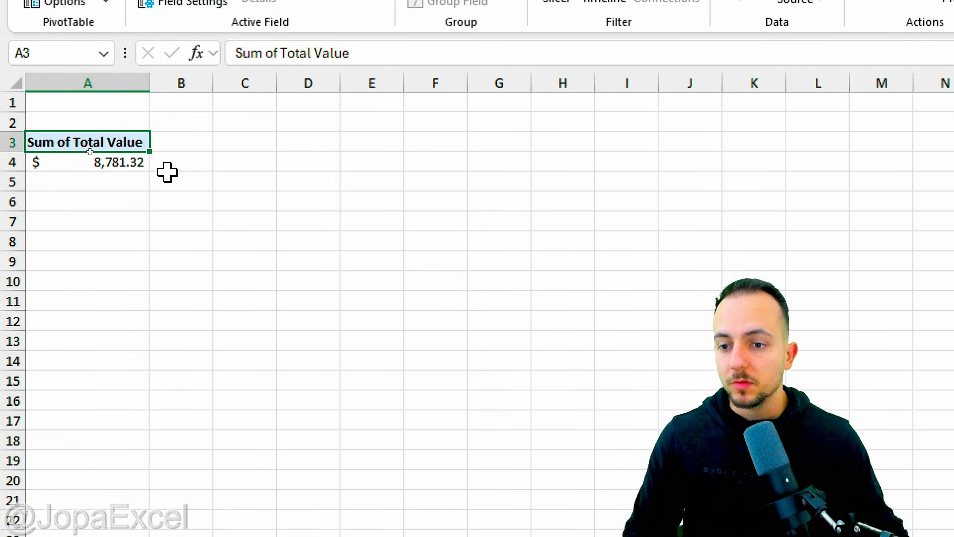
mouse_move(94, 186)
mouse_down()
mouse_move(162, 189)
mouse_move(83, 146)
mouse_move(81, 189)
mouse_up()
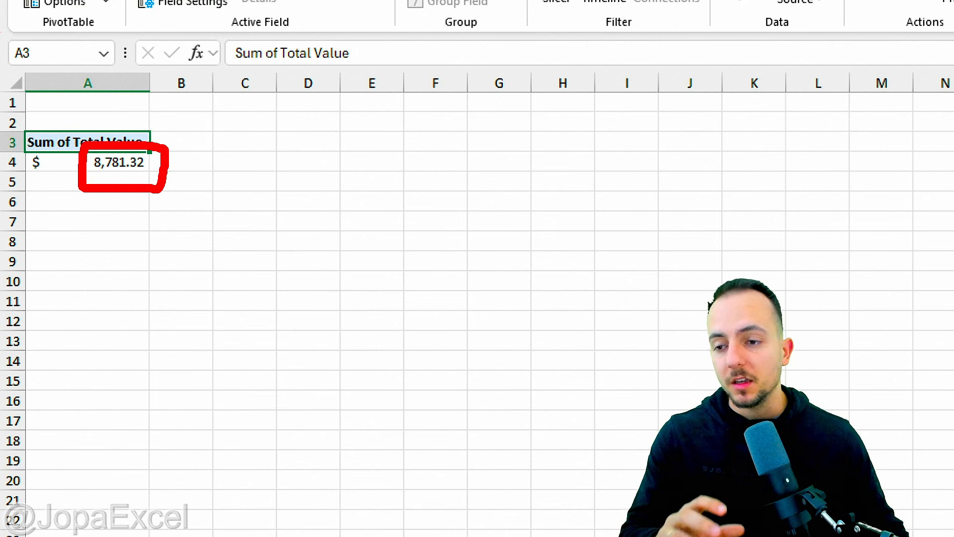
key(Escape)
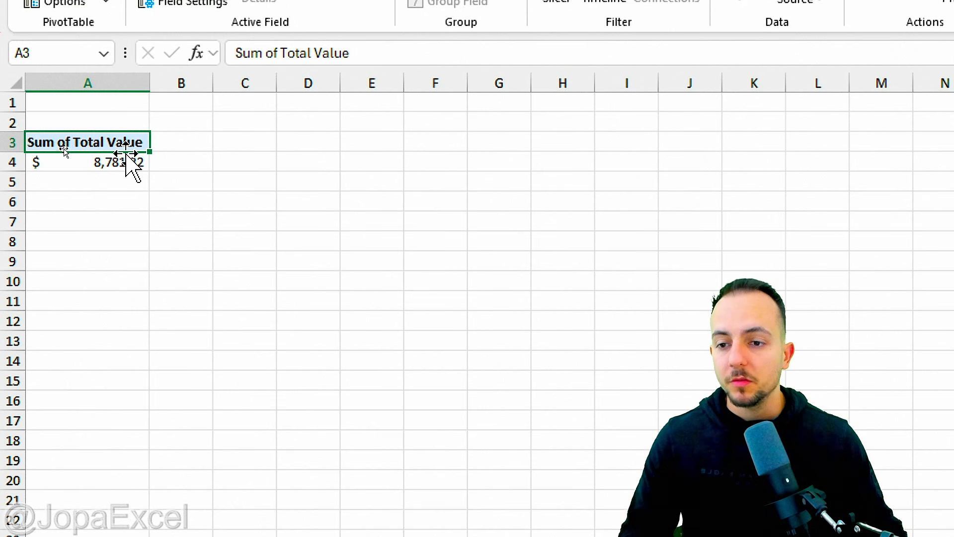
Step: Insert a Product Name slicer for the PivotTable and place it beside the total
click(138, 132)
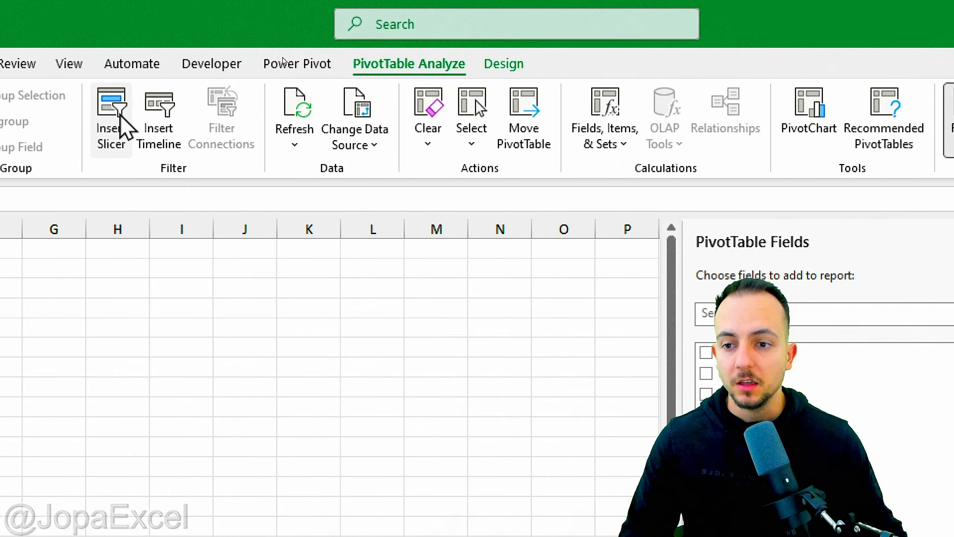
click(122, 127)
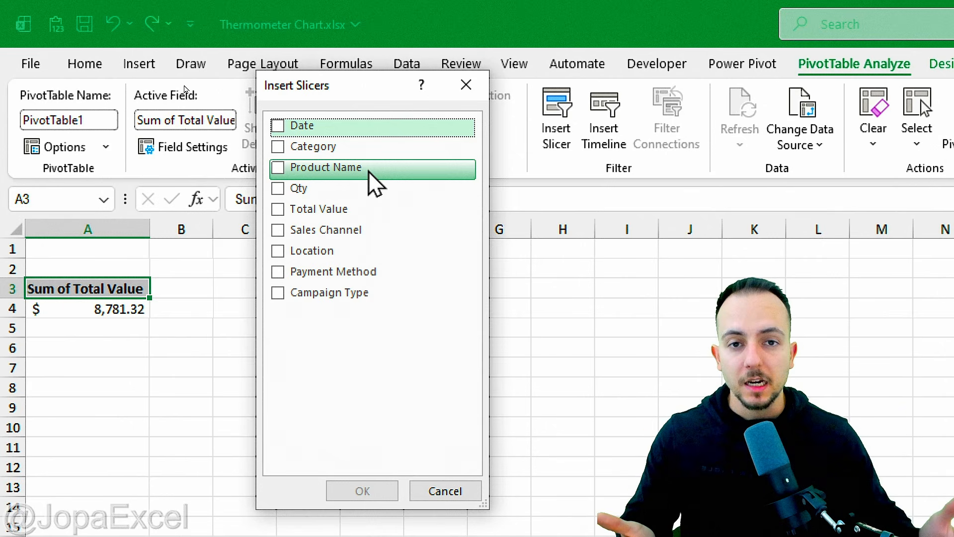
click(278, 168)
click(381, 492)
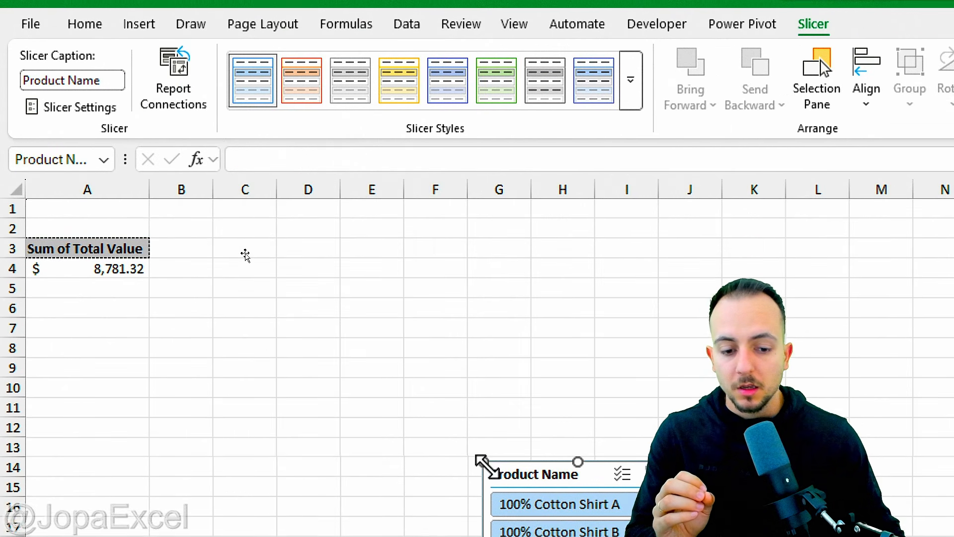
drag(481, 461, 196, 214)
Step: Filter the slicer to 100% Cotton Shirt A and move it under the PivotTable total in column A
click(128, 245)
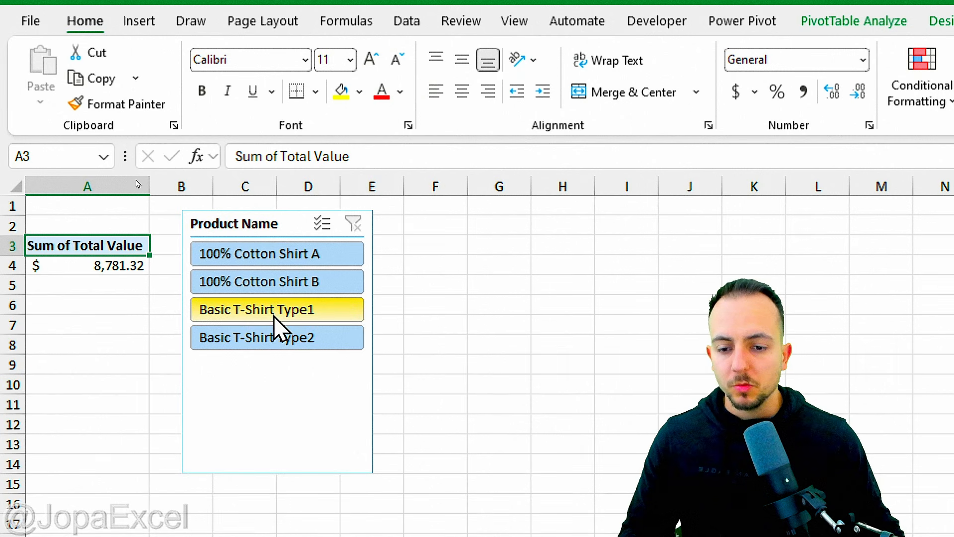
click(314, 318)
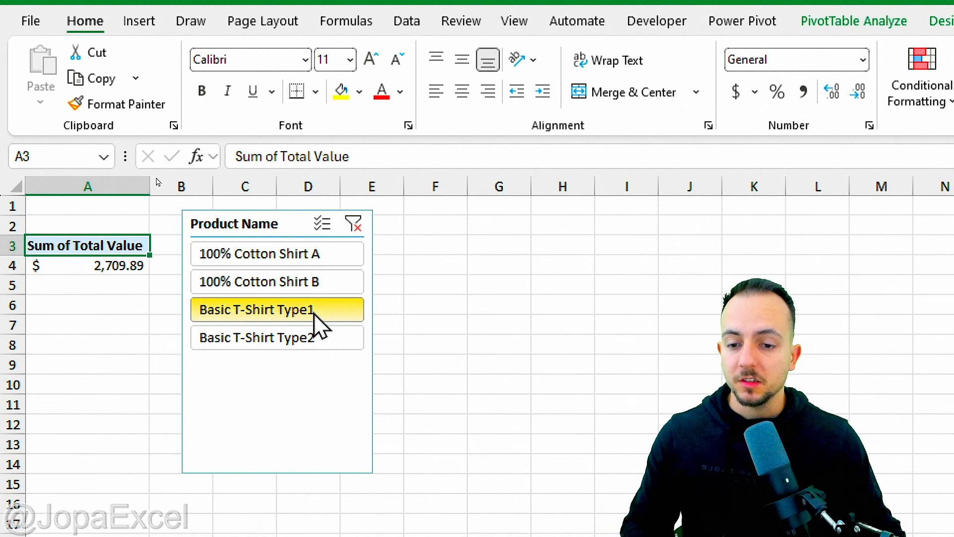
mouse_move(147, 242)
mouse_down()
mouse_move(121, 246)
mouse_move(146, 284)
mouse_move(191, 309)
mouse_move(178, 321)
mouse_up()
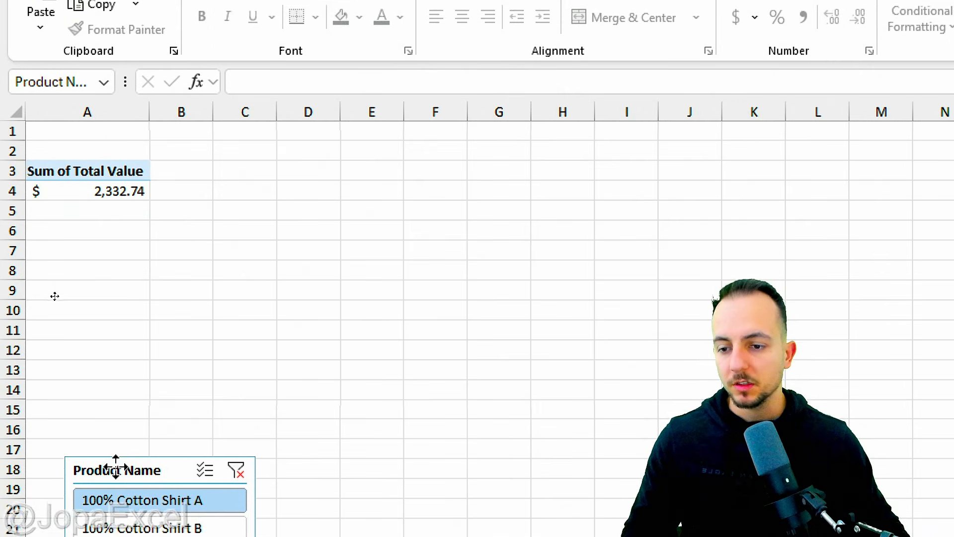
mouse_move(117, 456)
mouse_down()
mouse_move(107, 273)
mouse_move(88, 222)
mouse_up()
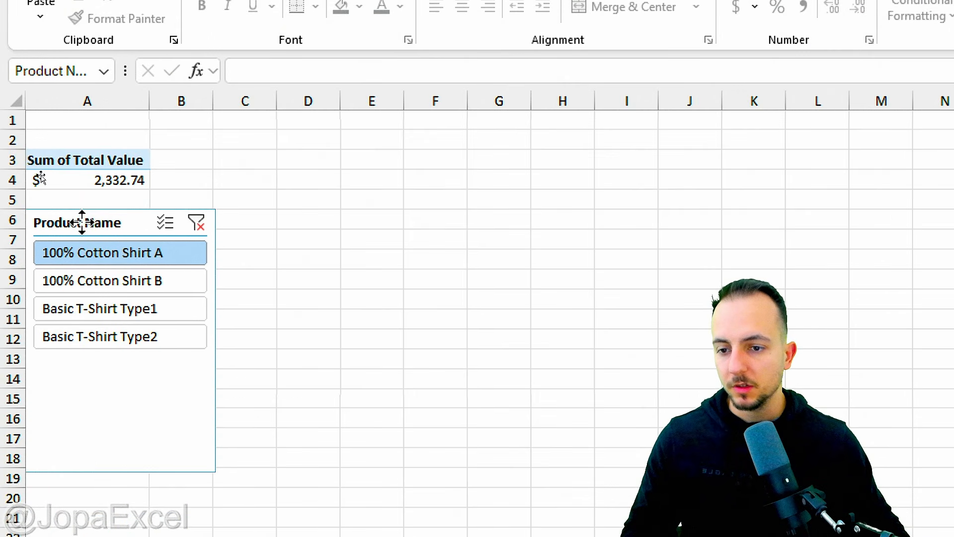
click(323, 237)
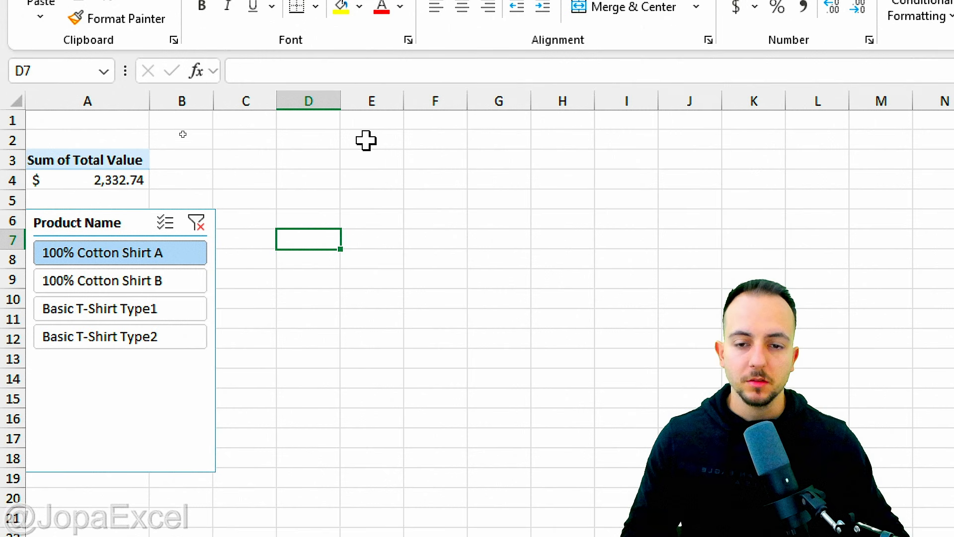
Step: Enter the labels Red, Yellow, Green and Total in cells E2 to E5
drag(367, 140, 367, 201)
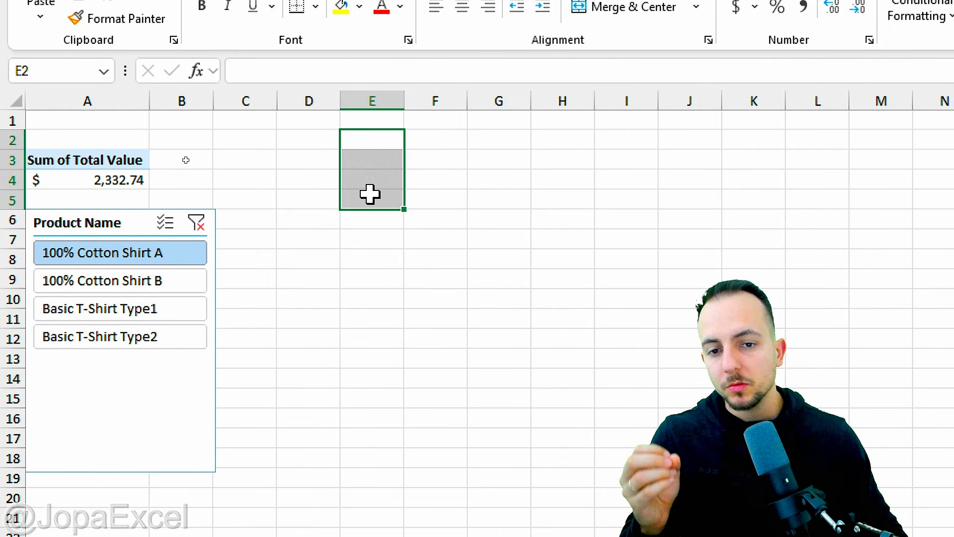
click(360, 145)
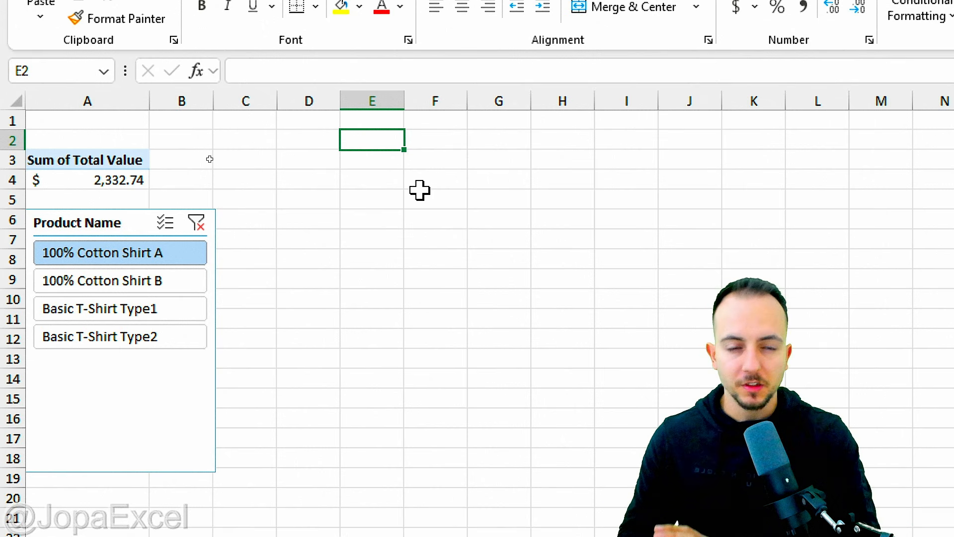
text(Red)
key(Return)
text(Ye)
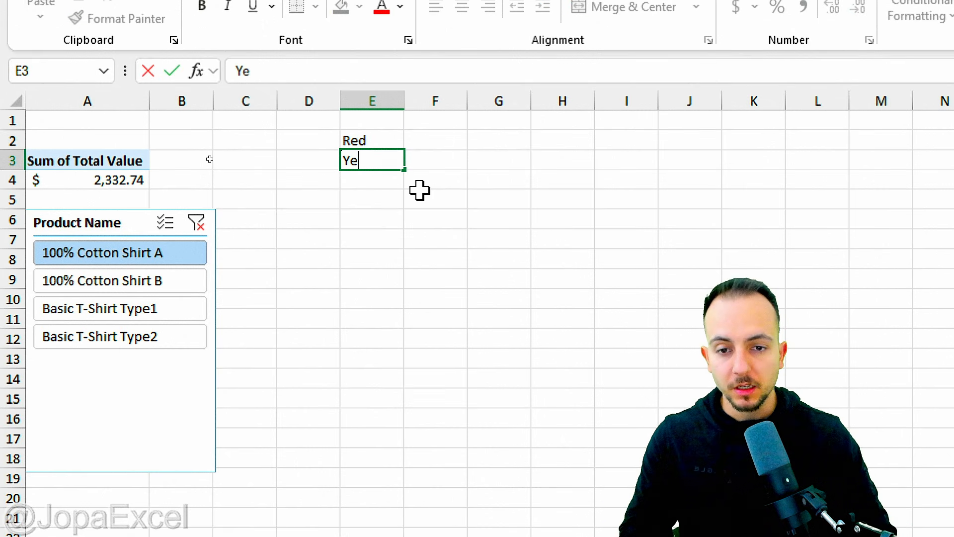
text(llow)
key(Return)
text(Green)
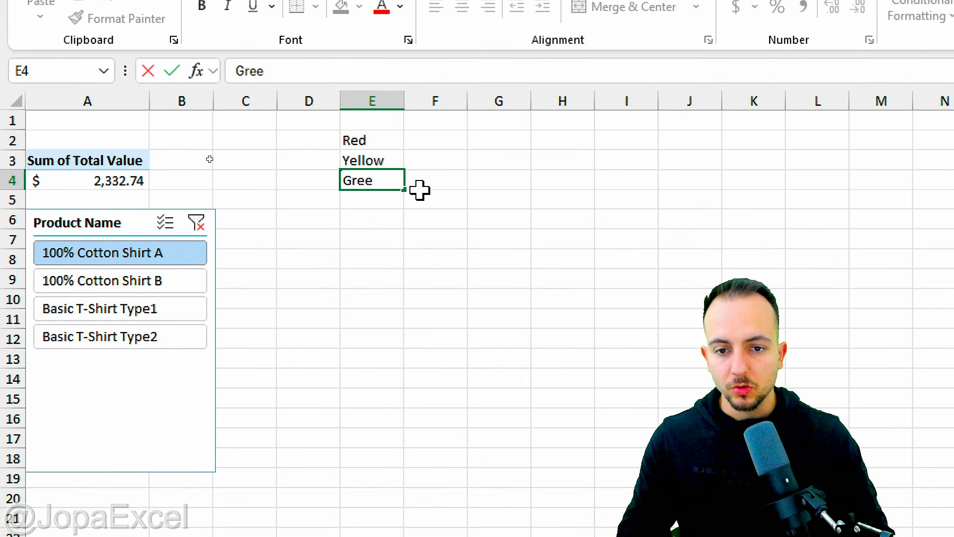
key(Return)
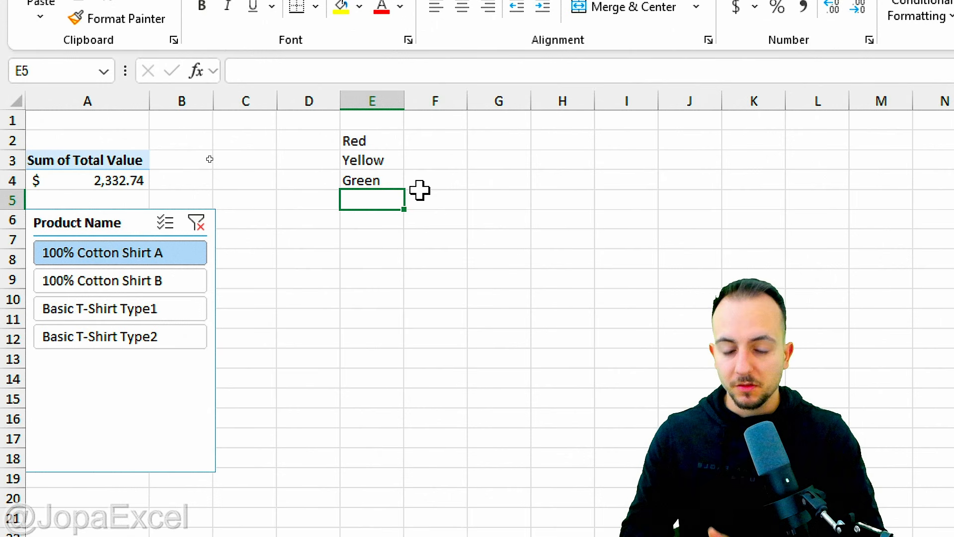
text(Total)
key(Return)
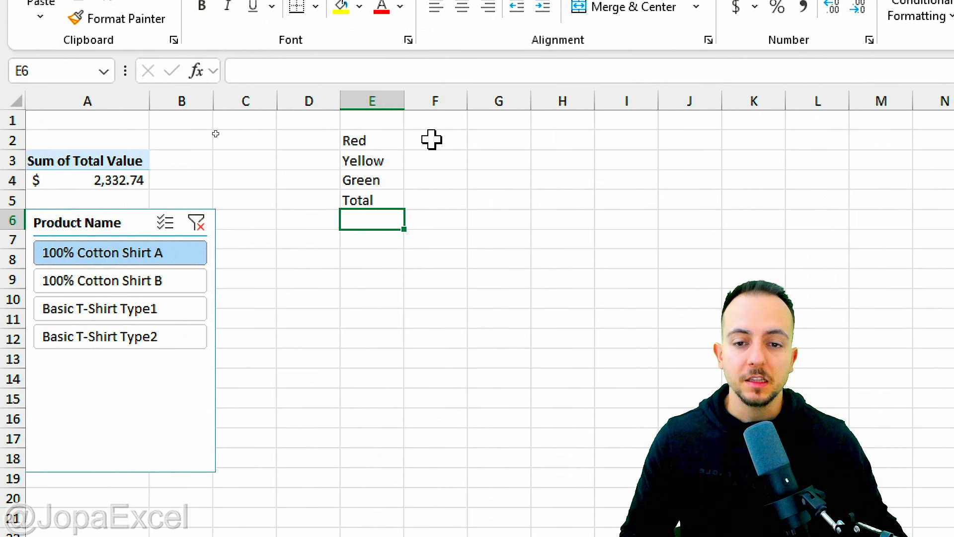
Step: Enter a formula in the Total cell F5 that adds F2, F3 and F4
click(426, 199)
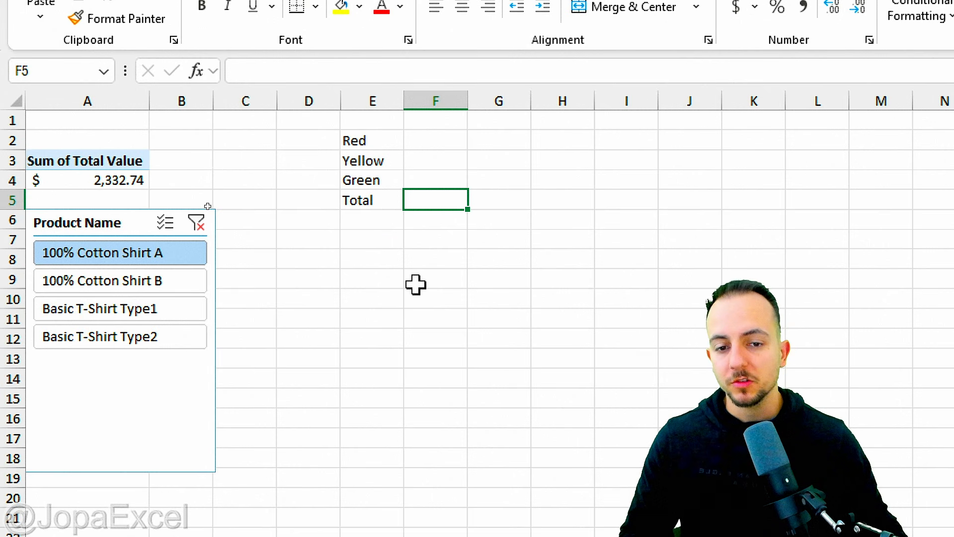
text(=)
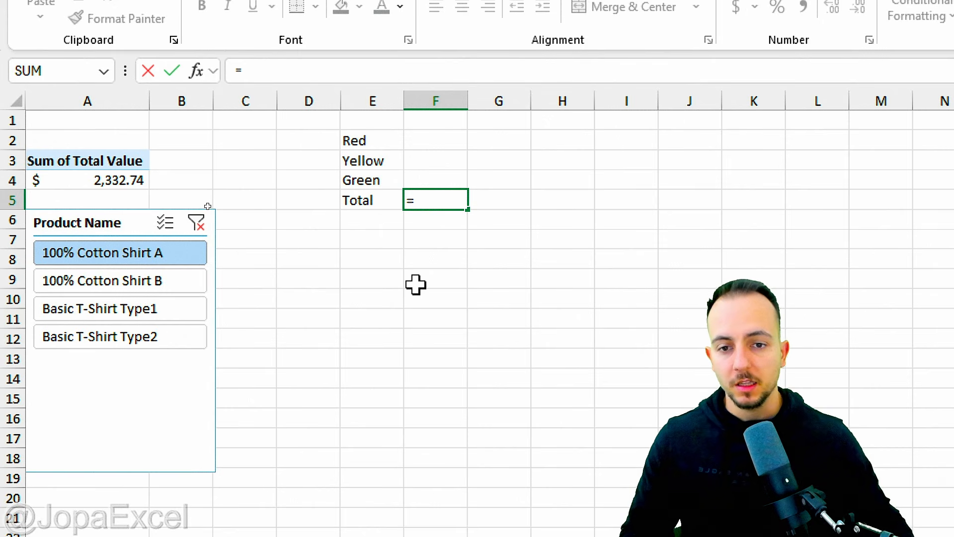
click(449, 138)
text(+)
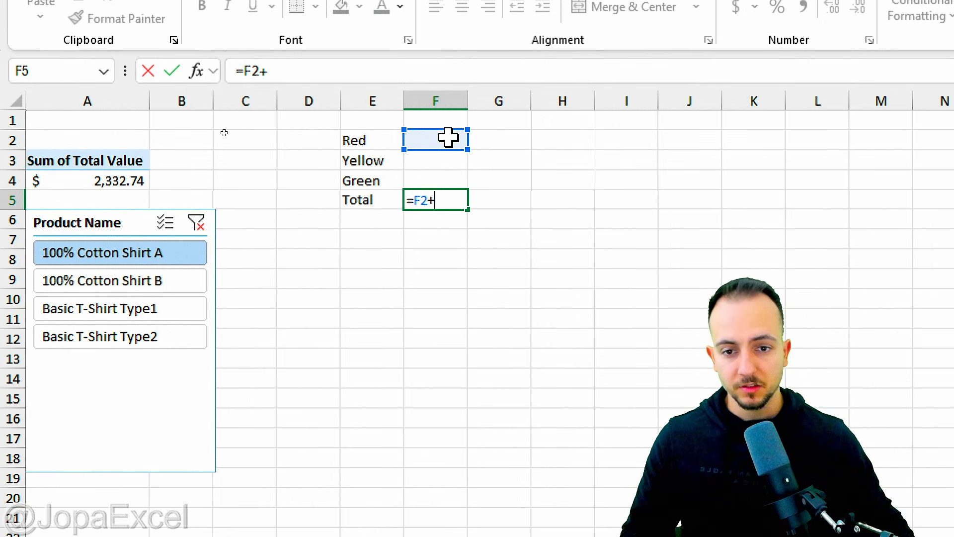
click(434, 156)
text(+)
click(460, 180)
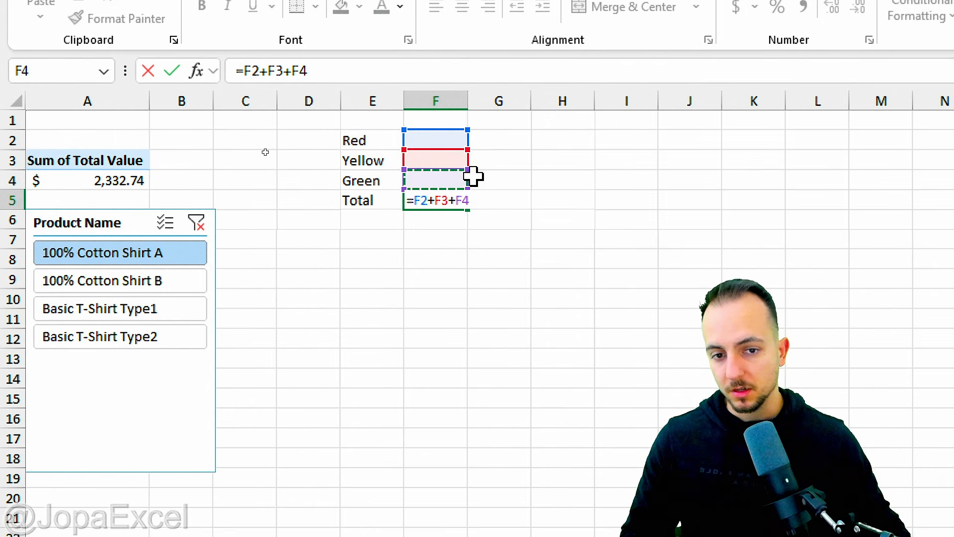
key(Return)
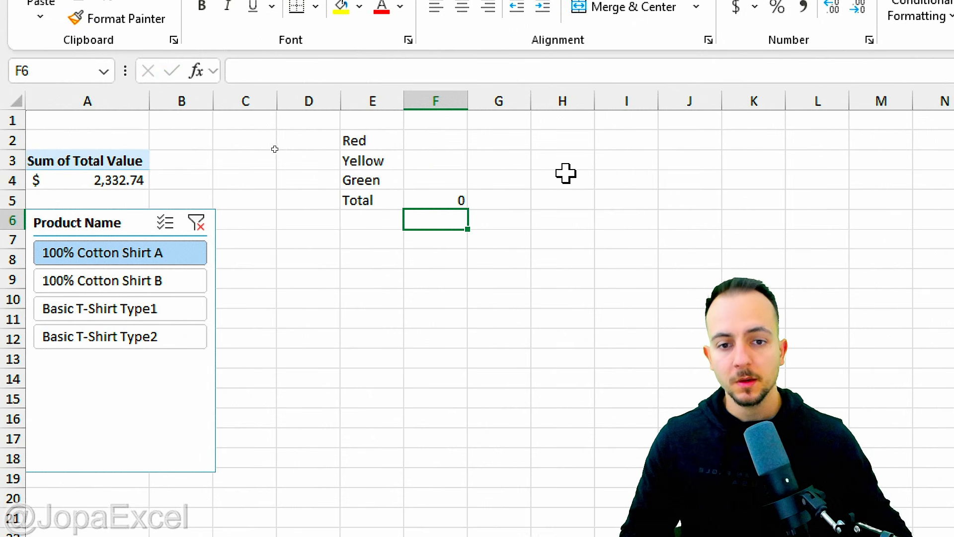
Step: Format F2 to F5 as percentages and enter 40%, 35% and 25% for Red, Yellow and Green
drag(422, 142, 438, 192)
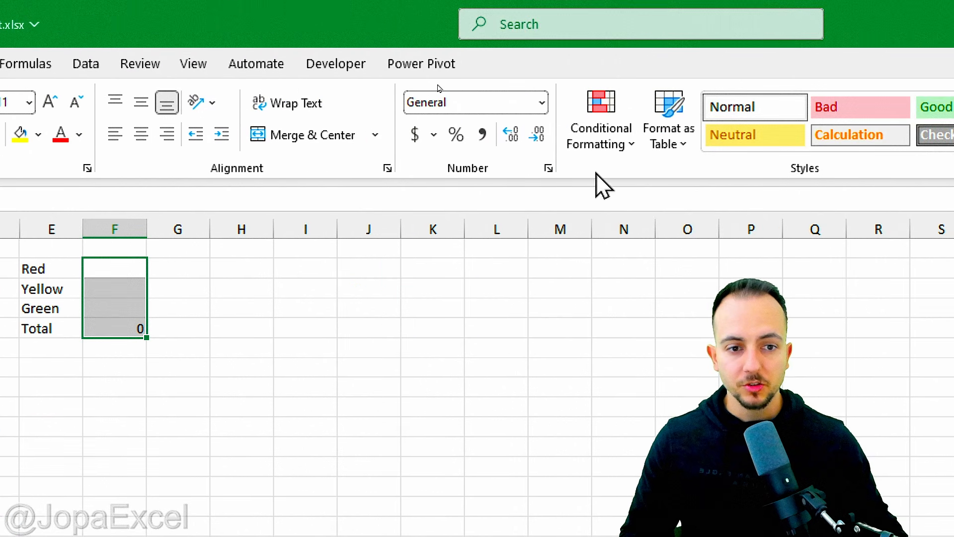
click(455, 138)
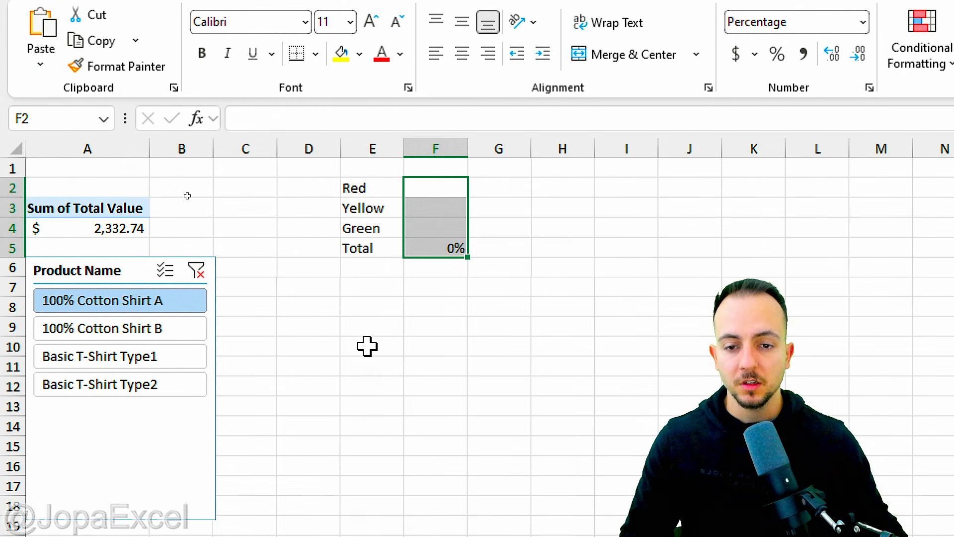
click(427, 187)
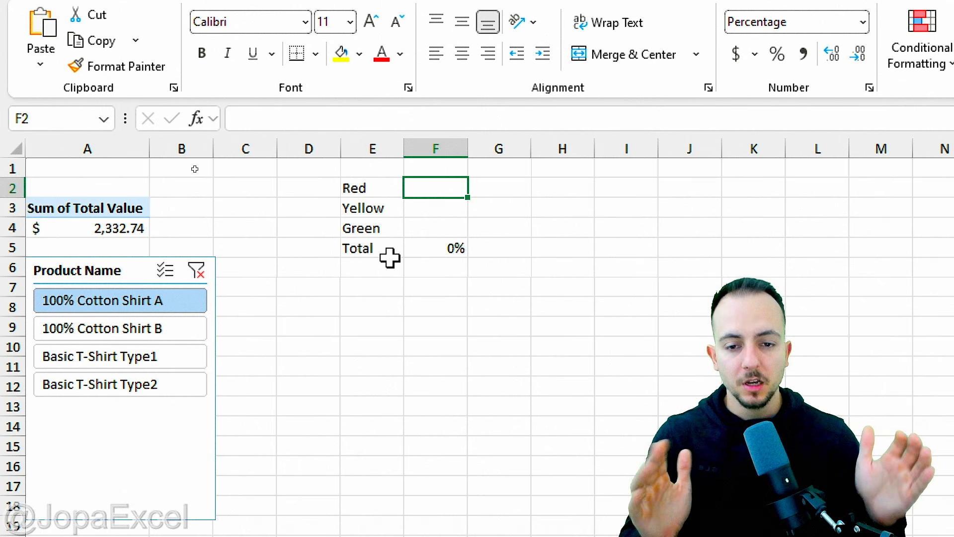
text(40)
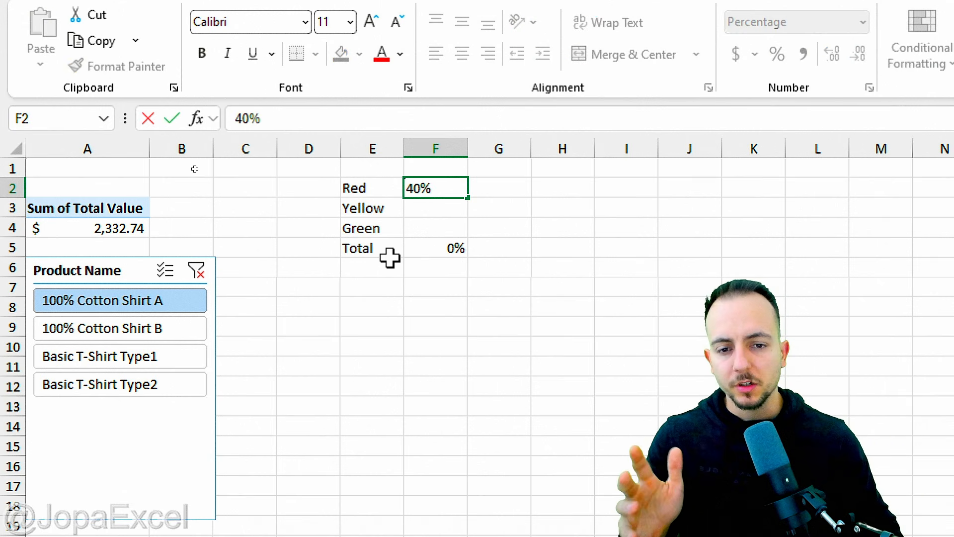
key(Return)
text(35)
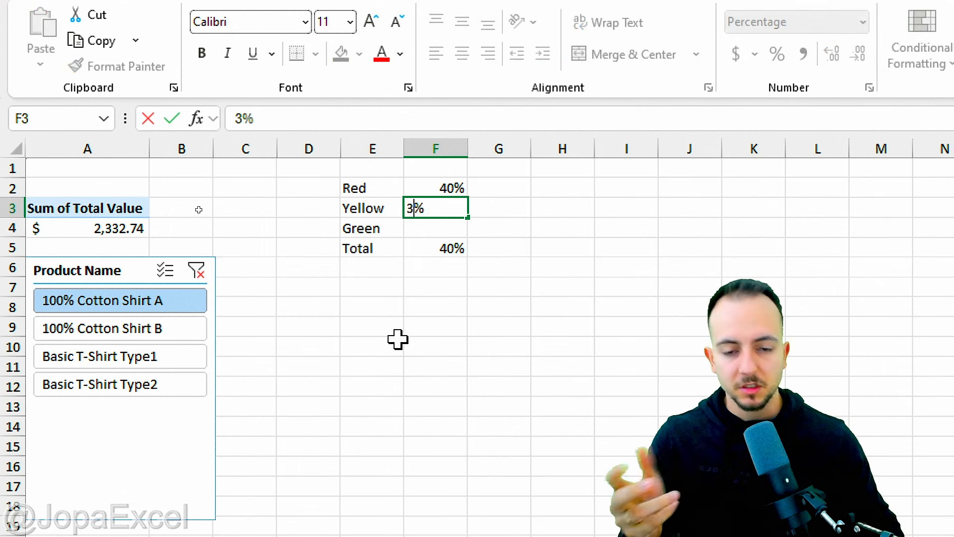
key(Return)
text(25)
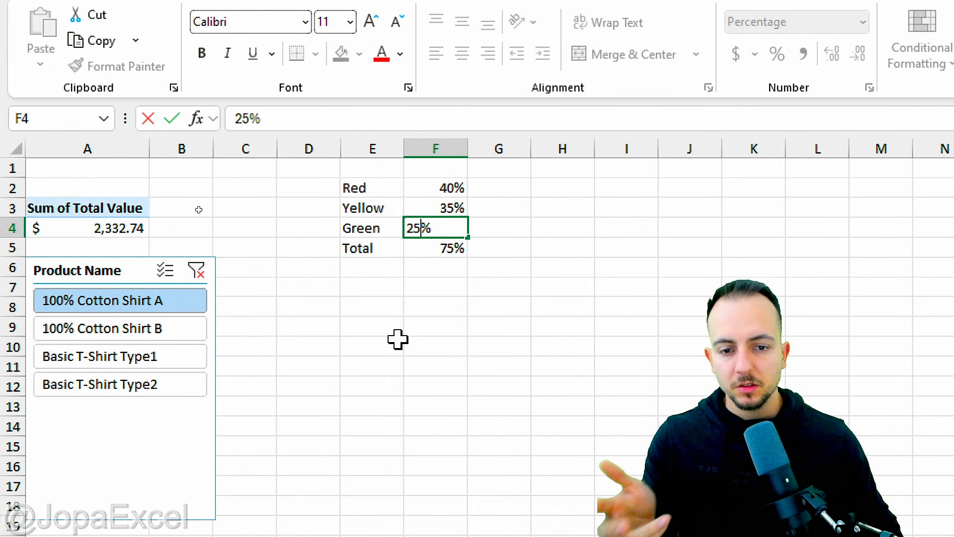
key(Return)
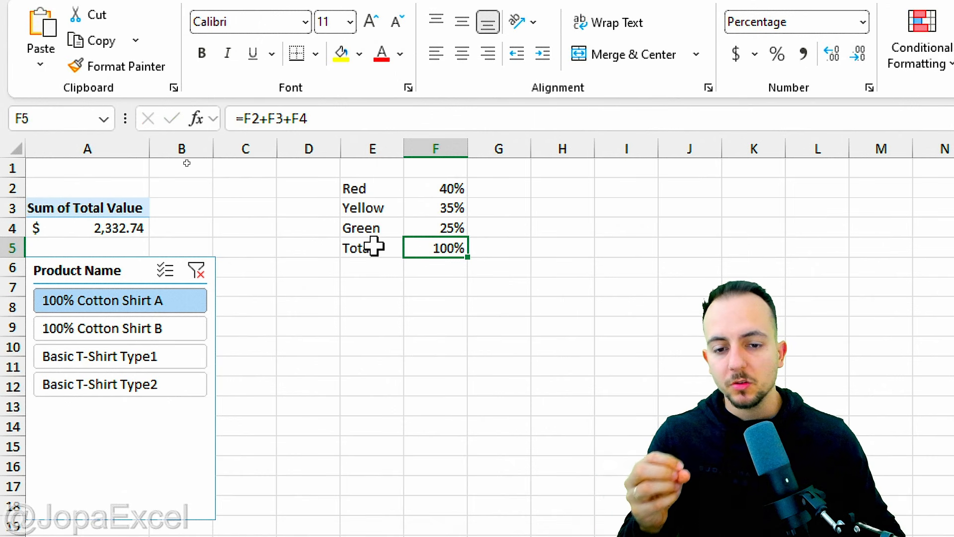
Step: Enter the label Goal in cell E7
drag(373, 247, 448, 249)
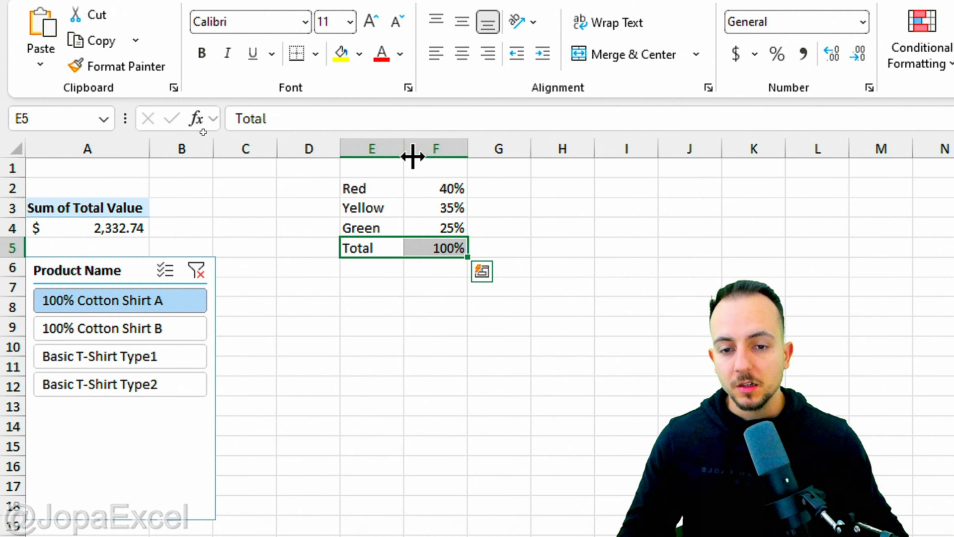
click(378, 283)
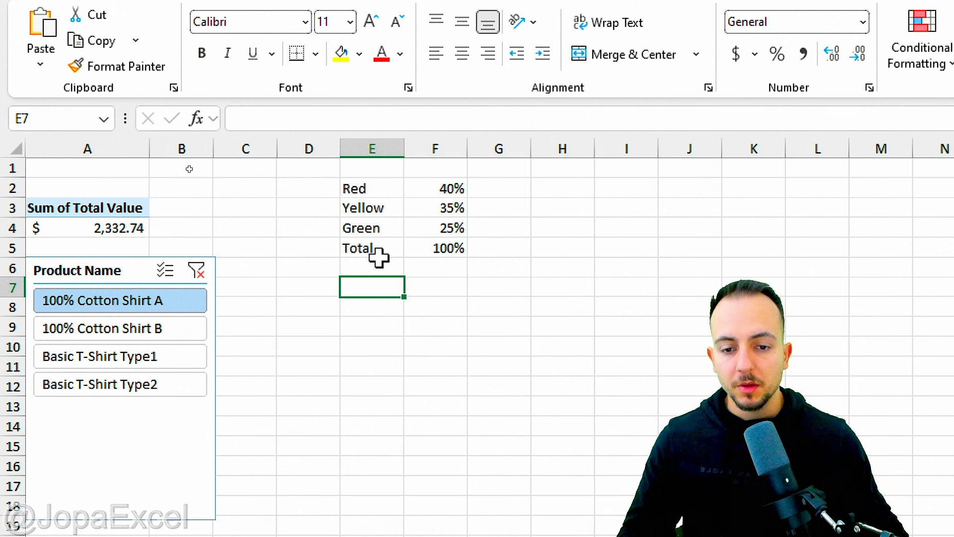
click(376, 263)
click(379, 285)
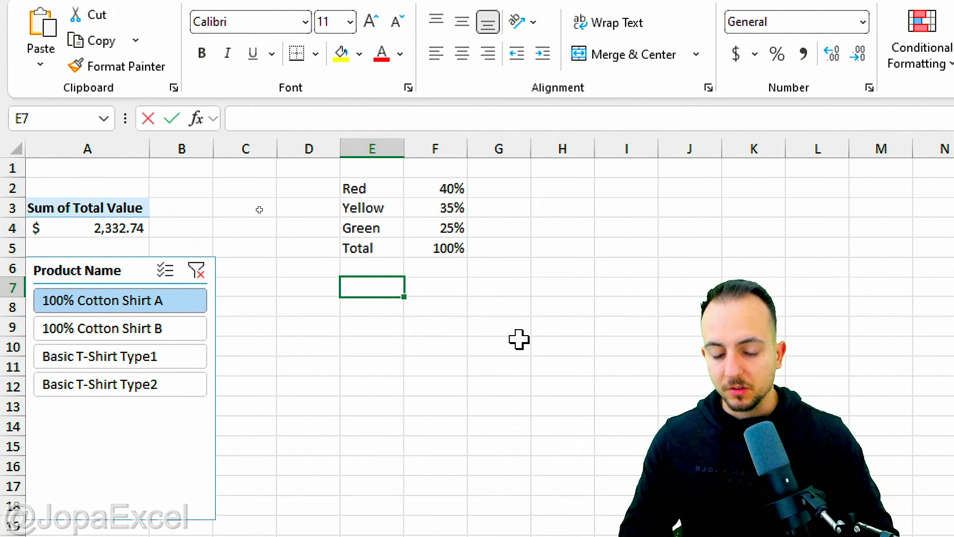
text(Goal)
key(Return)
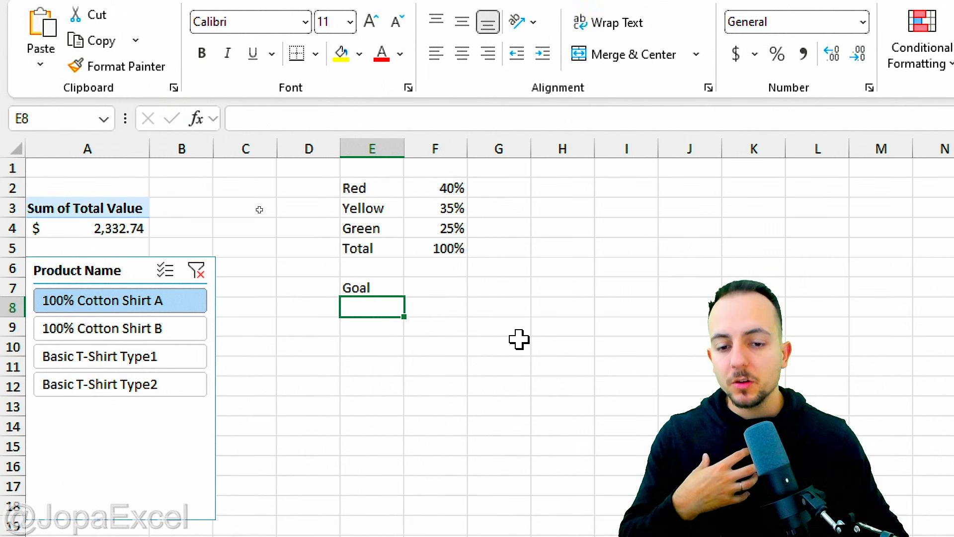
Step: Switch the slicer through the products, ending on Basic T-Shirt Type1
click(174, 336)
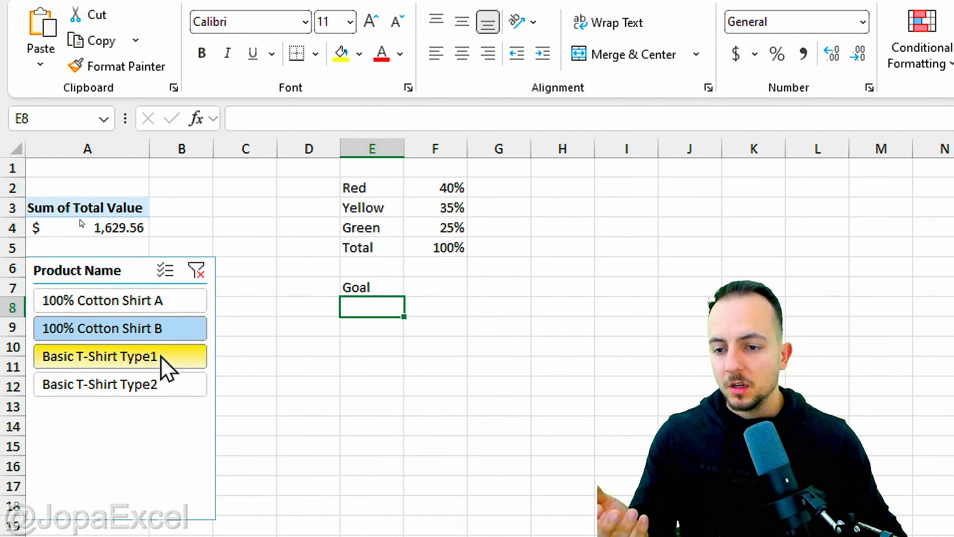
click(161, 358)
click(147, 387)
click(166, 358)
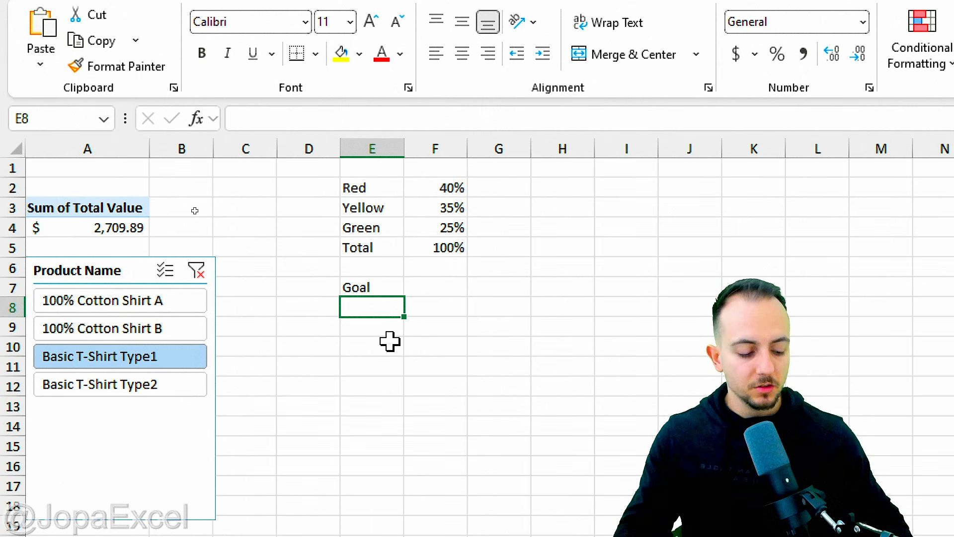
Step: Enter the goal 3000 in E8 and format it as accounting currency
text(3000)
key(Return)
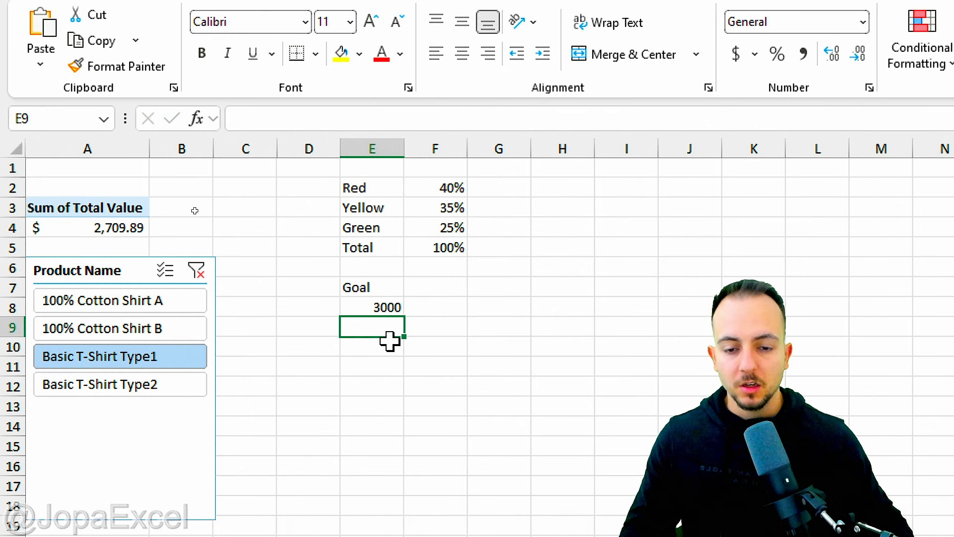
click(385, 304)
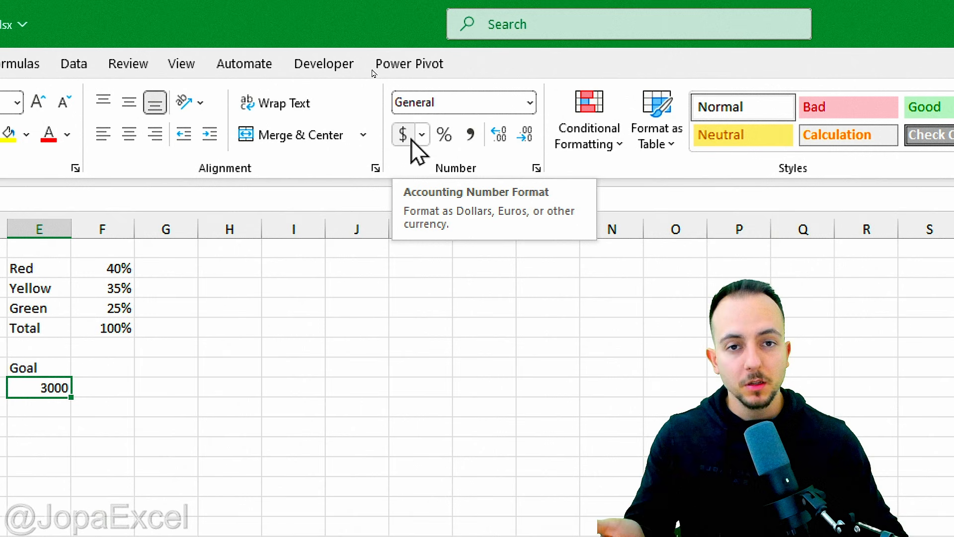
click(411, 140)
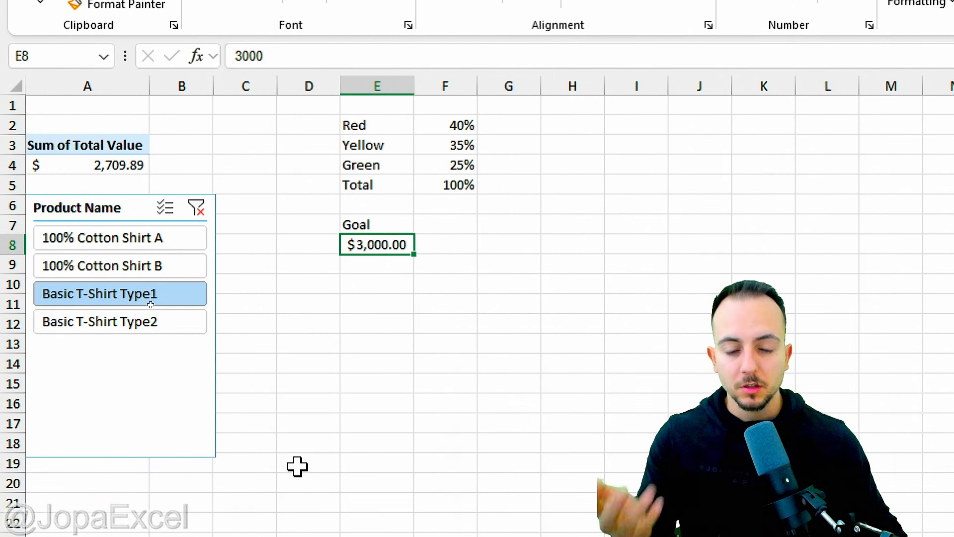
click(379, 283)
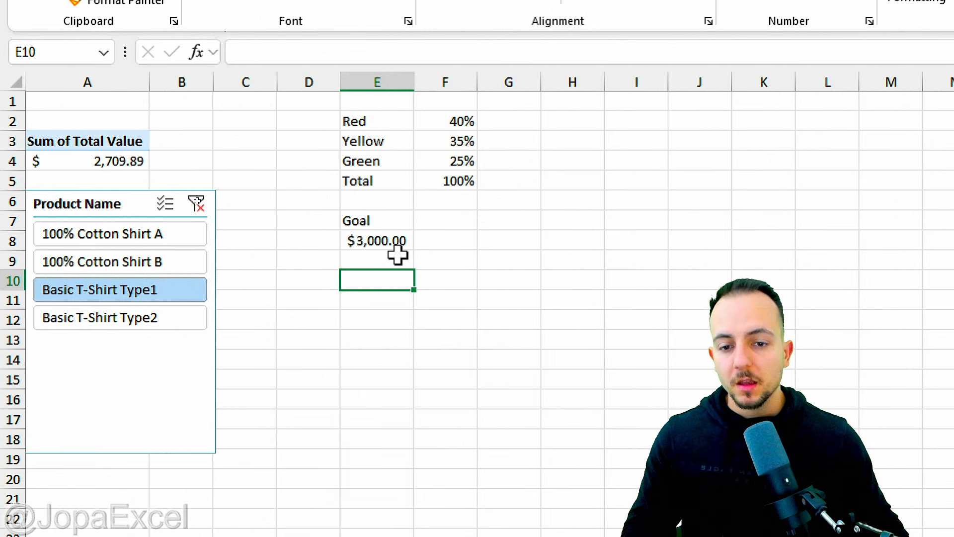
key(ctrl+2)
mouse_move(123, 131)
mouse_down()
mouse_move(80, 177)
mouse_move(122, 128)
mouse_up()
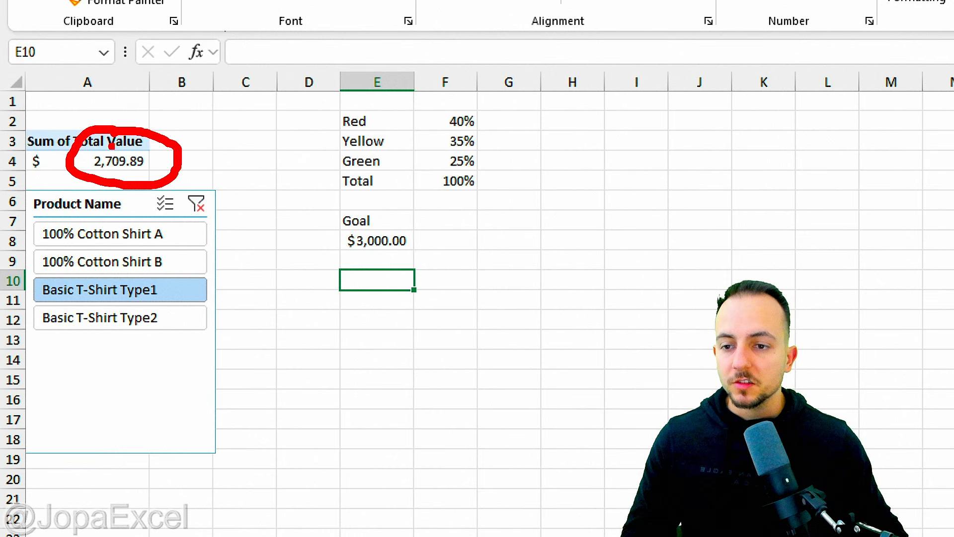
drag(183, 141, 247, 84)
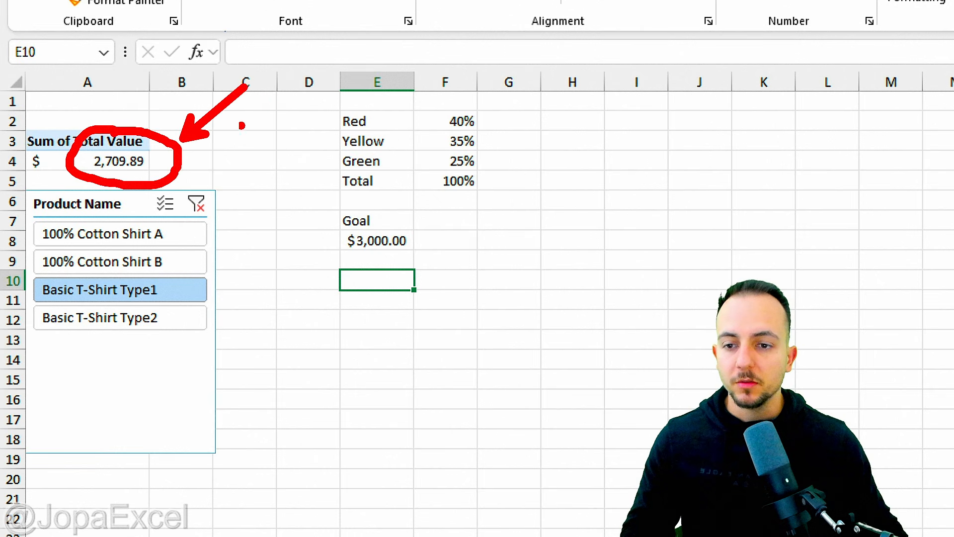
key(ctrl+z)
drag(192, 155, 334, 220)
drag(310, 187, 296, 234)
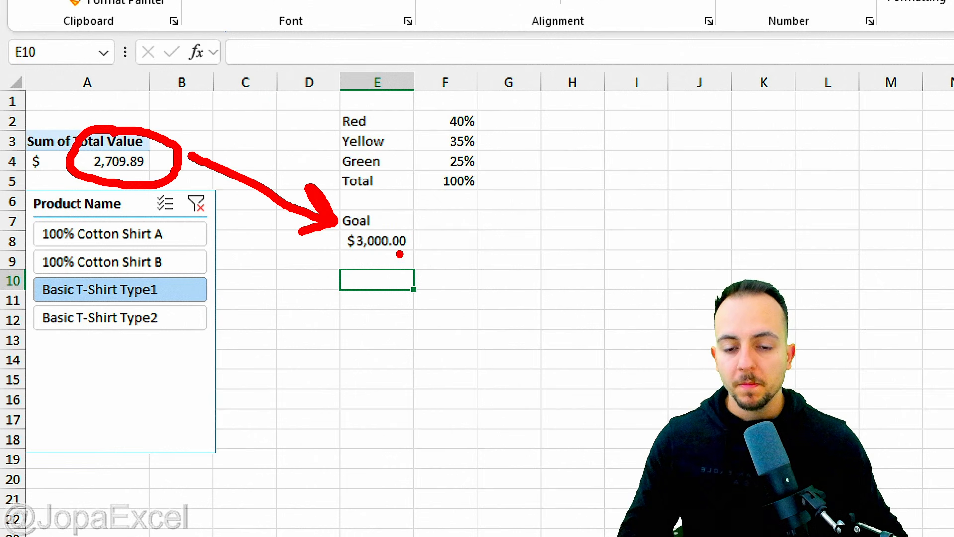
key(Escape)
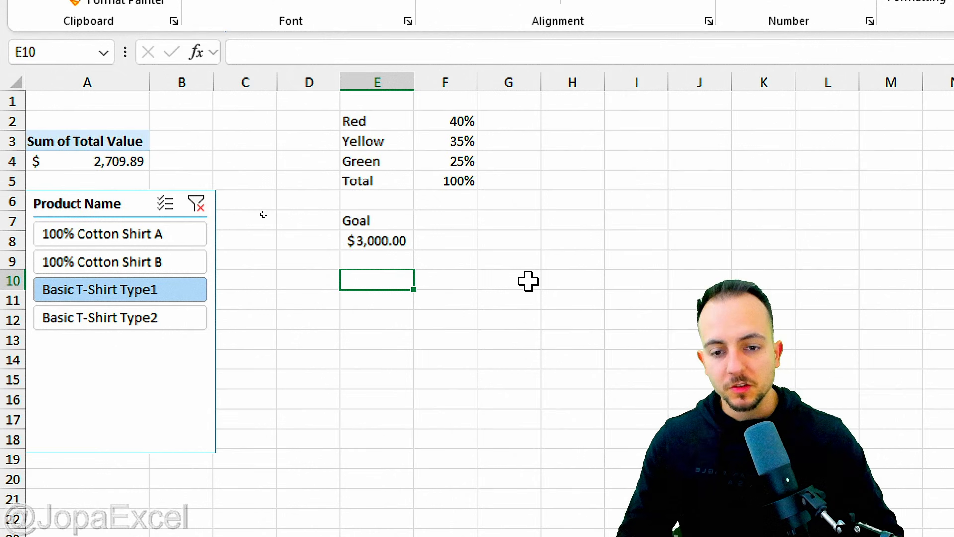
Step: In E10, divide the PivotTable total by the goal in E8 using GETPIVOTDATA and format it as a percentage
text(=)
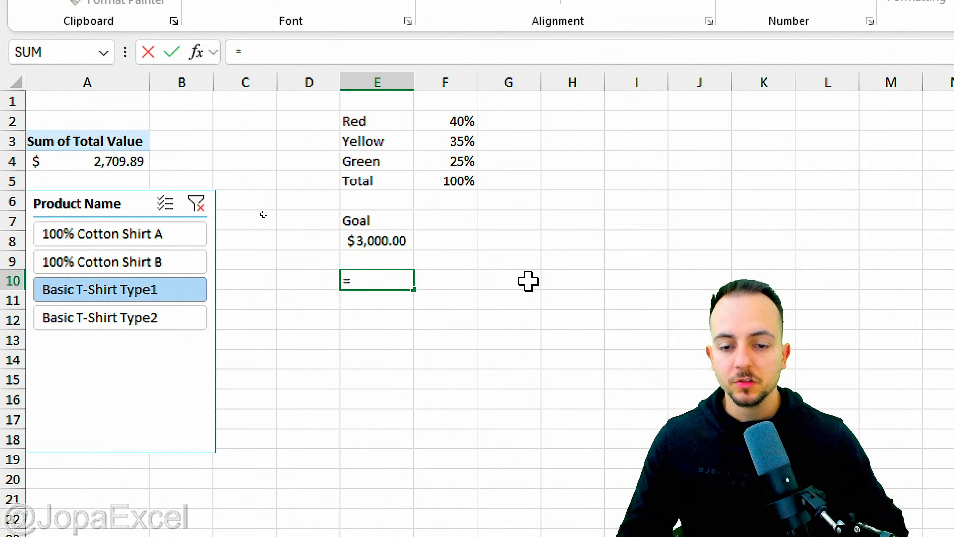
click(123, 162)
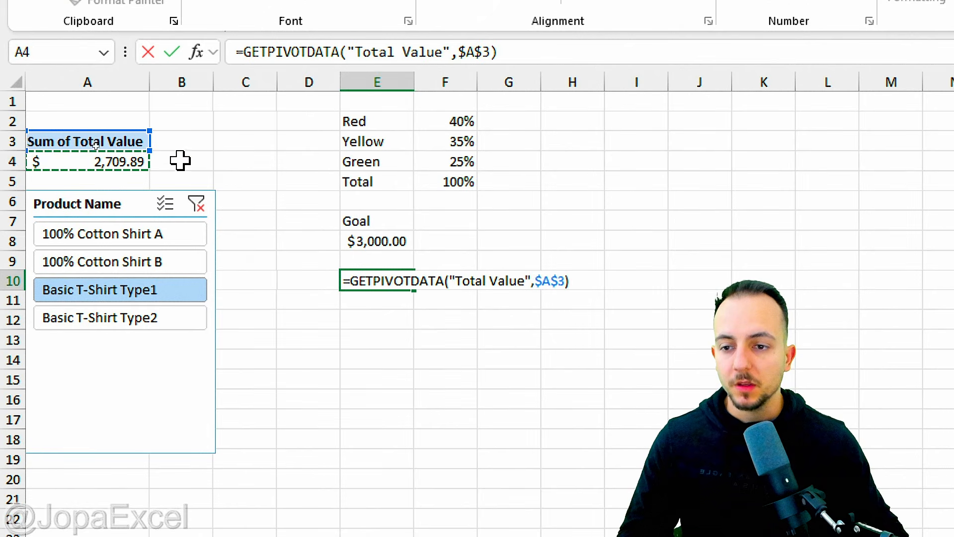
text(/)
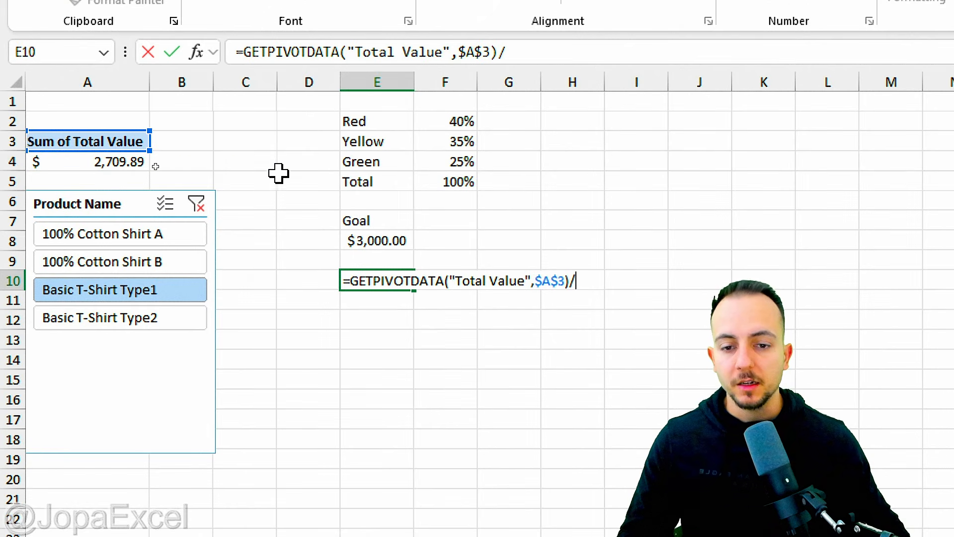
click(379, 239)
key(Return)
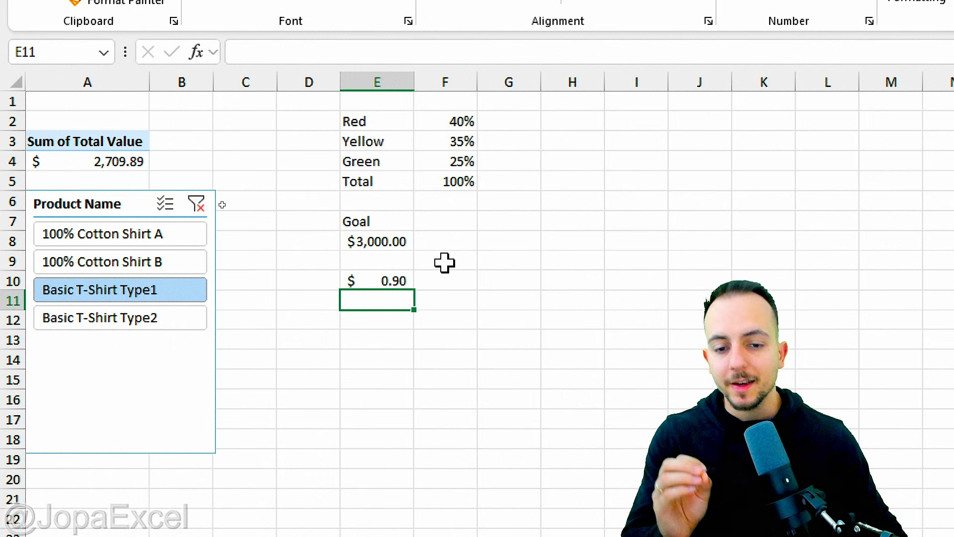
click(397, 275)
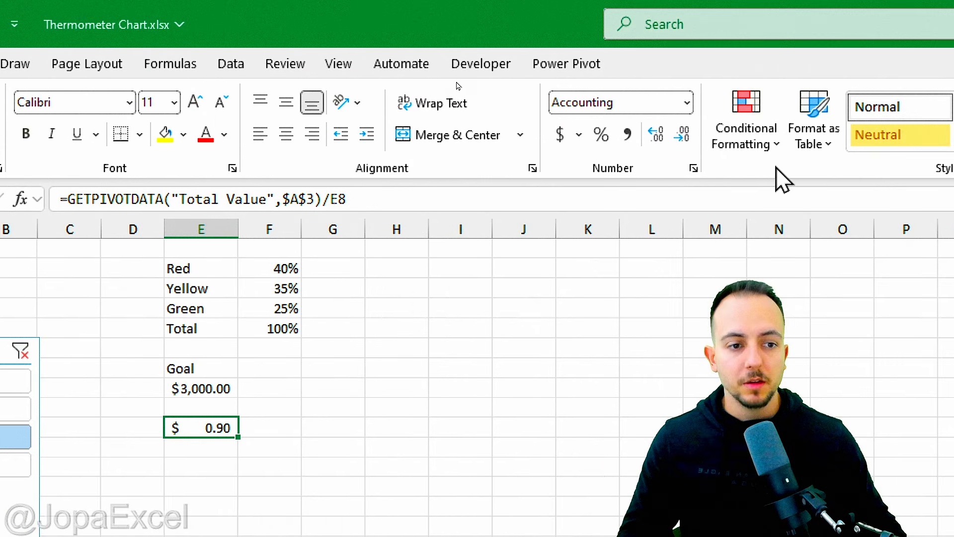
click(602, 134)
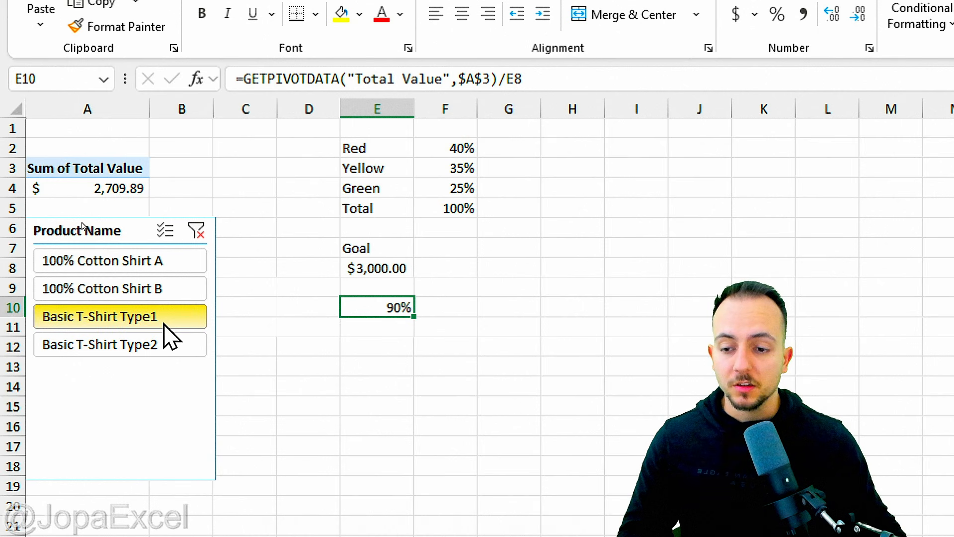
Step: Switch the slicer through each product, ending on 100% Cotton Shirt B
click(185, 294)
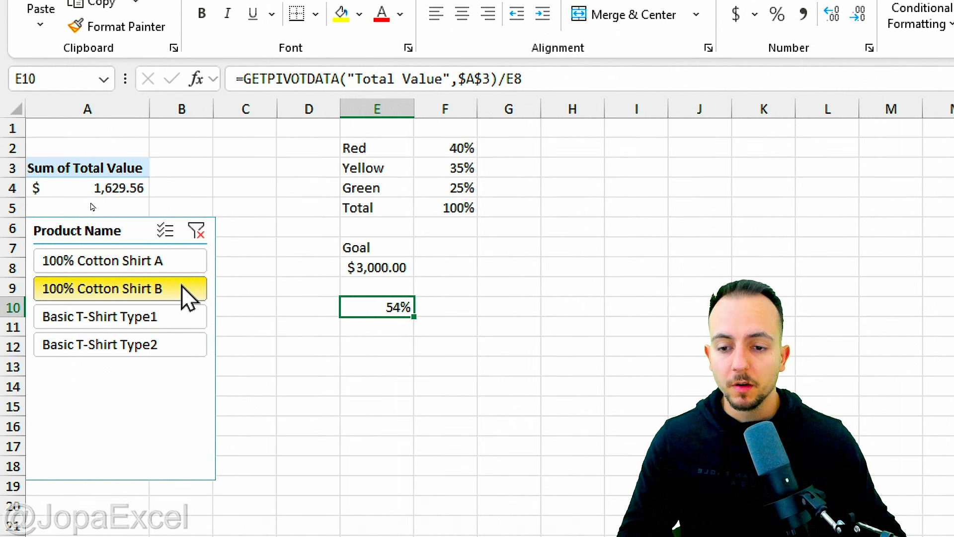
click(172, 268)
click(178, 288)
click(179, 316)
click(166, 346)
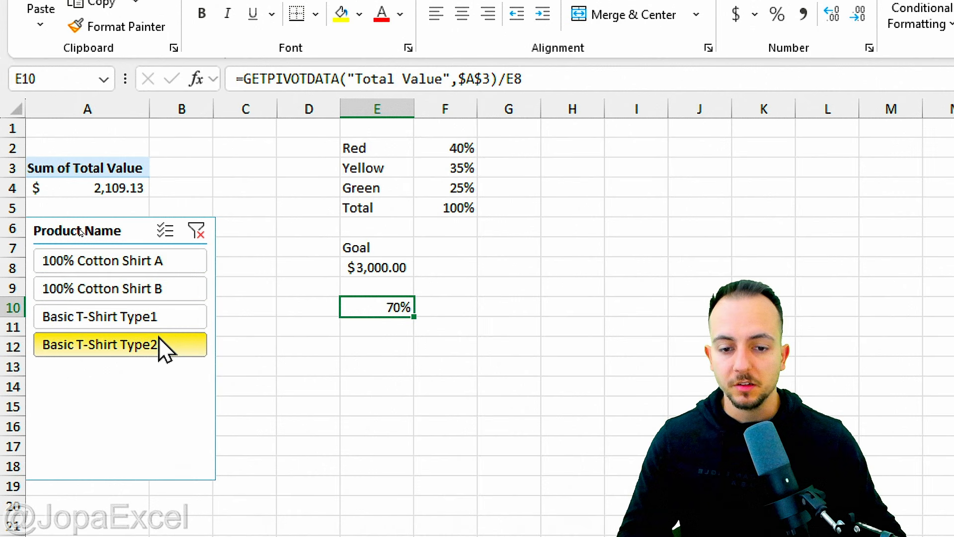
click(171, 316)
click(180, 289)
click(178, 263)
click(180, 288)
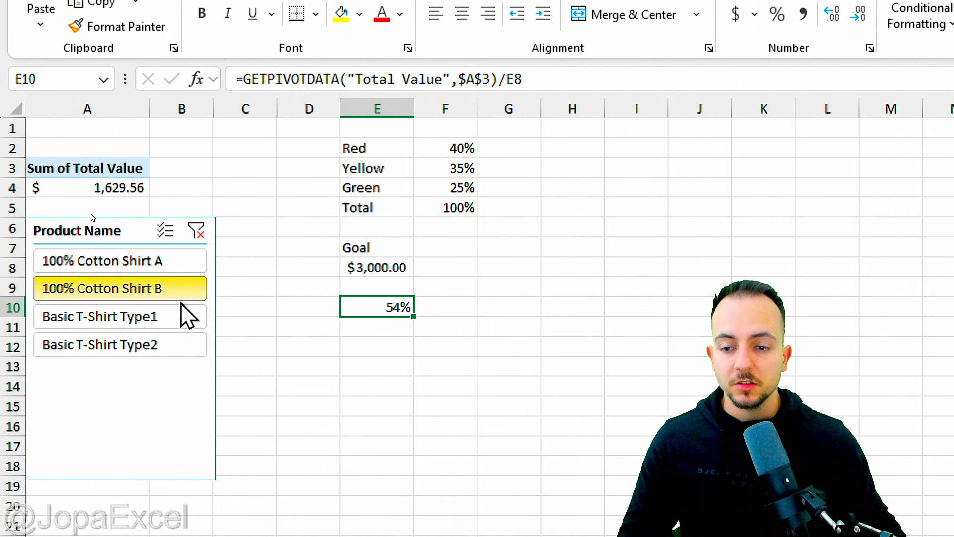
Step: Switch the slicer through the products again, ending on 100% Cotton Shirt A
click(180, 316)
click(179, 344)
click(180, 317)
click(180, 288)
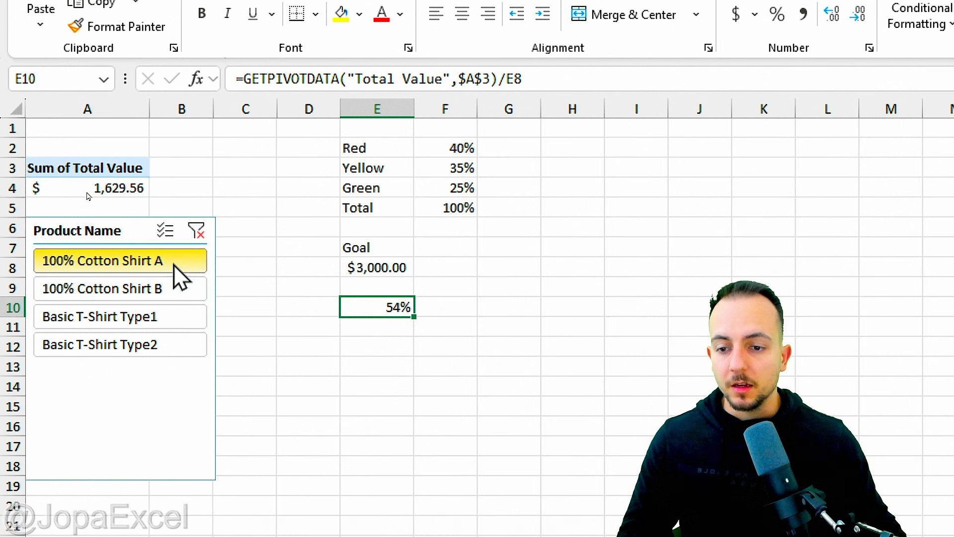
click(180, 263)
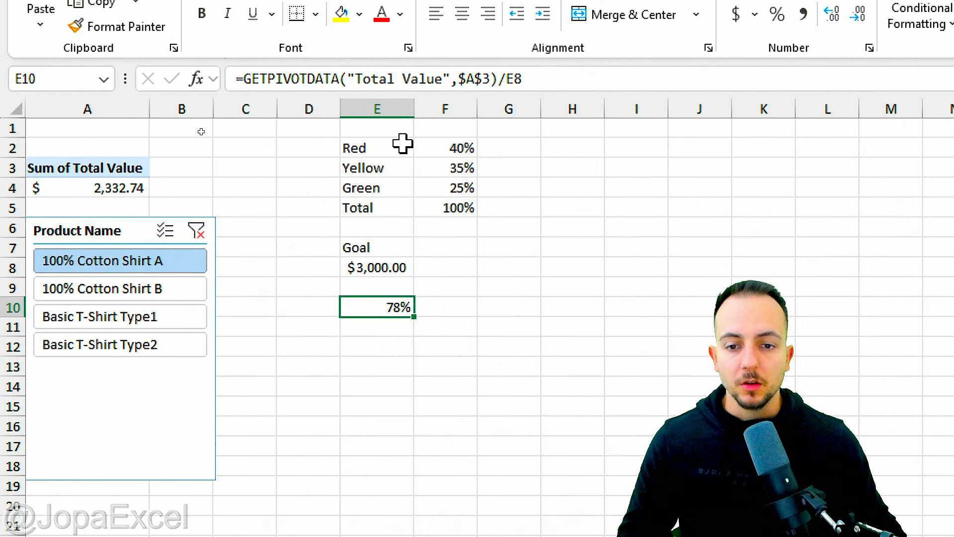
Step: Insert a clustered column chart from the Red, Yellow and Green percentages in E2:F4 and move it beside the data
drag(396, 144, 434, 190)
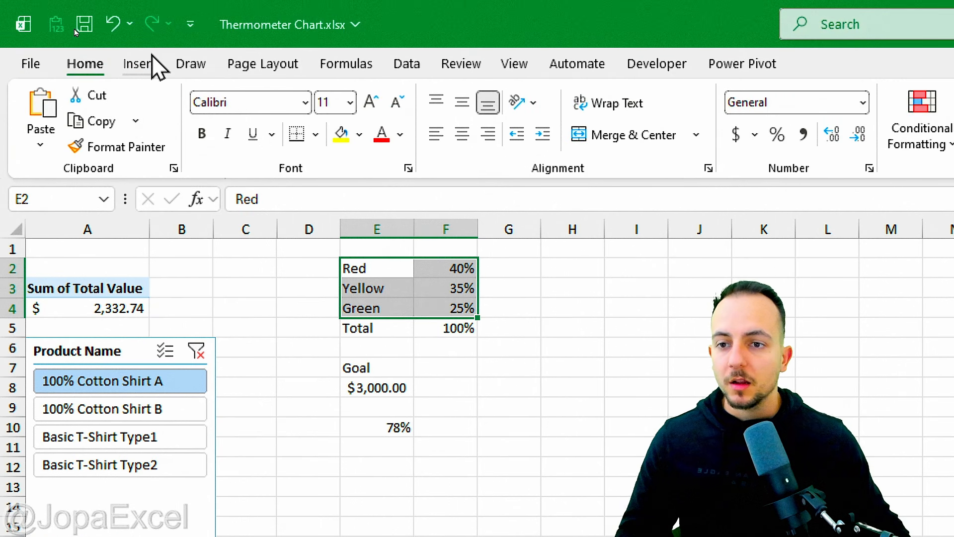
click(150, 64)
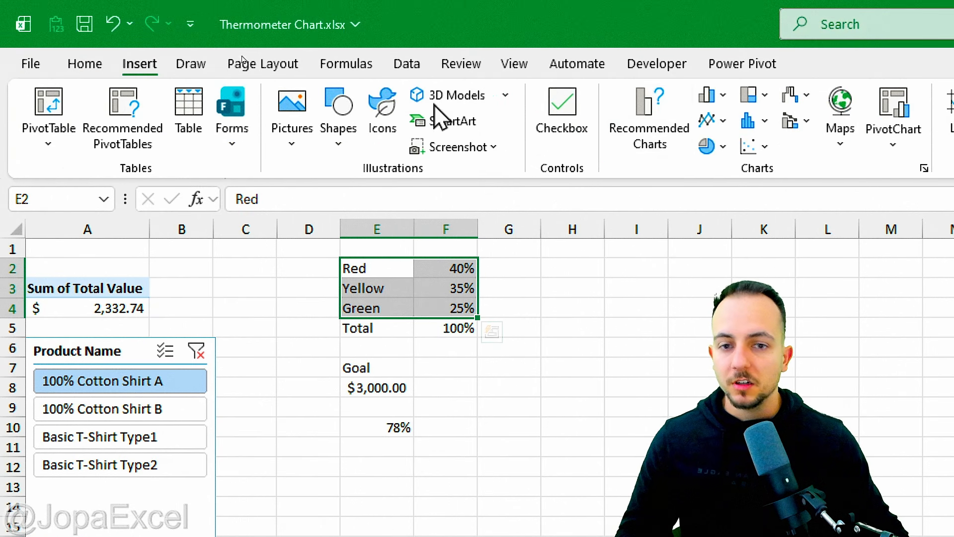
click(371, 95)
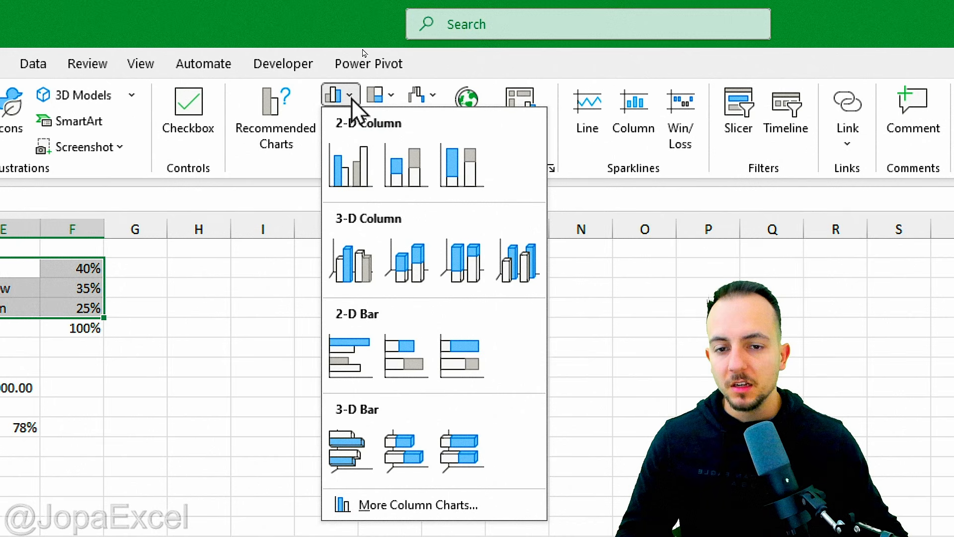
click(367, 159)
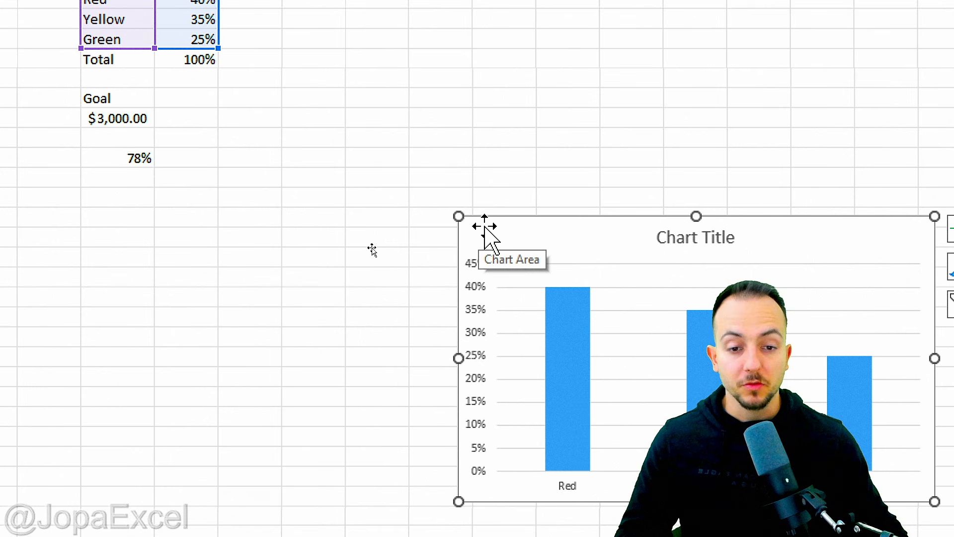
drag(489, 227, 295, 0)
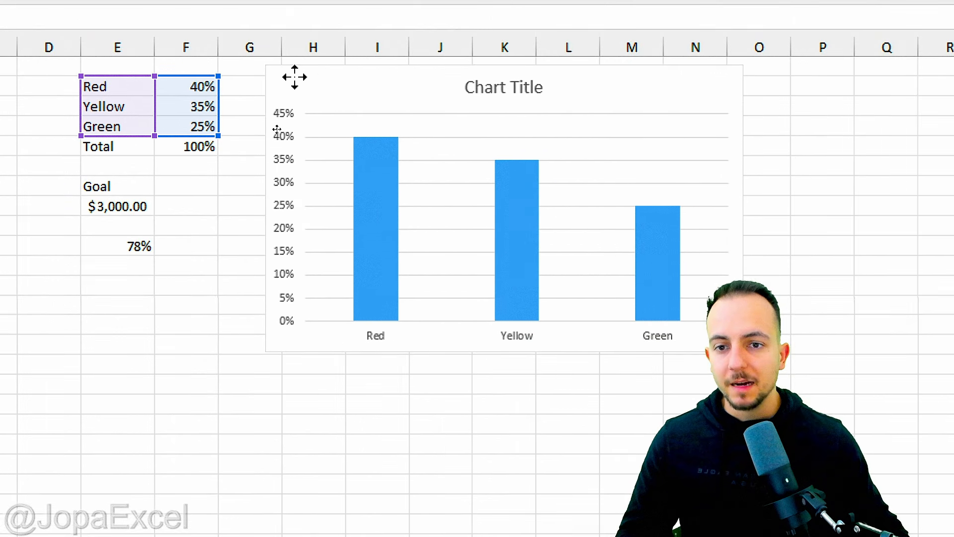
drag(294, 78, 278, 77)
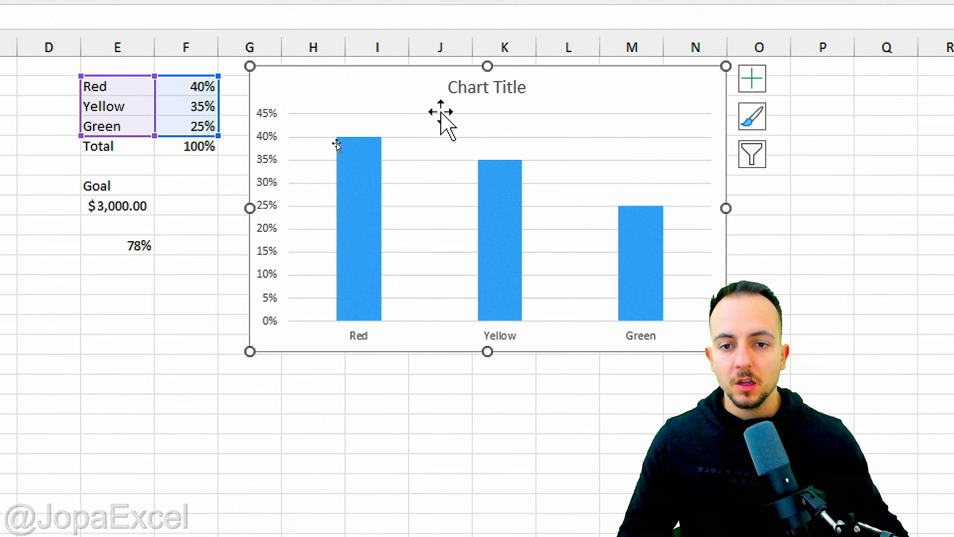
Step: Change the chart type to a stacked bar showing all three colour series in one bar
right_click(342, 83)
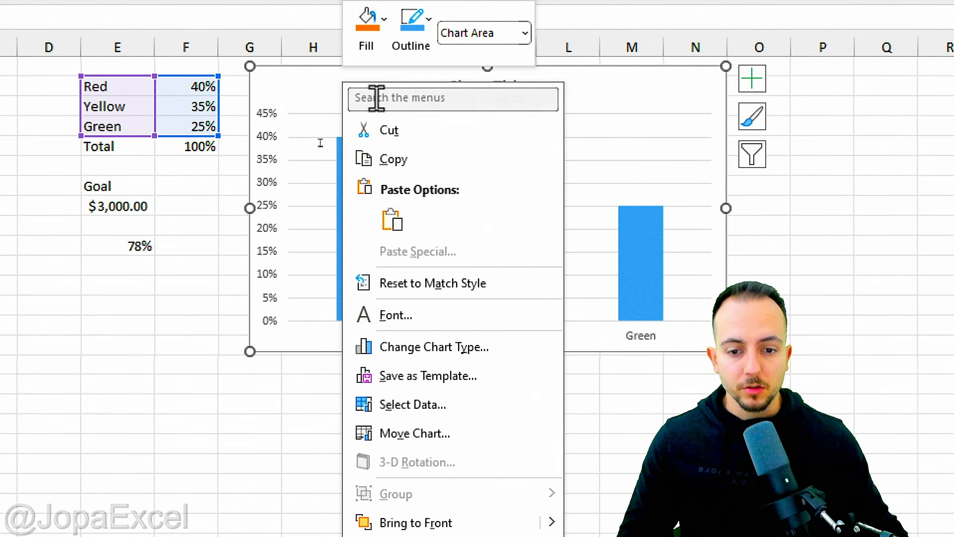
click(479, 351)
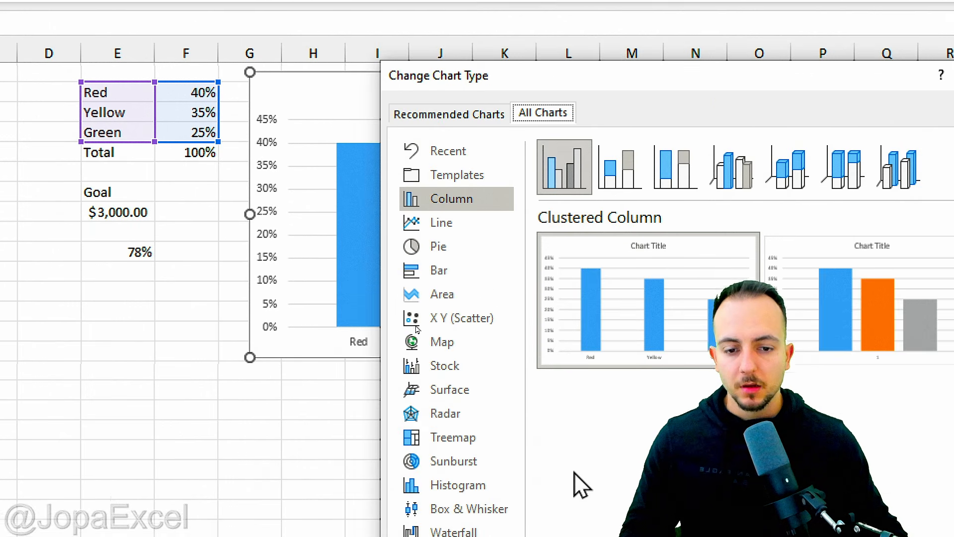
click(446, 175)
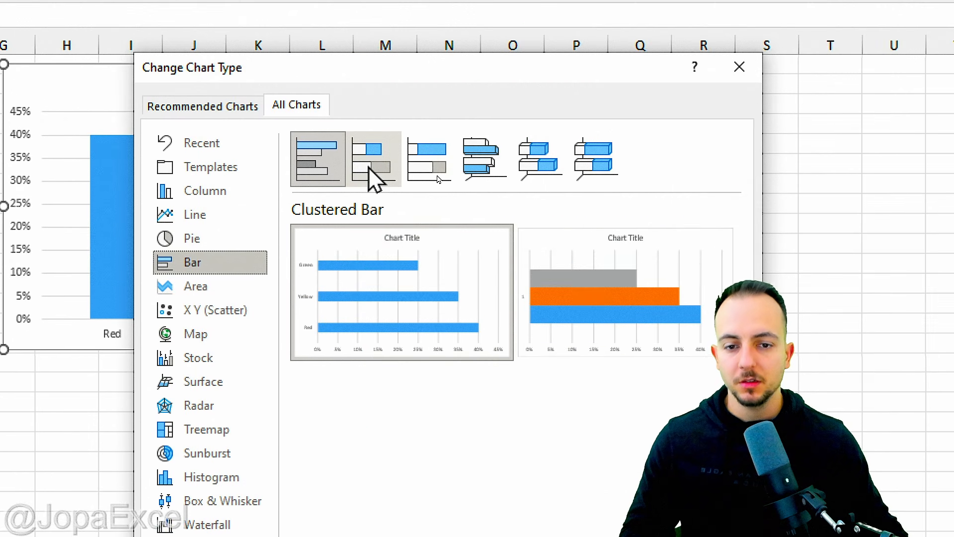
click(370, 167)
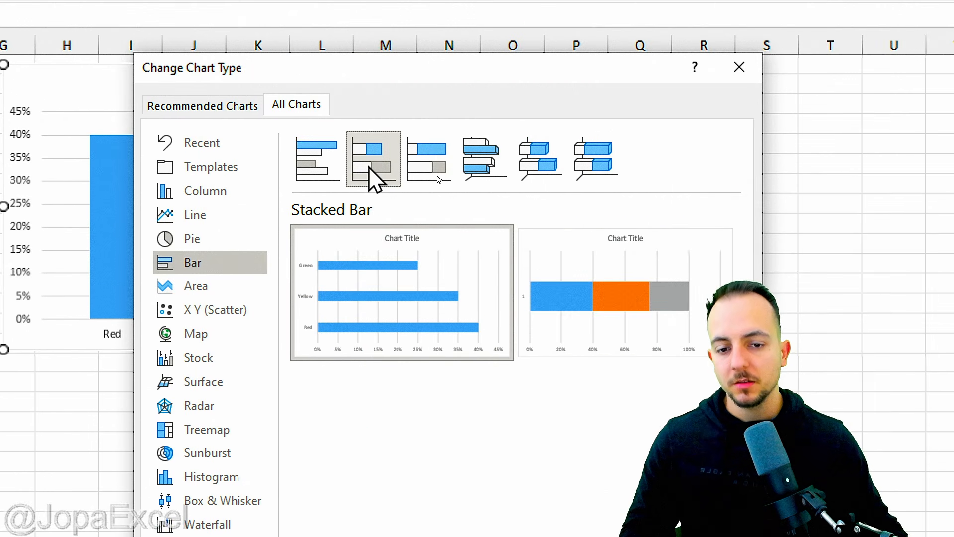
mouse_move(615, 273)
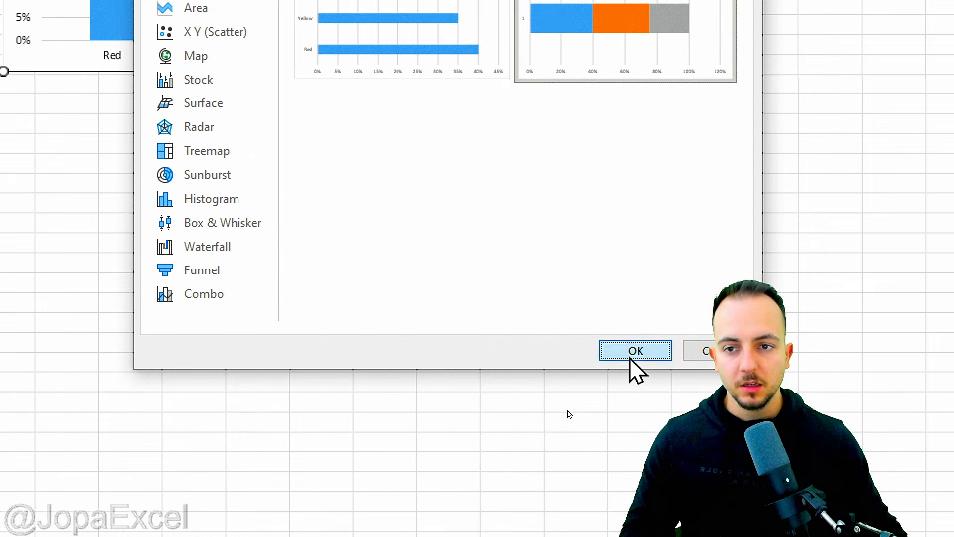
click(631, 358)
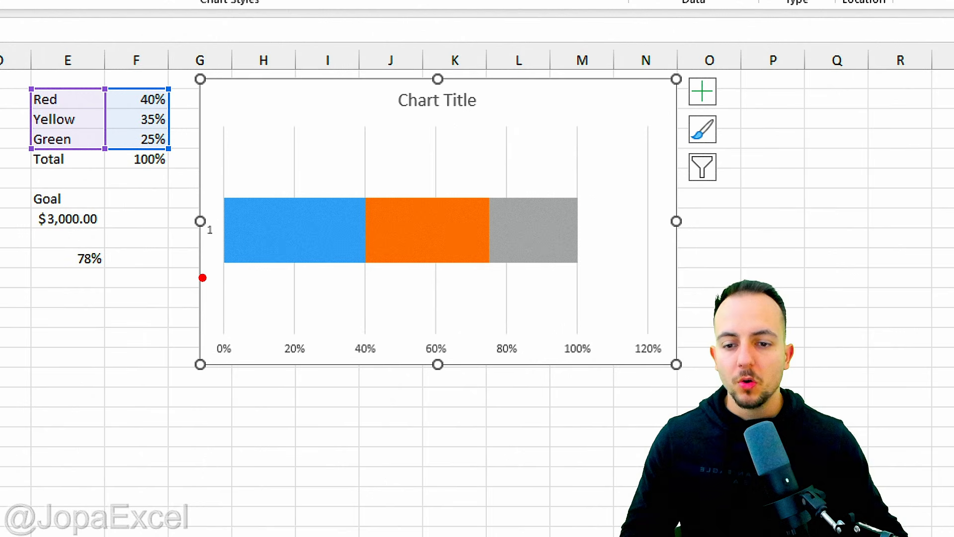
mouse_move(549, 289)
mouse_down()
mouse_move(538, 280)
mouse_move(222, 290)
mouse_up()
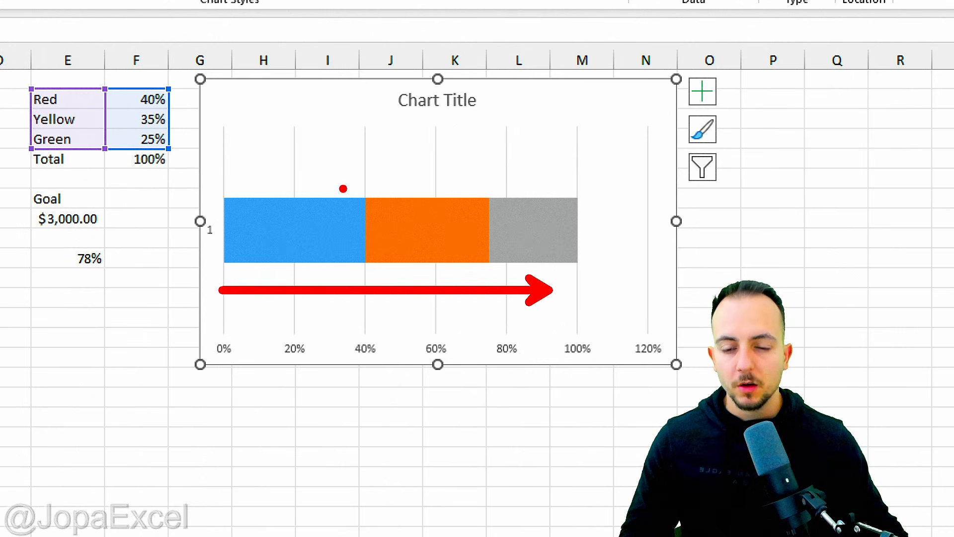
drag(367, 192, 397, 122)
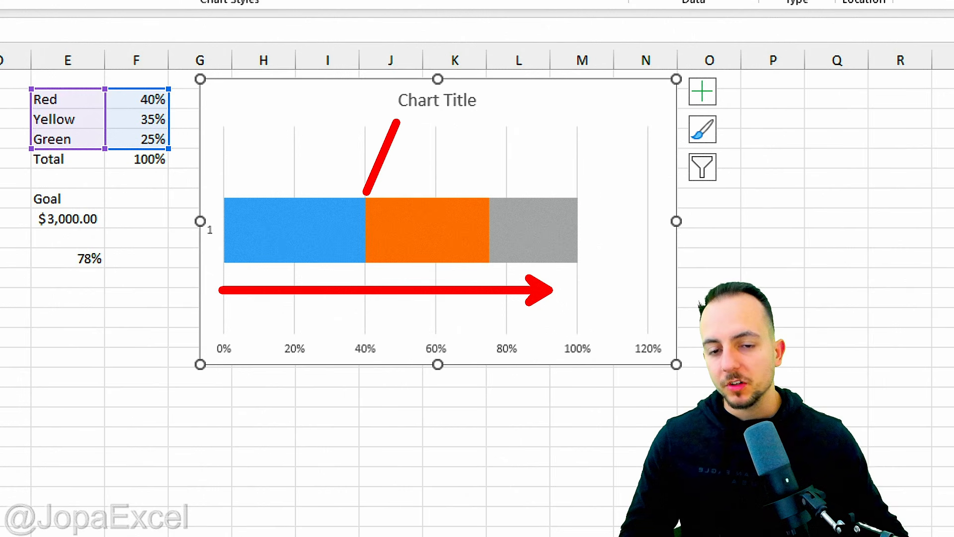
drag(488, 195, 507, 115)
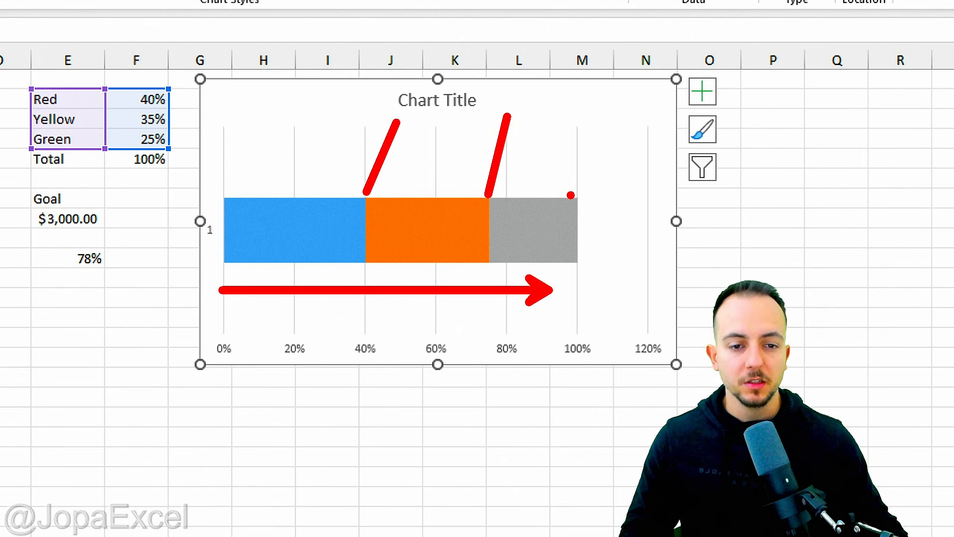
drag(572, 197, 612, 108)
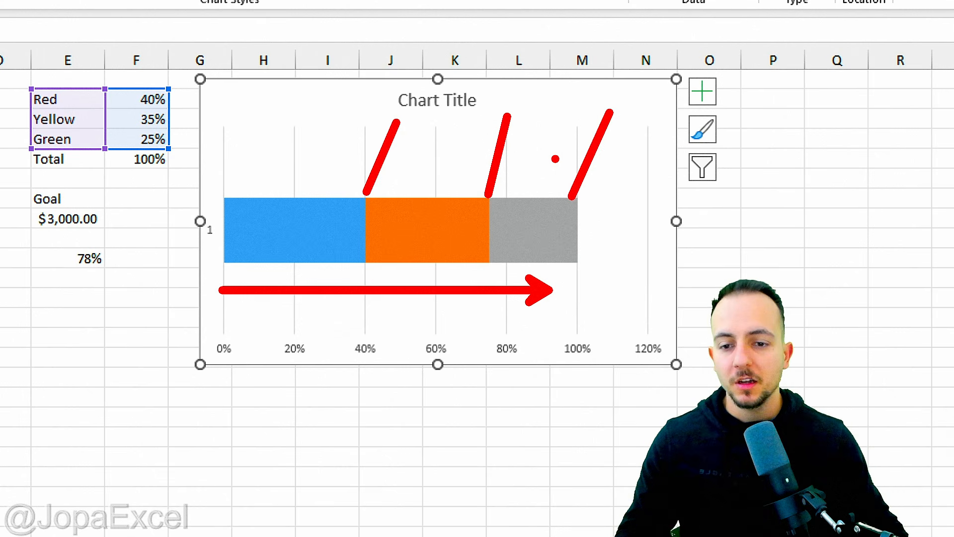
key(Escape)
key(ctrl+2)
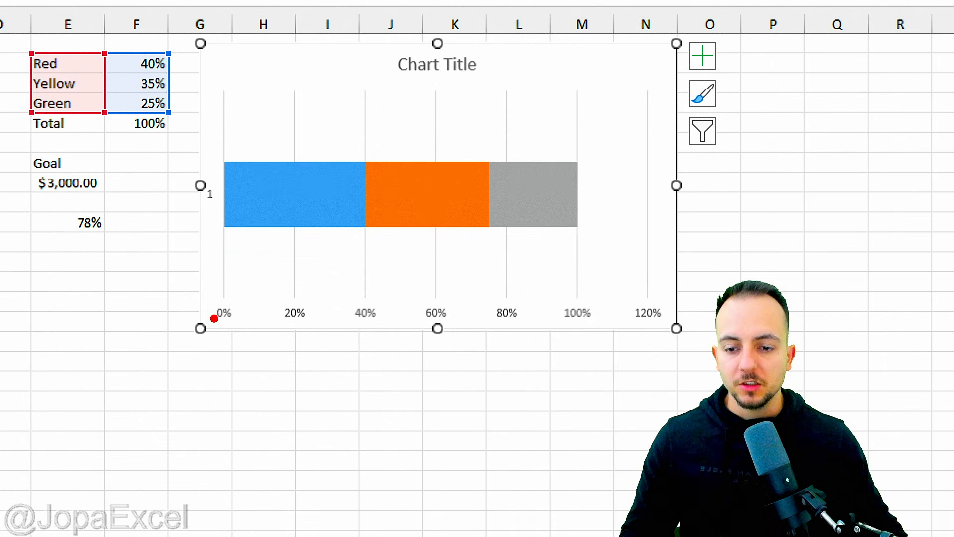
mouse_move(208, 338)
mouse_down()
mouse_move(303, 354)
mouse_move(660, 362)
mouse_up()
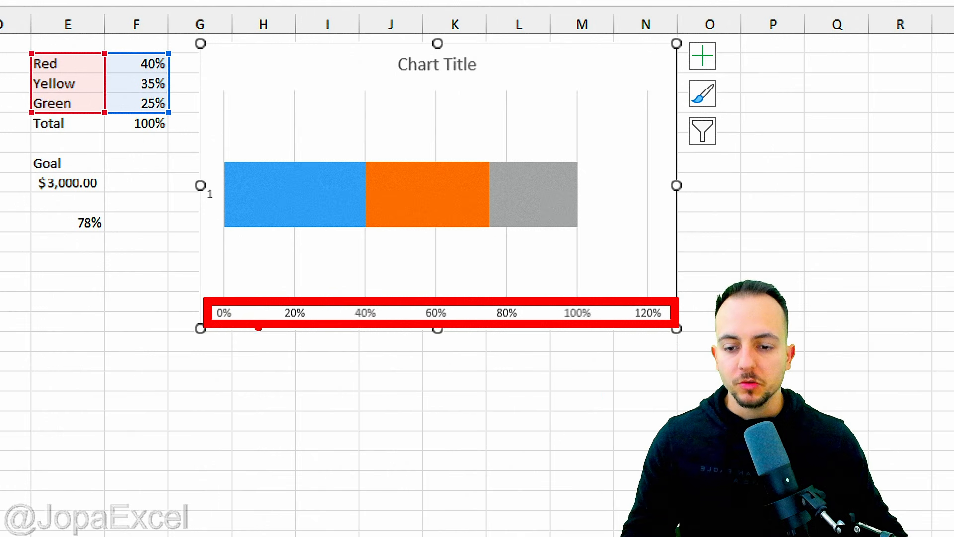
key(e)
drag(214, 298, 220, 295)
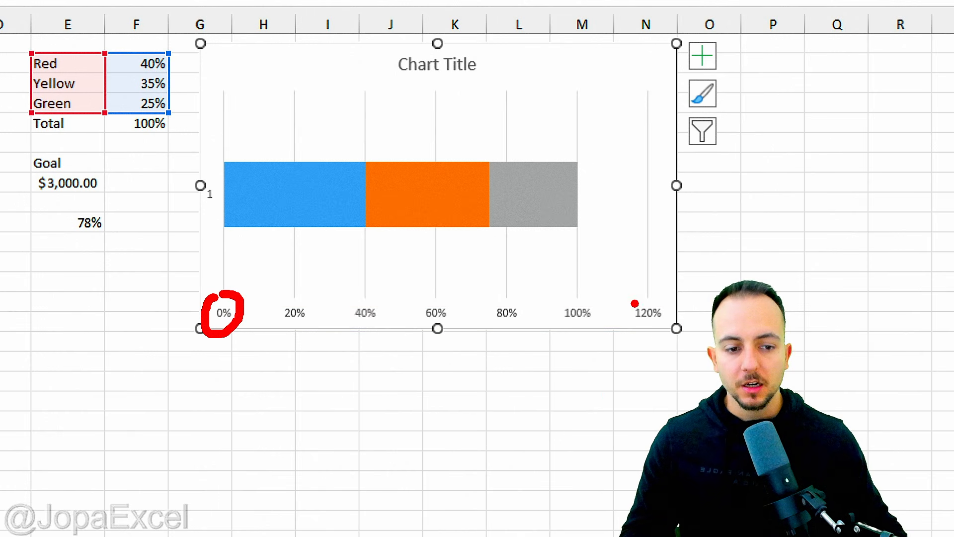
drag(584, 109, 584, 312)
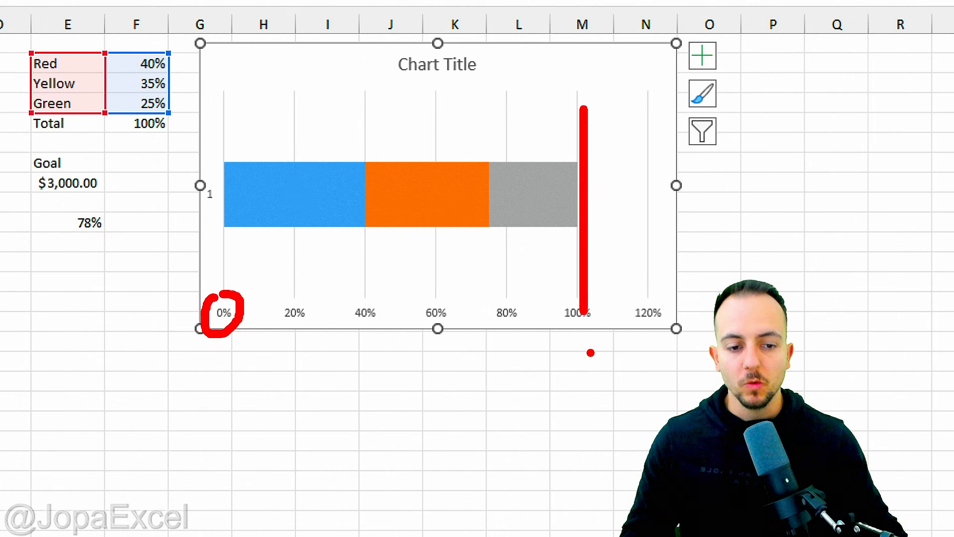
key(Escape)
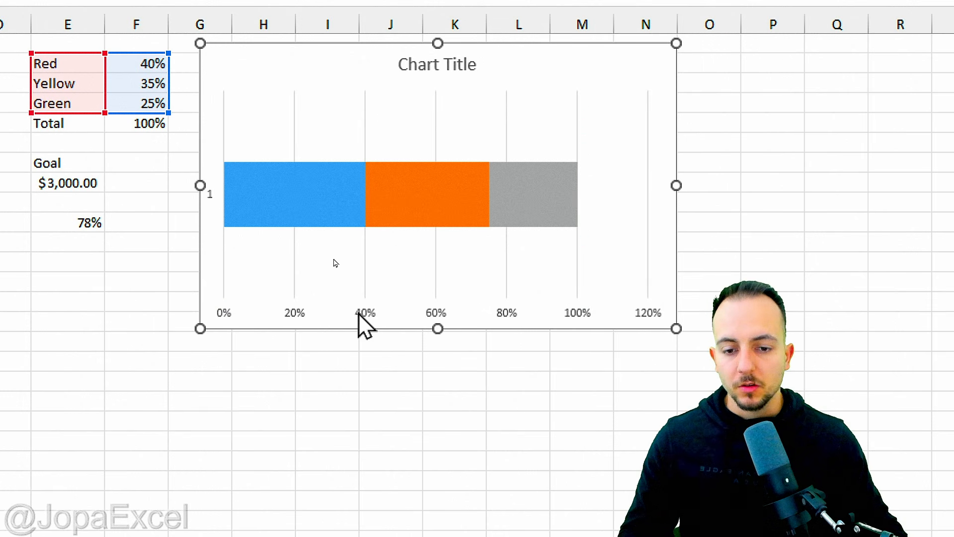
Step: Open the horizontal axis formatting options and fix the minimum bound at 0
right_click(359, 312)
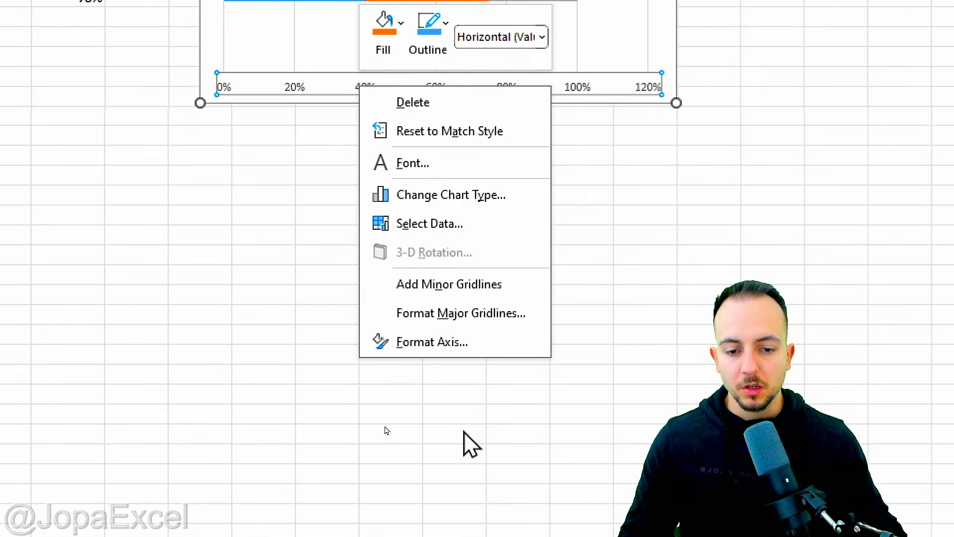
click(432, 342)
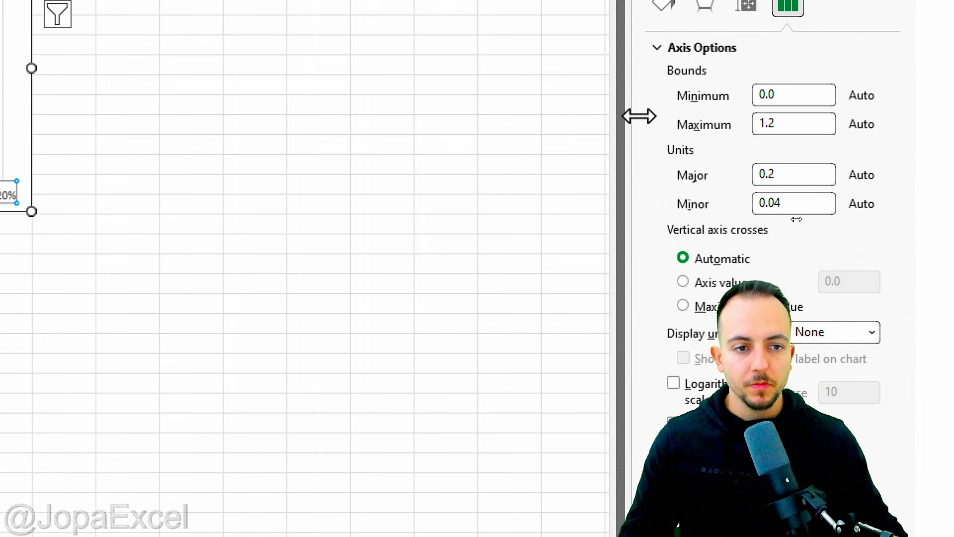
drag(640, 118, 520, 119)
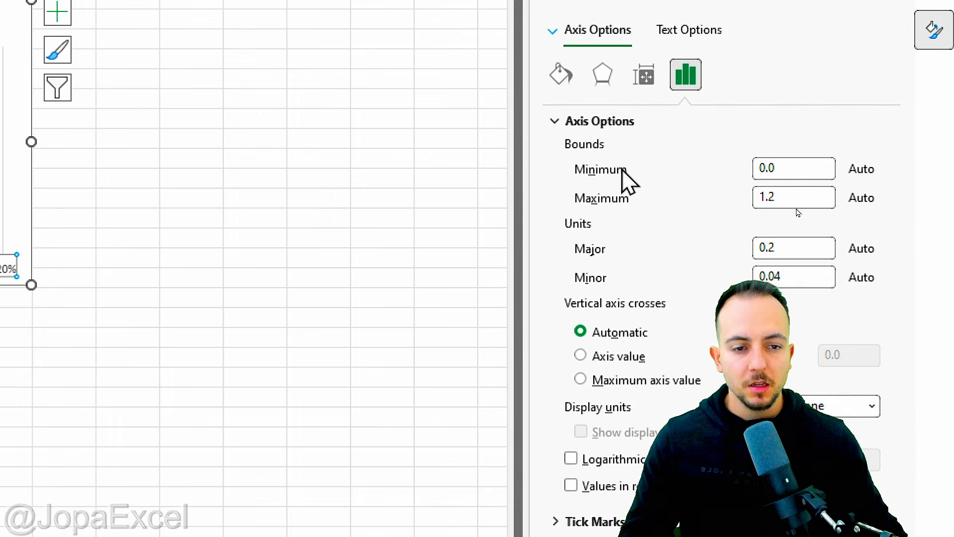
drag(800, 167, 740, 167)
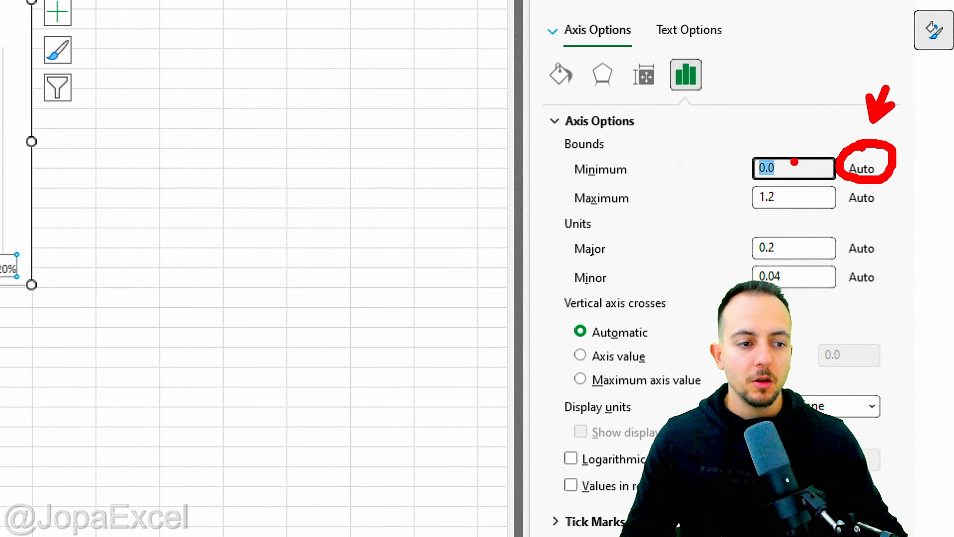
key(Escape)
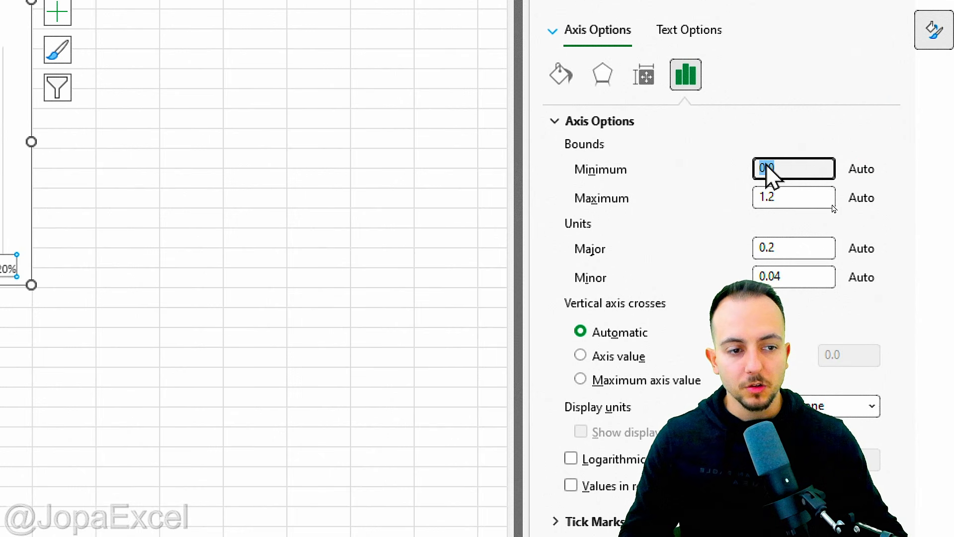
text(0)
key(Return)
key(ctrl+2)
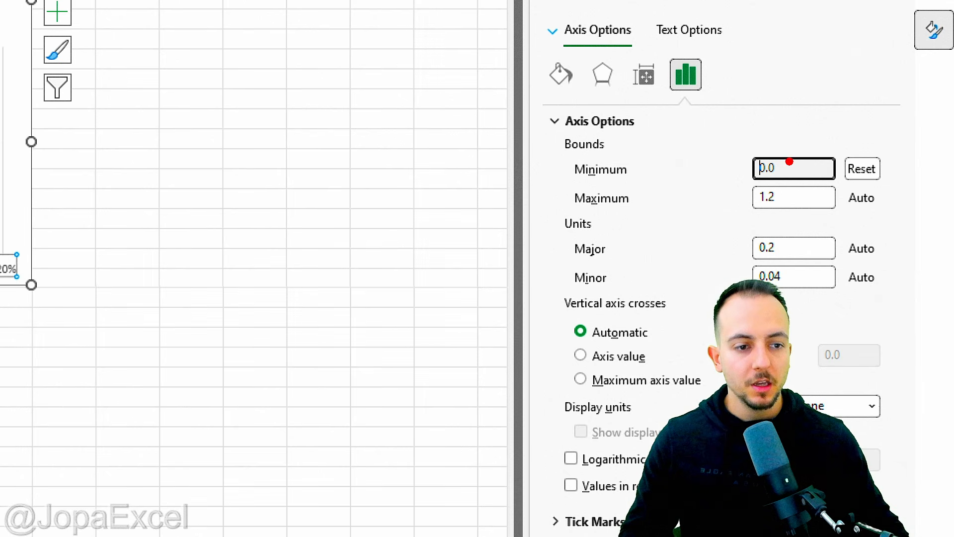
drag(829, 92, 820, 134)
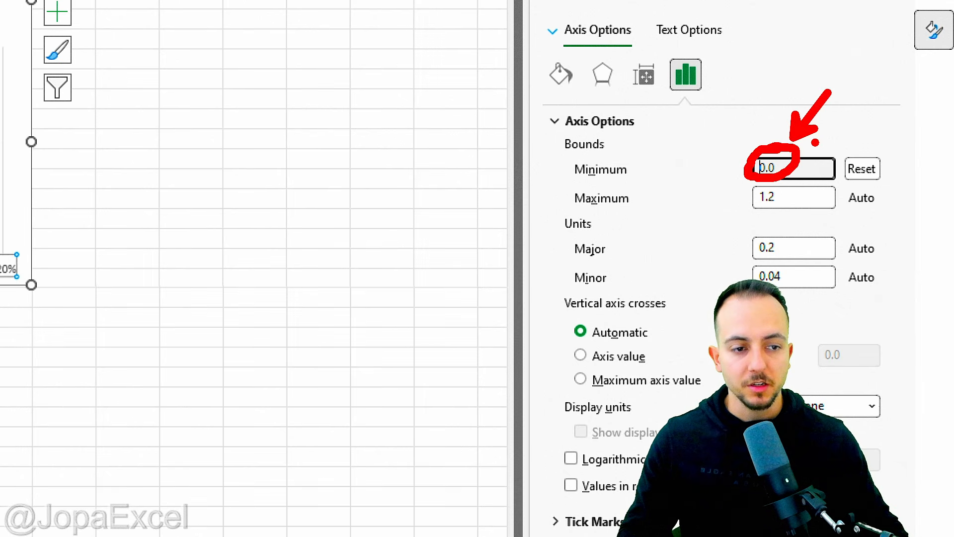
key(Escape)
Step: Set the axis maximum bound to 1.0 and the major unit to 0.1
click(784, 199)
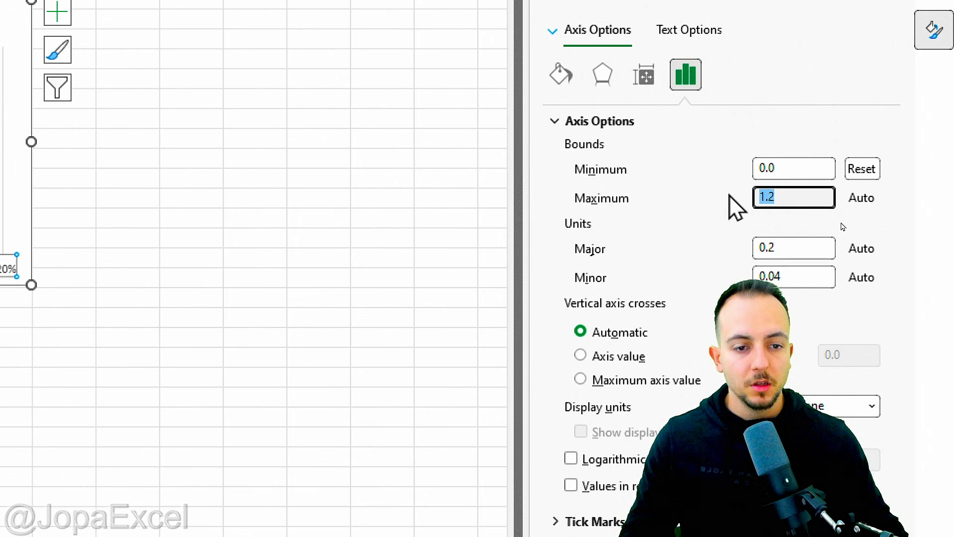
key(Return)
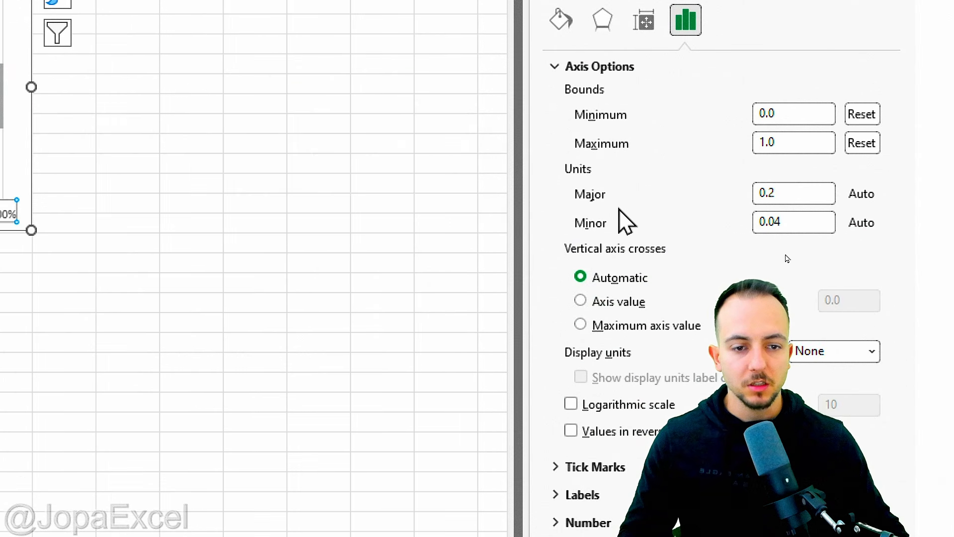
click(787, 193)
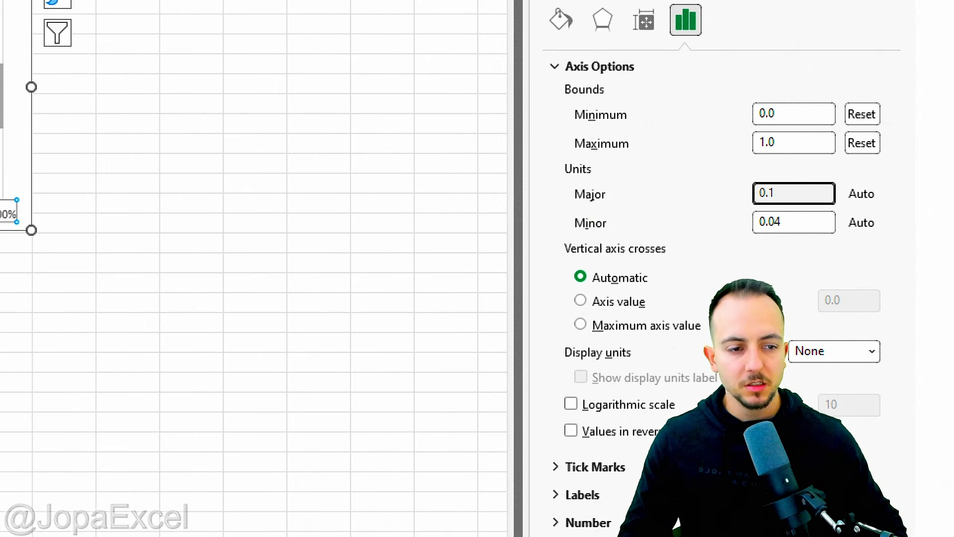
text(1)
key(Return)
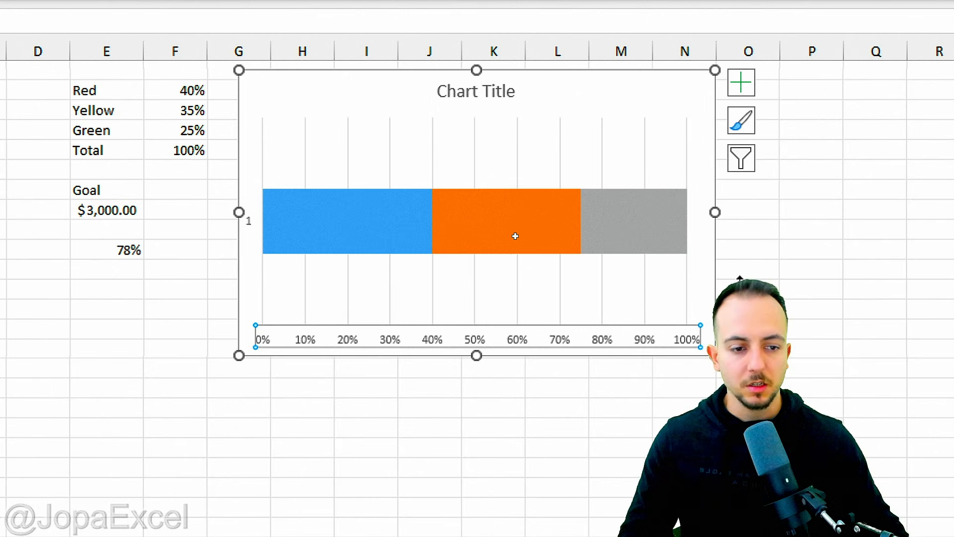
Step: Stretch the chart wider to about column P and deselect it
drag(459, 210, 586, 219)
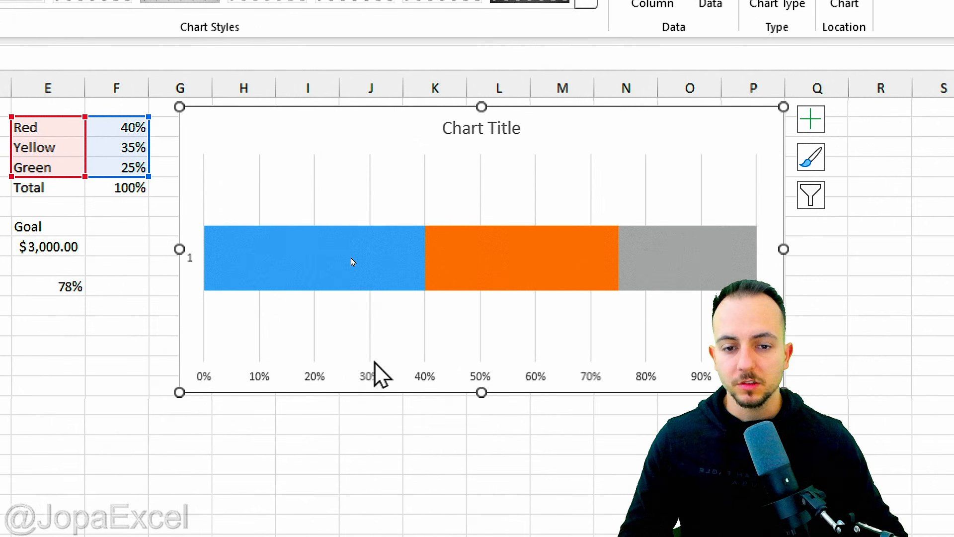
click(378, 395)
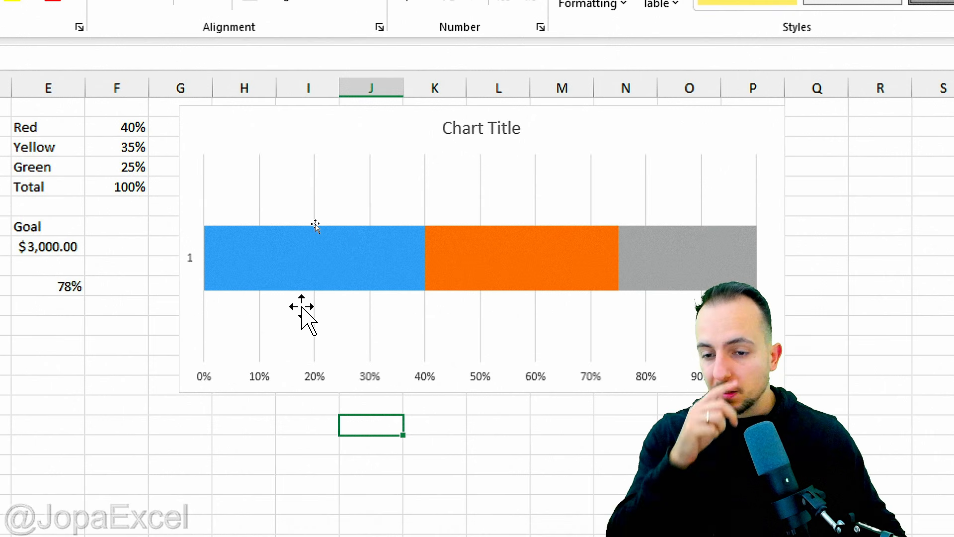
Step: Give the first bar series a solid red fill
mouse_move(264, 269)
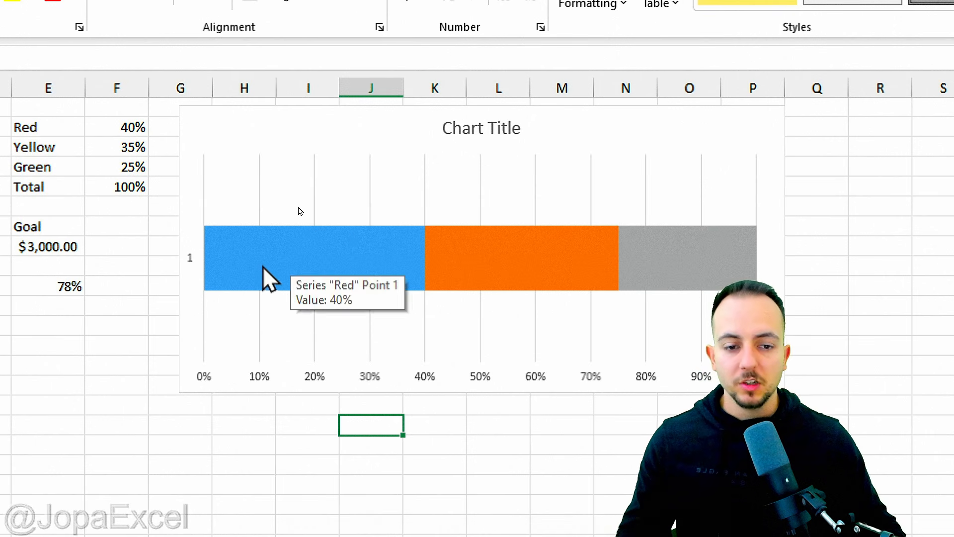
click(288, 261)
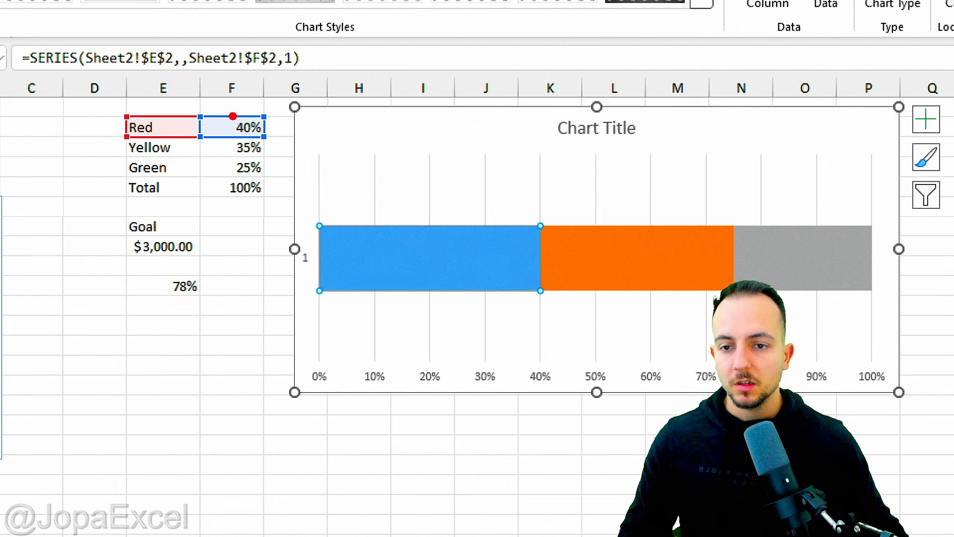
mouse_move(233, 116)
mouse_down()
mouse_move(164, 97)
mouse_move(180, 126)
mouse_up()
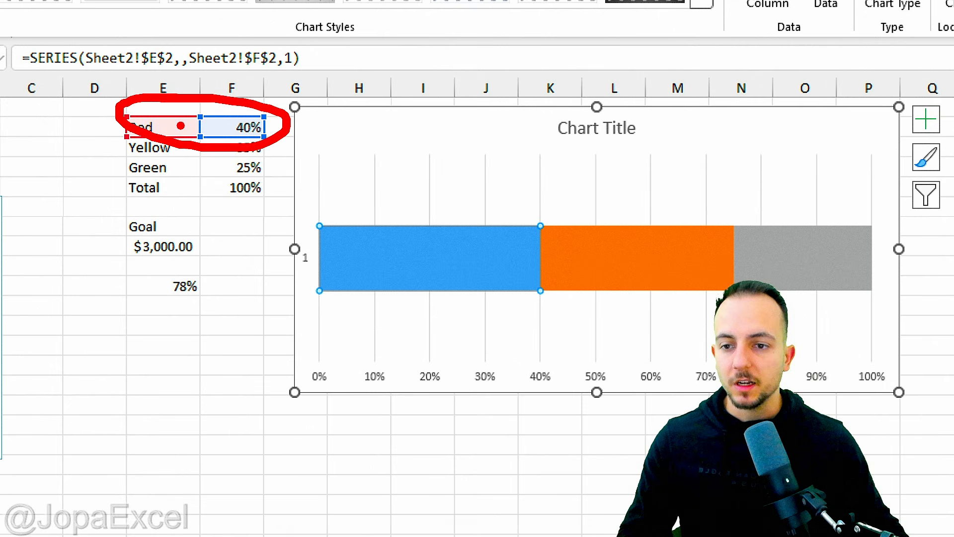
right_click(375, 250)
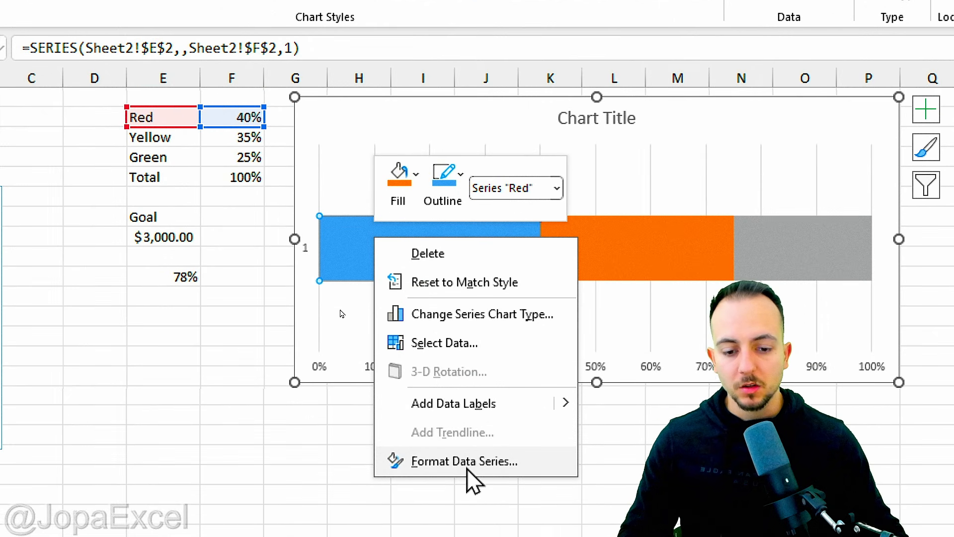
click(467, 468)
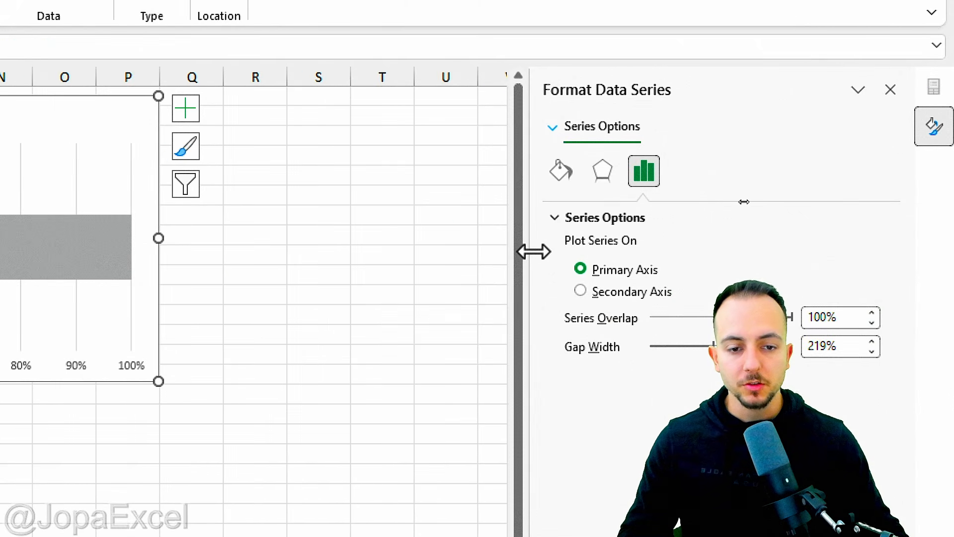
drag(533, 251, 425, 251)
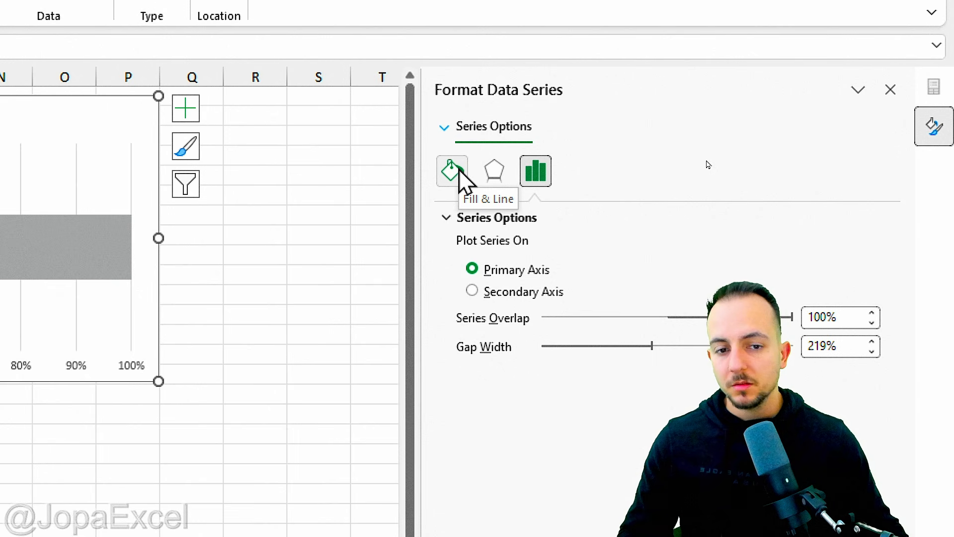
click(460, 172)
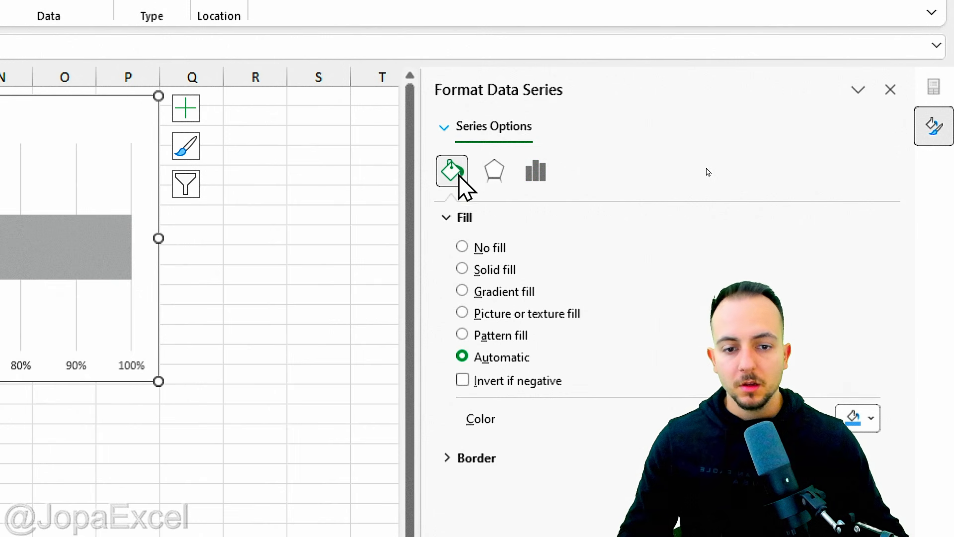
click(490, 269)
click(858, 417)
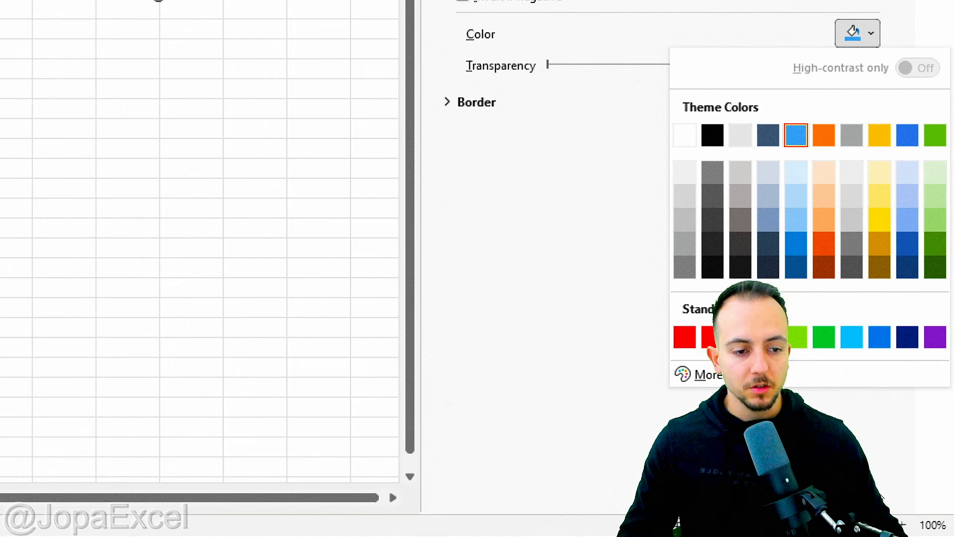
click(710, 338)
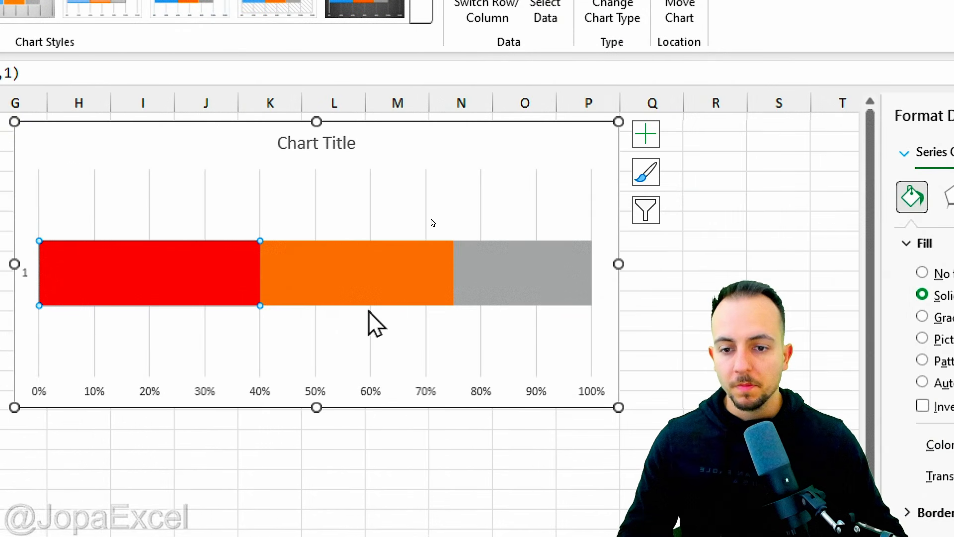
Step: Recolour the second bar series yellow
click(345, 275)
click(859, 444)
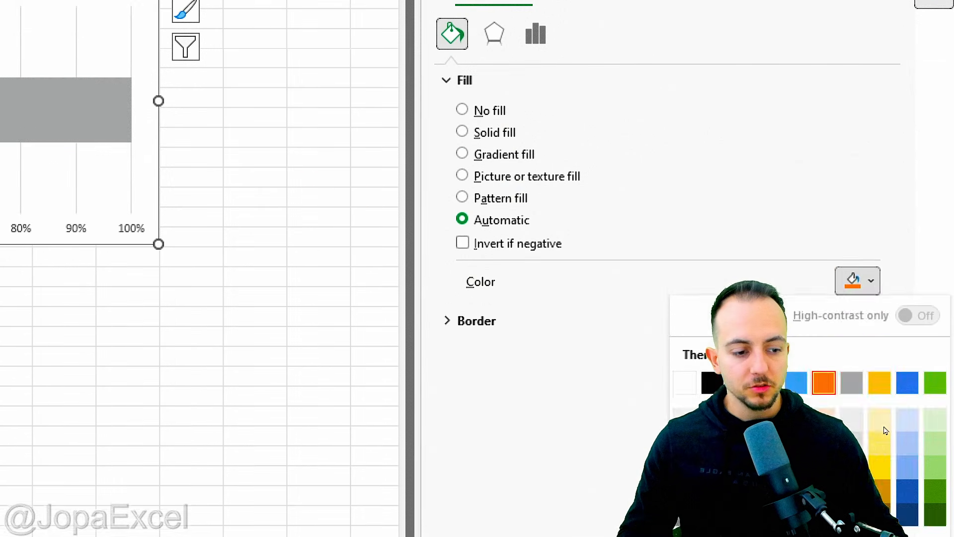
click(739, 347)
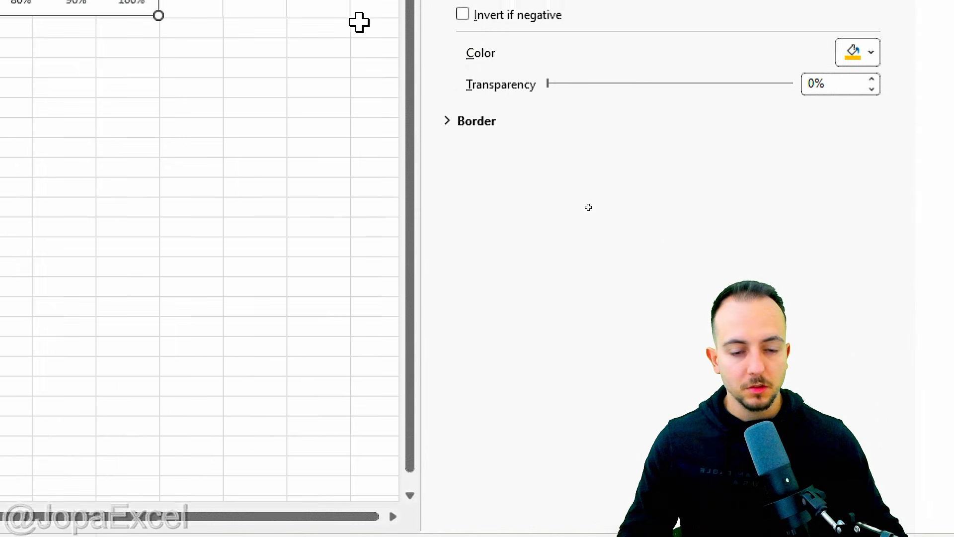
Step: Recolour the third bar series green and deselect the chart
click(522, 240)
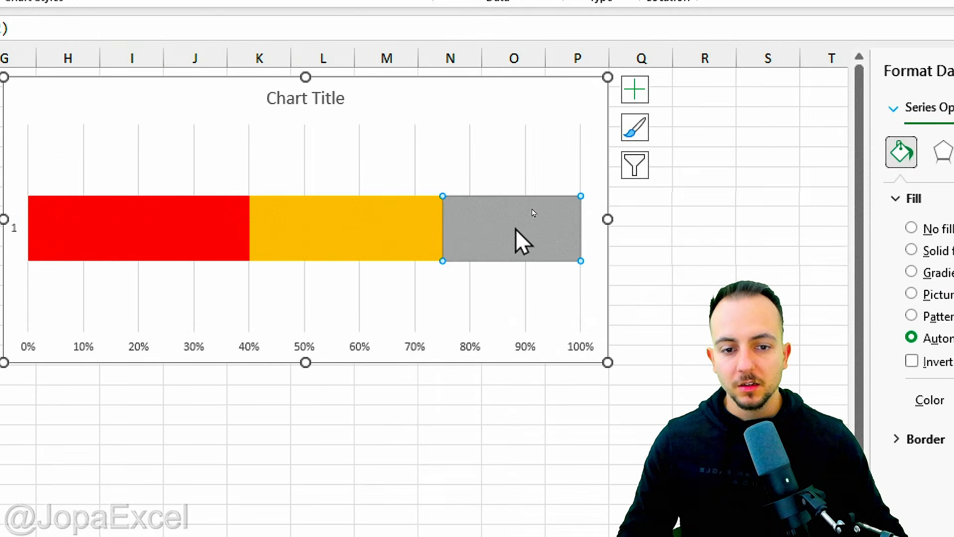
click(858, 401)
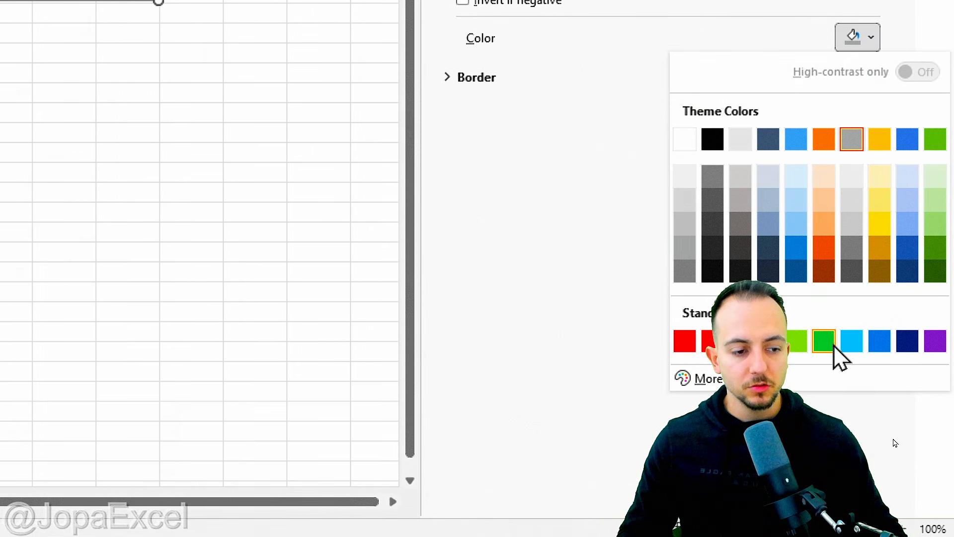
click(826, 339)
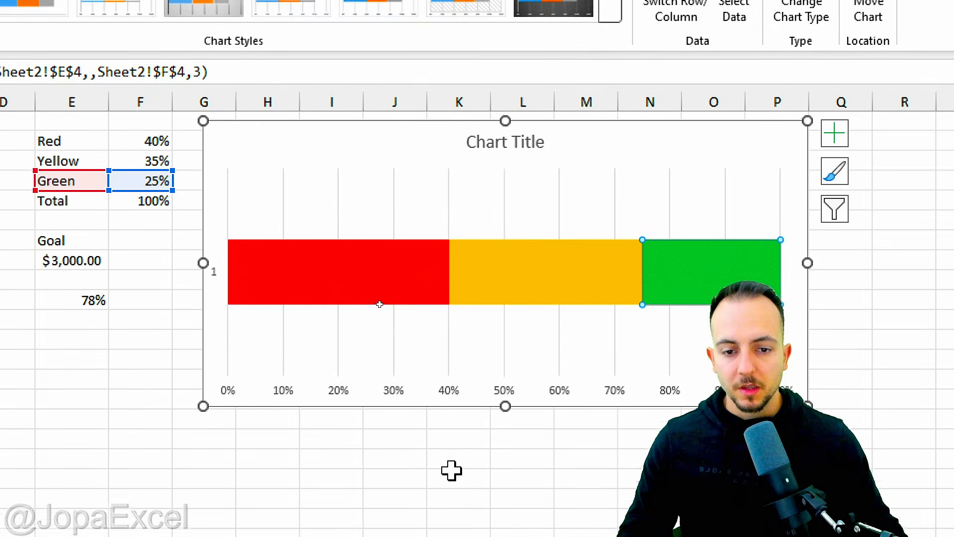
click(454, 464)
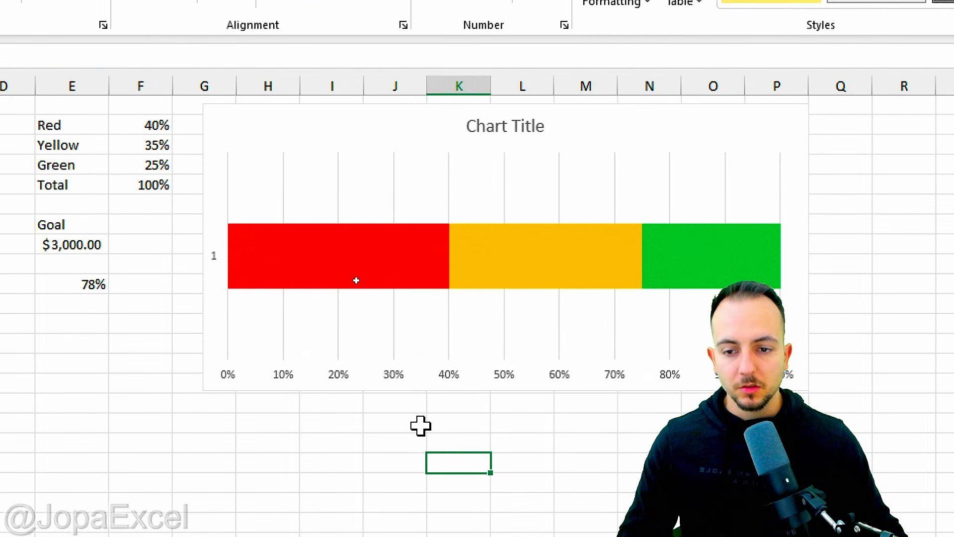
Step: Delete the chart's vertical category axis and its gridlines
click(214, 263)
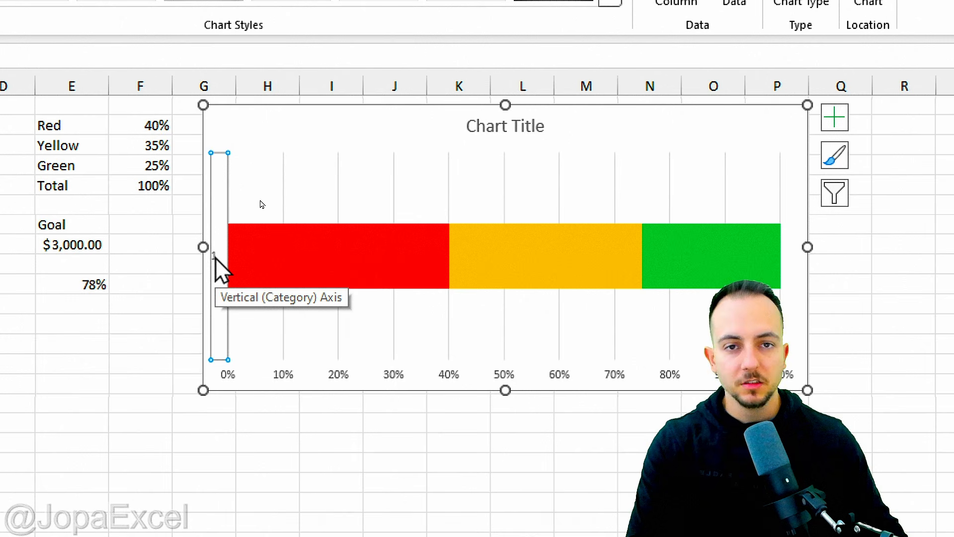
key(Delete)
click(281, 213)
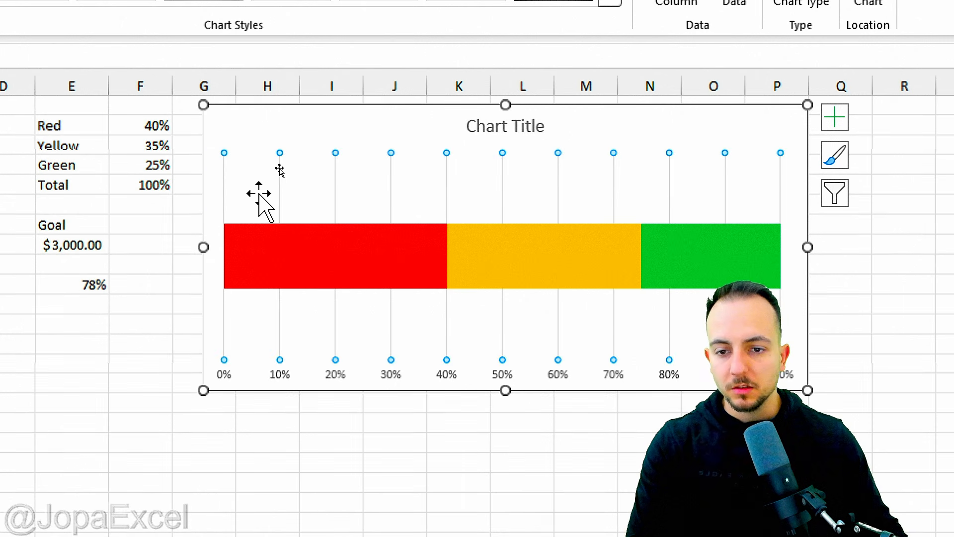
key(Delete)
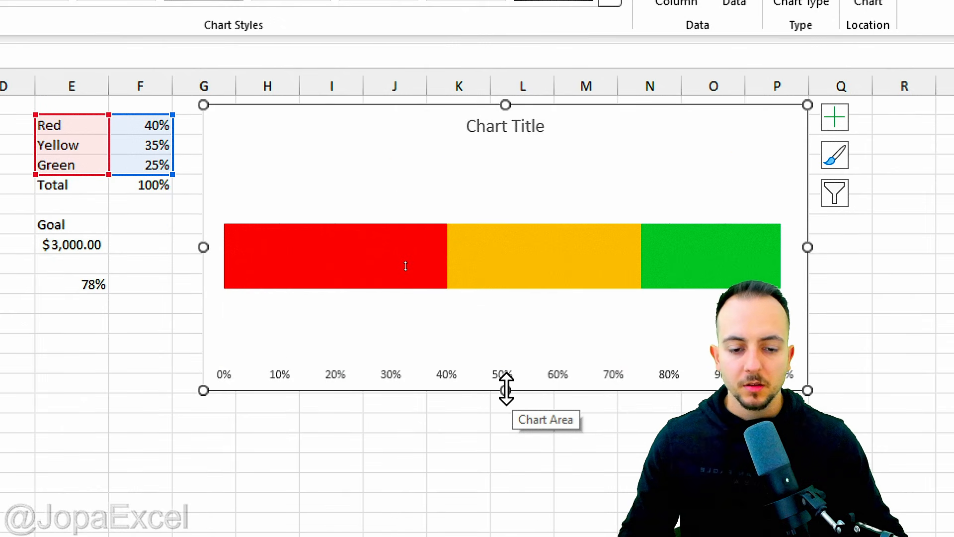
Step: Reduce the chart's height so it ends just below the percentage axis, about row 8
mouse_move(500, 367)
mouse_down()
mouse_move(543, 392)
mouse_move(492, 373)
mouse_up()
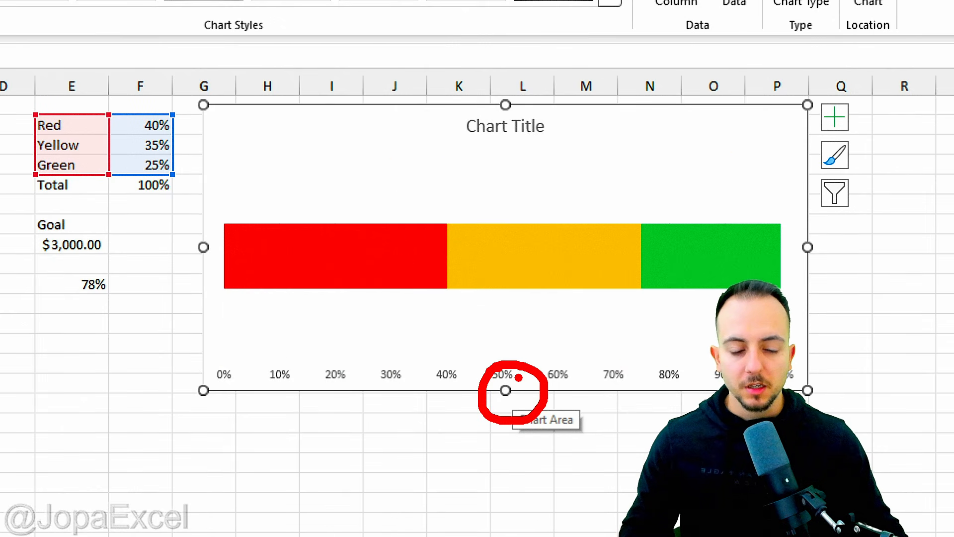
drag(528, 291, 527, 354)
key(Escape)
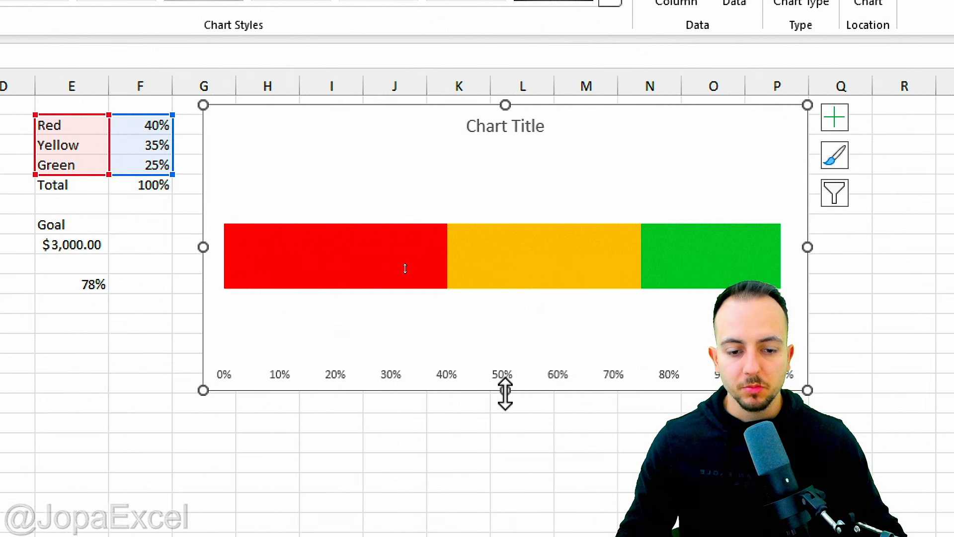
drag(506, 391, 514, 277)
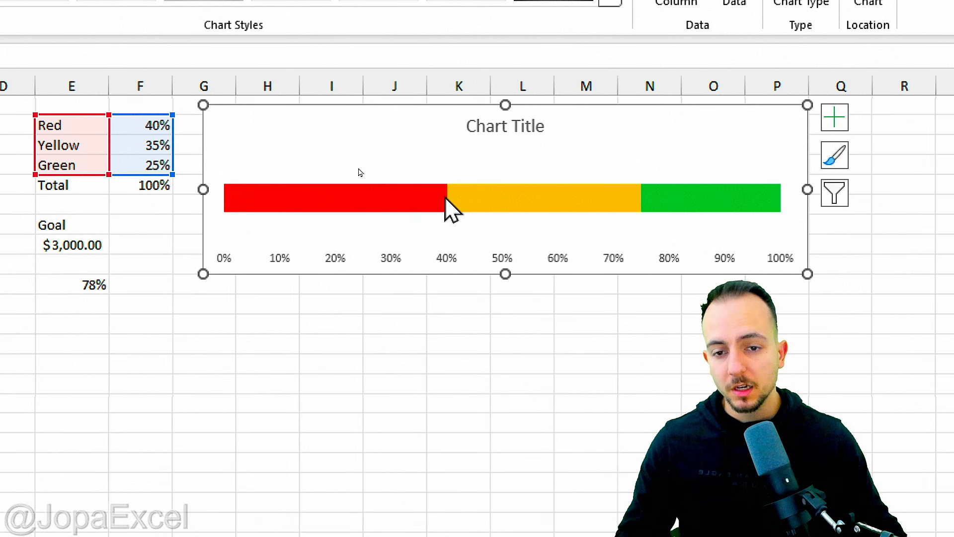
Step: Open the series formatting options and shrink the gap width so the bar becomes much thicker
key(ctrl+2)
drag(243, 229, 144, 296)
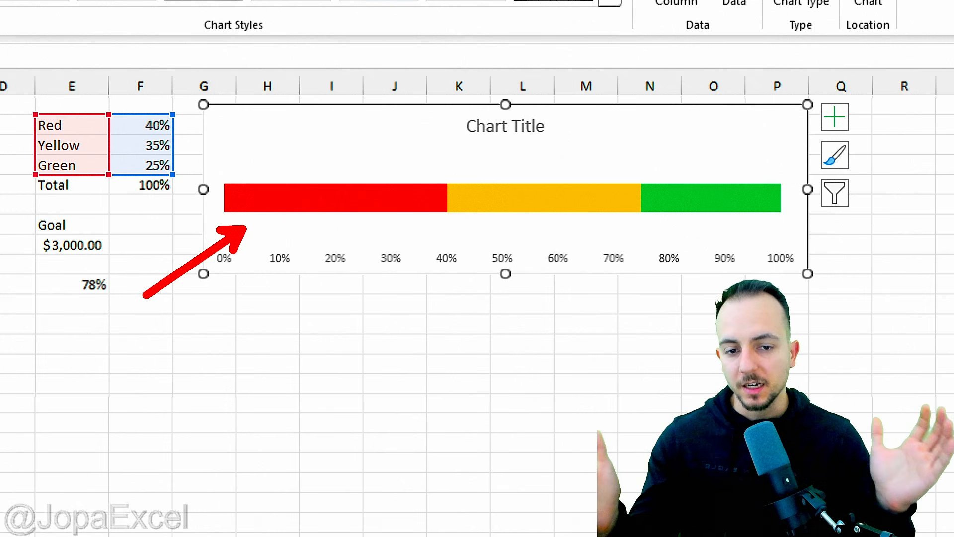
right_click(359, 200)
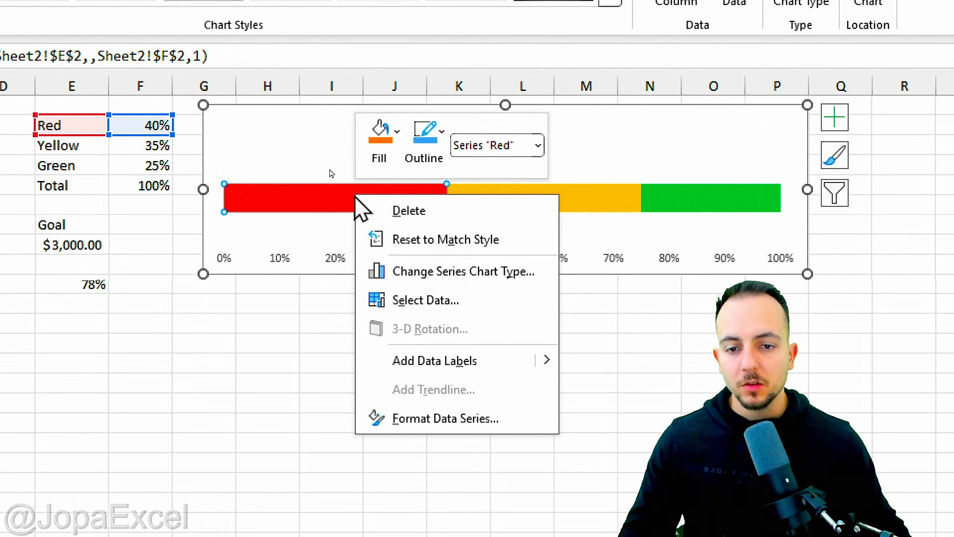
click(439, 422)
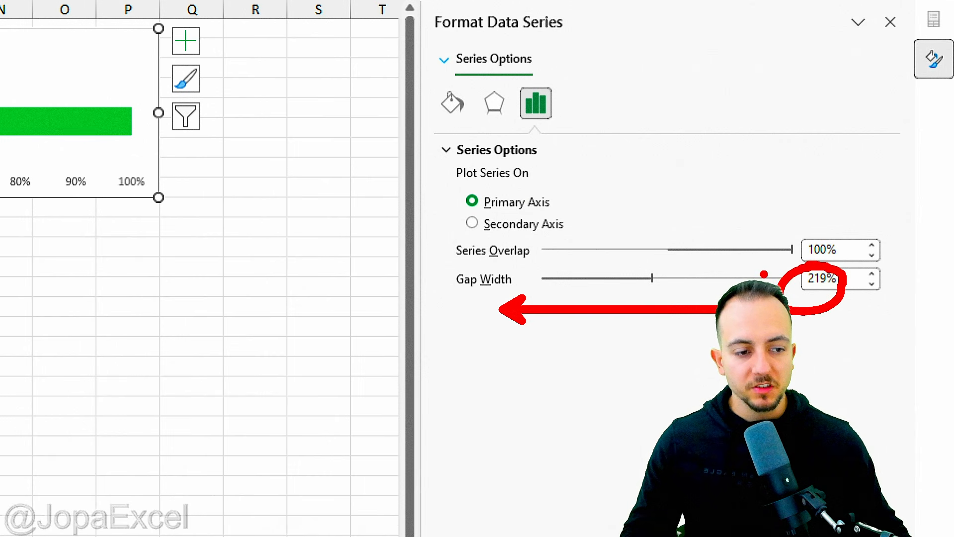
drag(649, 286, 572, 286)
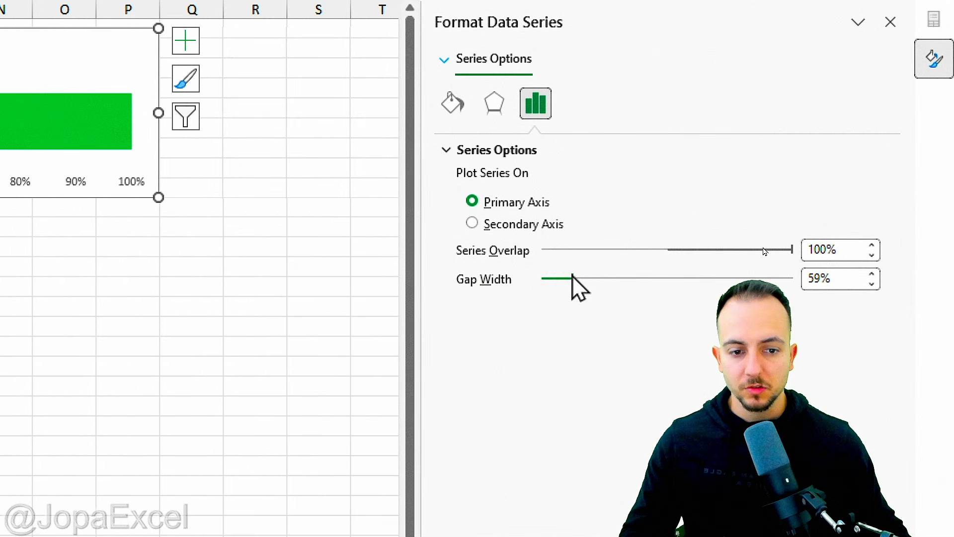
drag(573, 277, 544, 282)
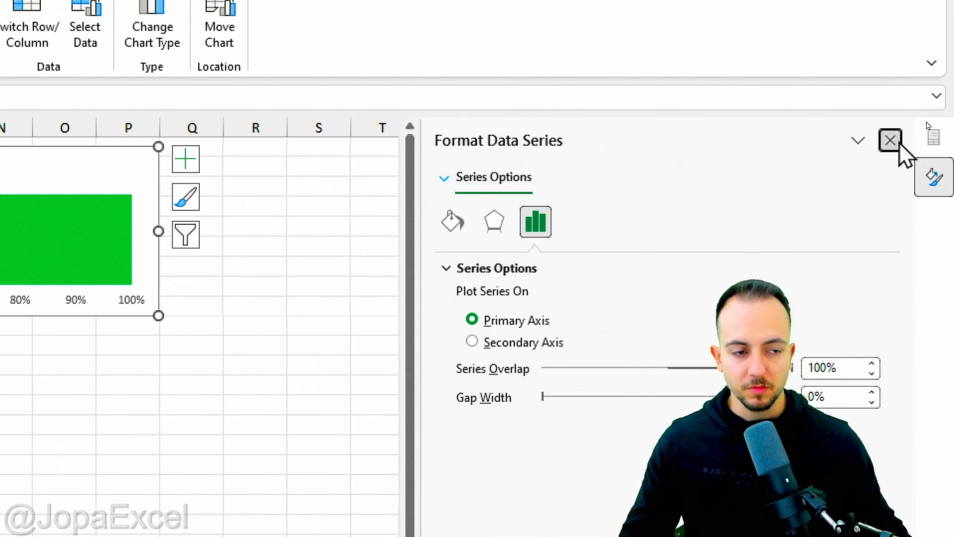
Step: Move the chart so it sits beside the goal figures starting around column H, then deselect it
click(898, 145)
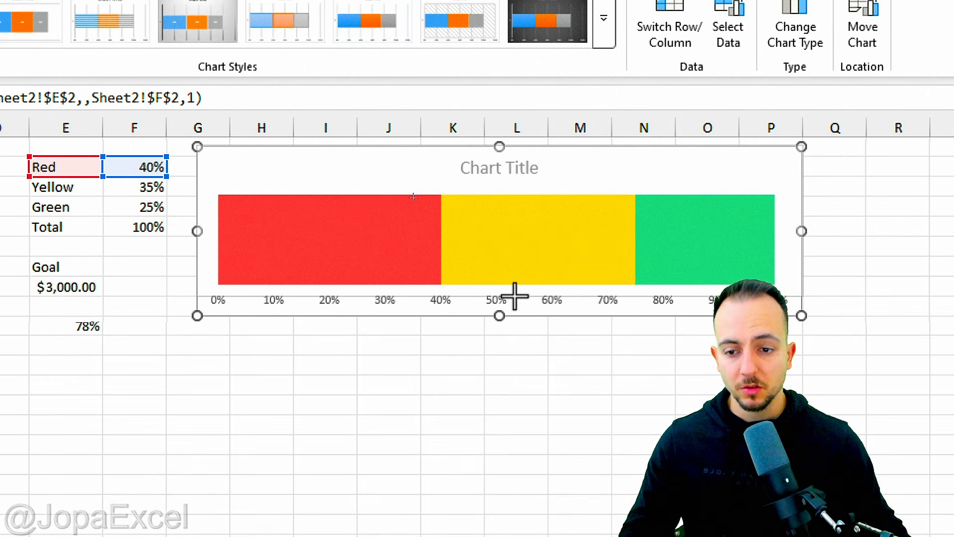
drag(515, 296, 505, 277)
drag(266, 150, 296, 160)
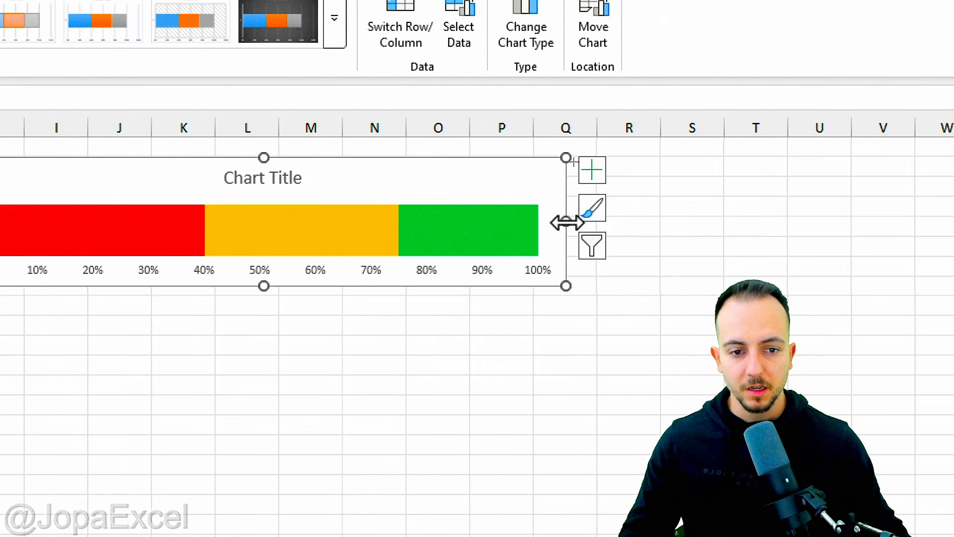
drag(566, 223, 534, 222)
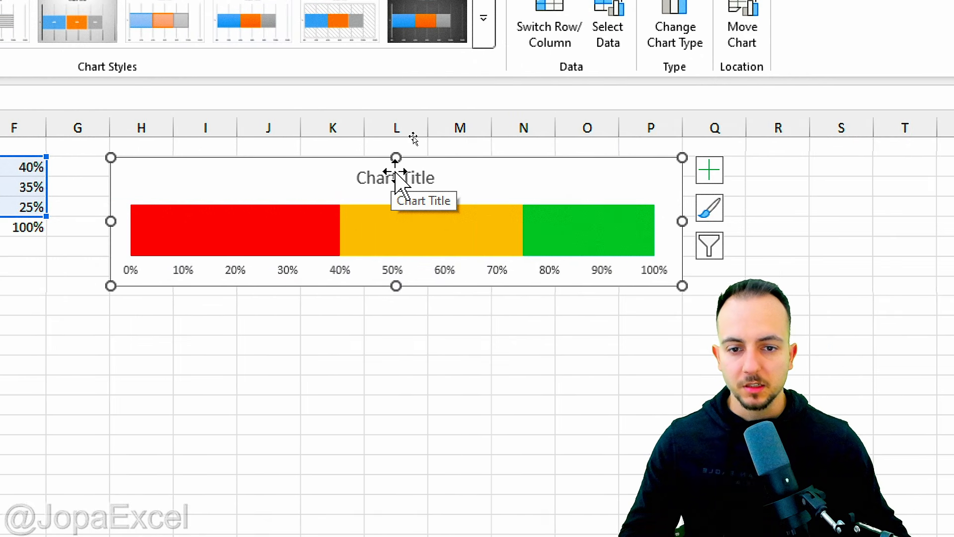
click(299, 325)
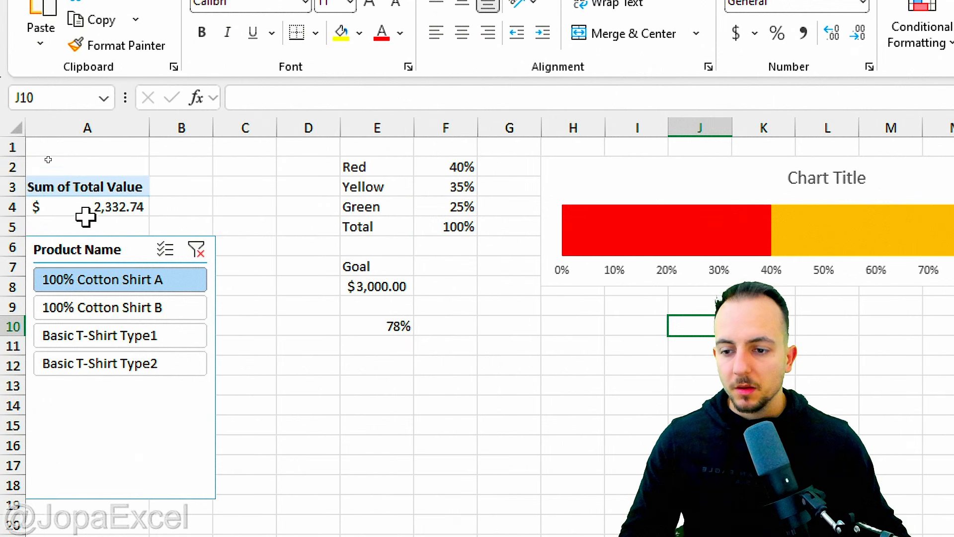
Step: Switch the Product Name slicer through the products, ending on Basic T-Shirt Type2
click(159, 308)
click(149, 337)
click(164, 365)
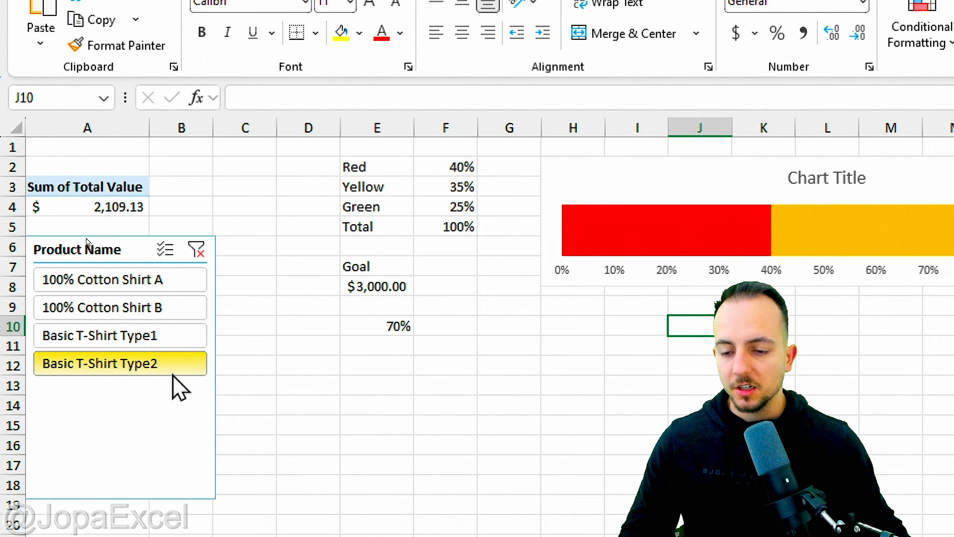
drag(366, 301, 417, 300)
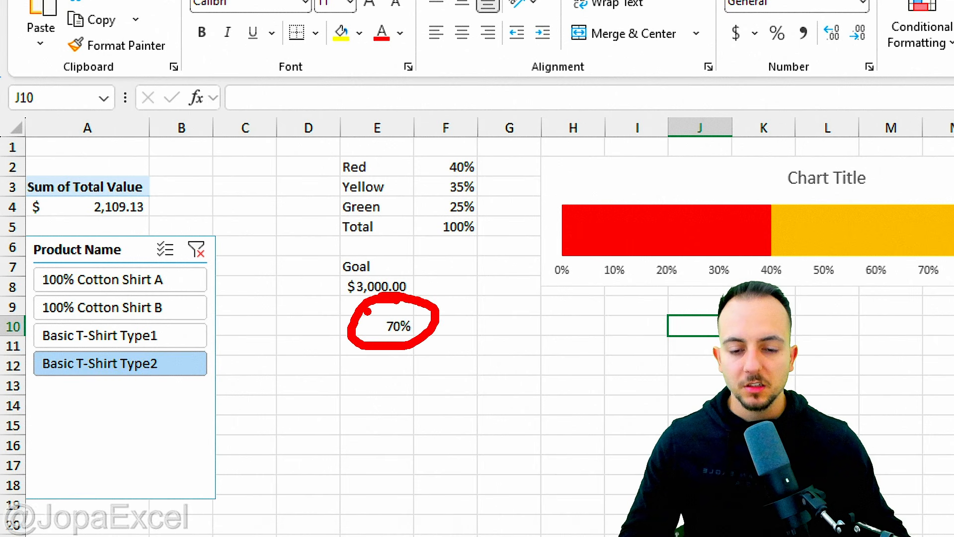
key(Escape)
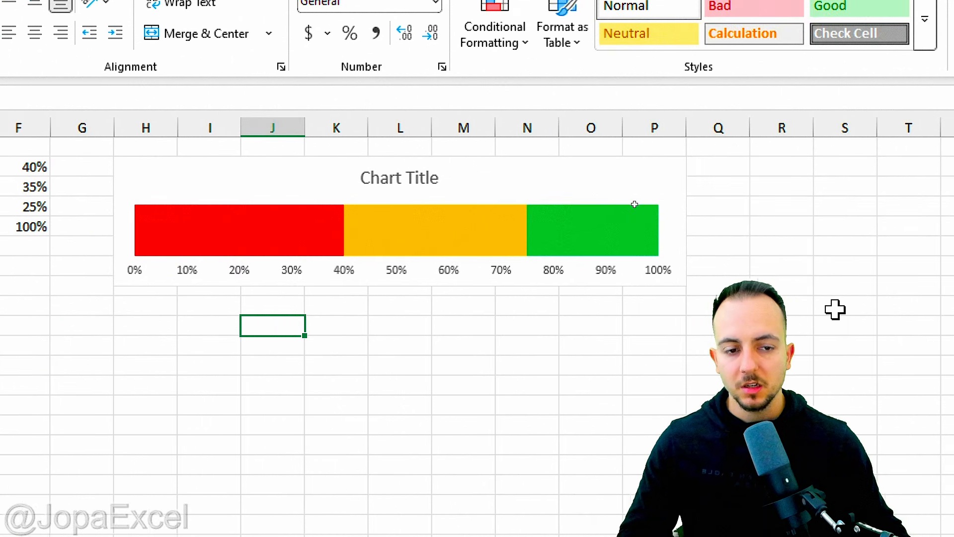
key(ctrl+2)
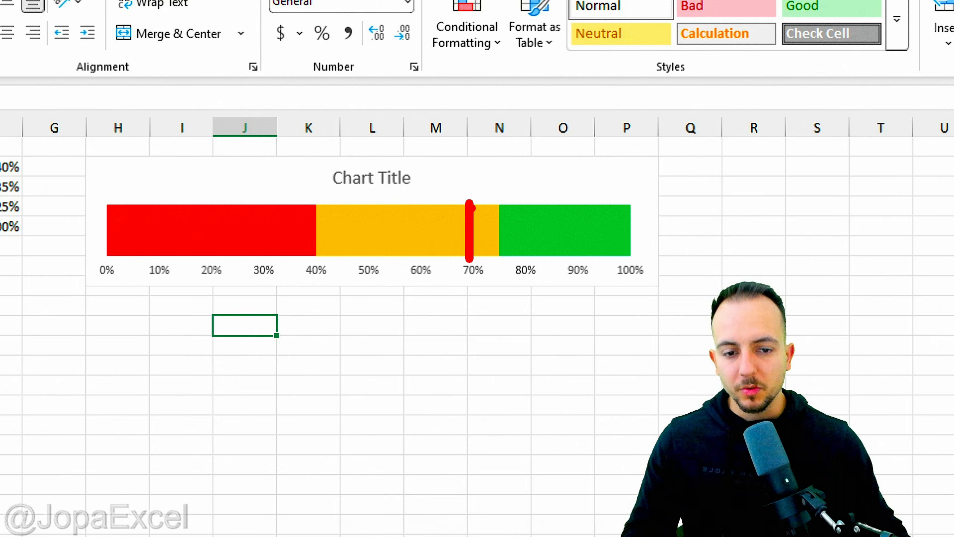
key(ctrl+z)
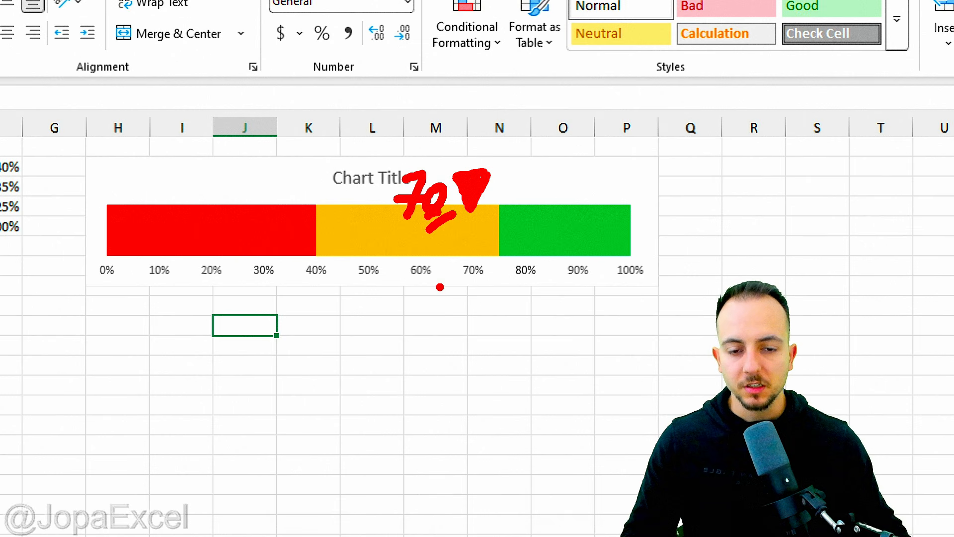
key(Escape)
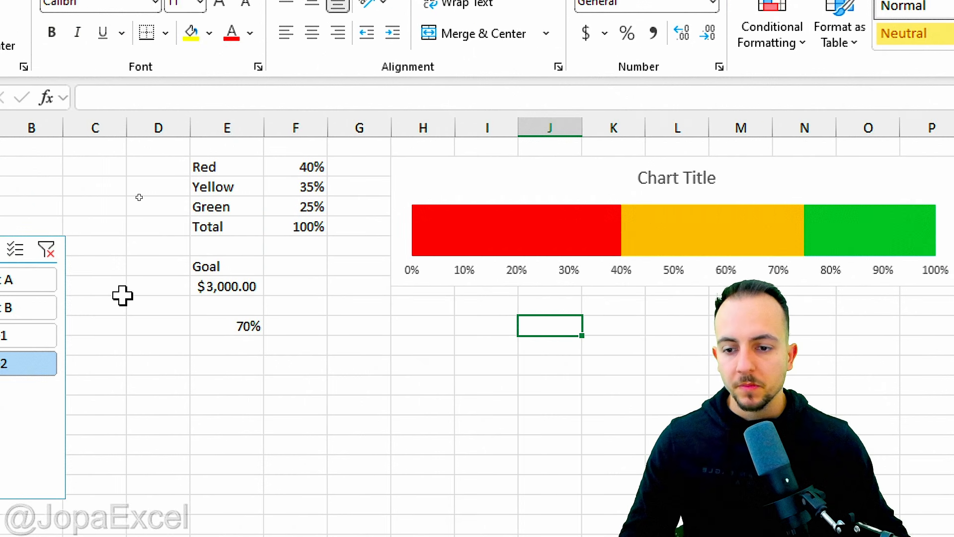
click(308, 353)
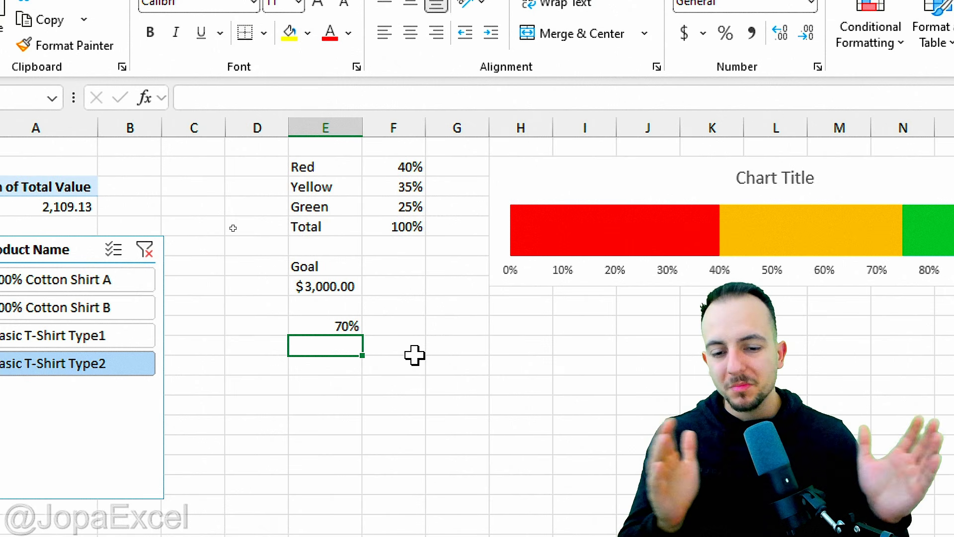
Step: Enter 4% in cell E11 below the 70% percentage result
text(4)
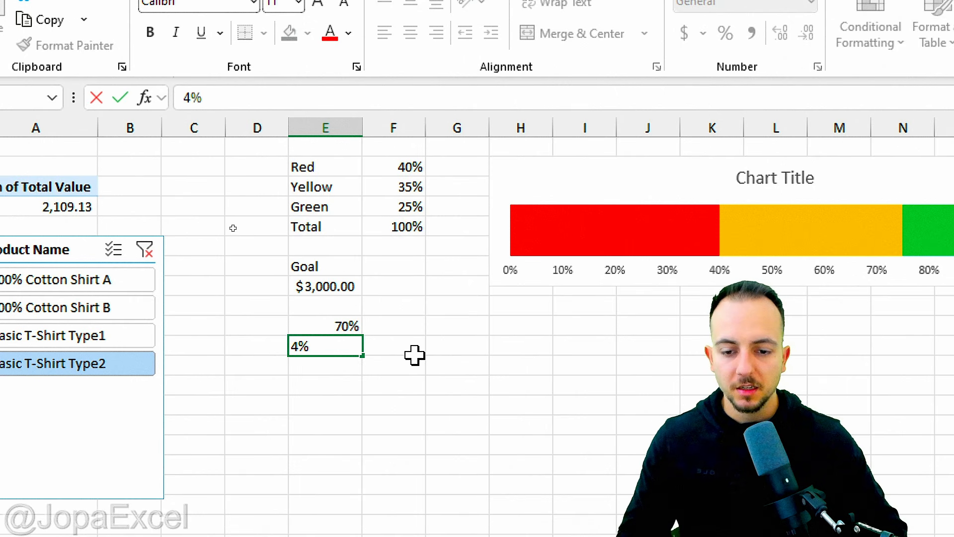
key(Return)
click(328, 333)
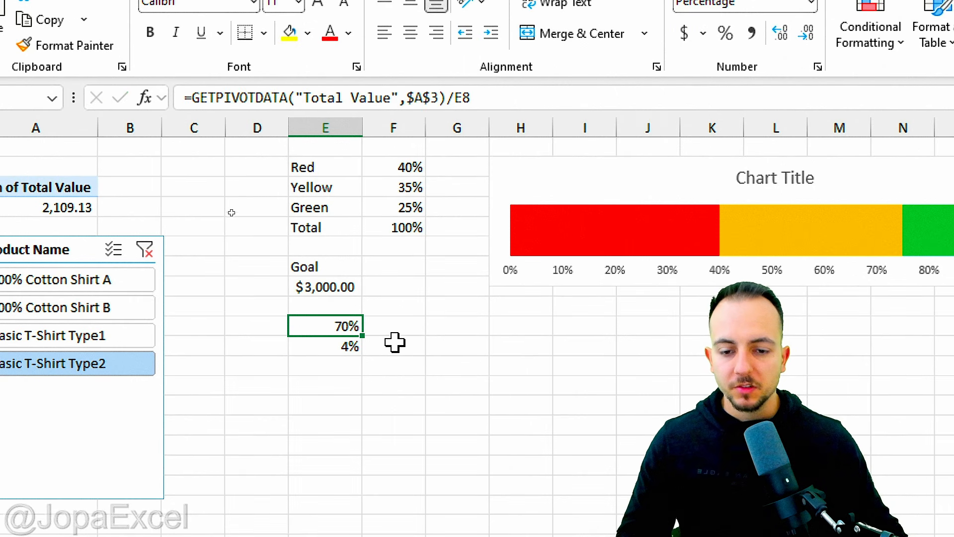
click(303, 344)
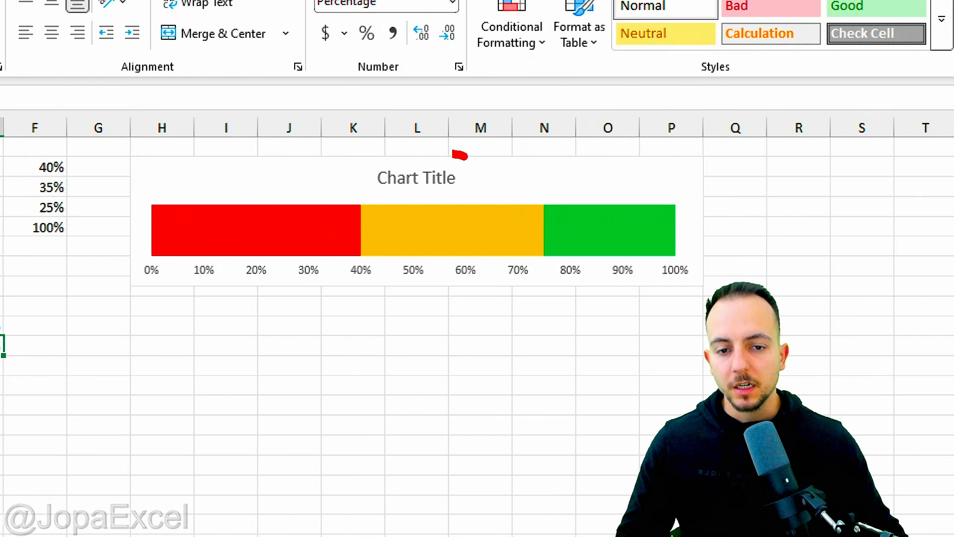
mouse_move(465, 156)
mouse_down()
mouse_move(569, 221)
mouse_move(373, 144)
mouse_up()
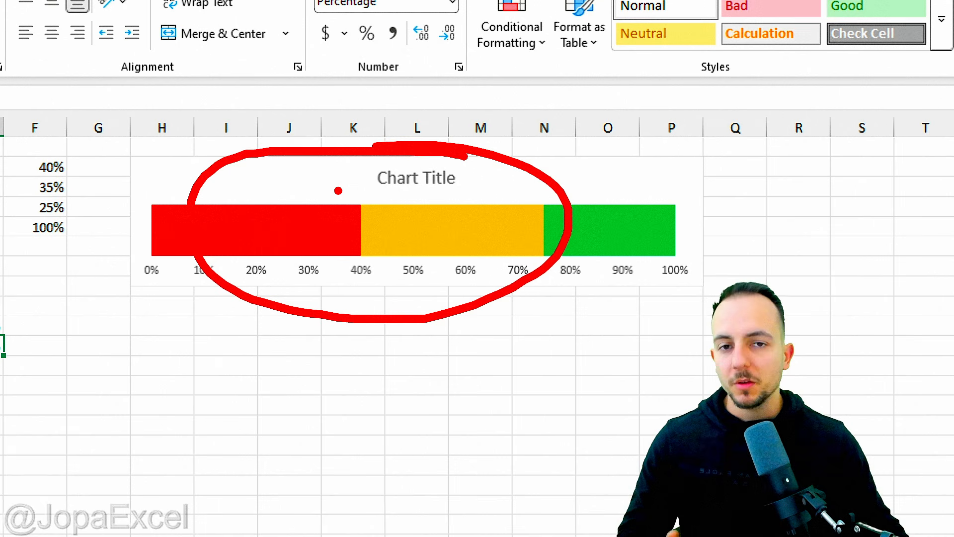
key(Escape)
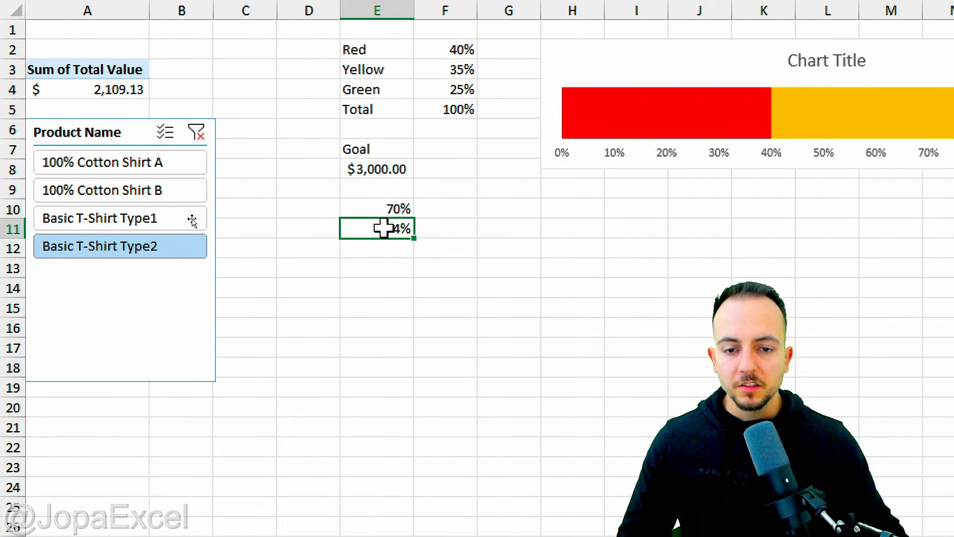
Step: Select E10:E11 and insert a 2-D clustered column chart from them
drag(385, 209, 392, 230)
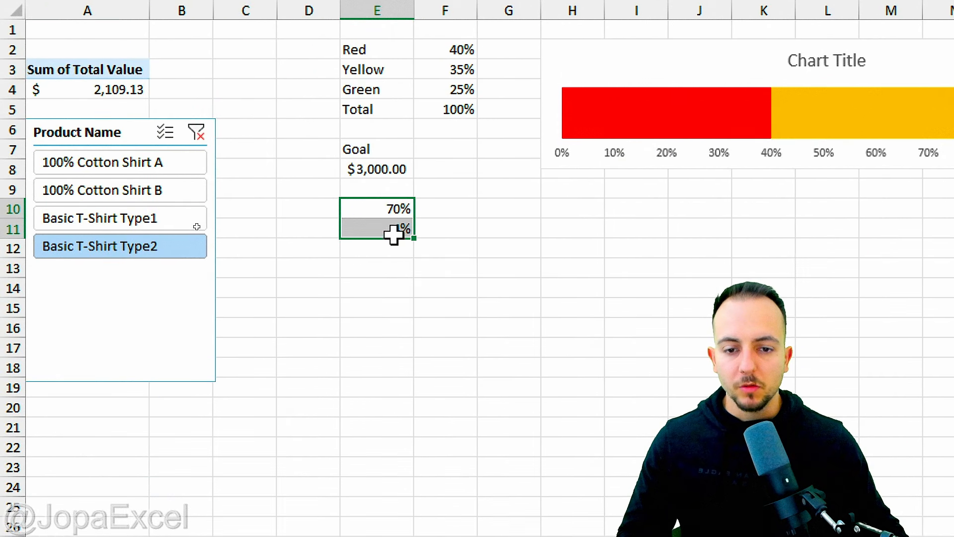
drag(532, 273, 428, 231)
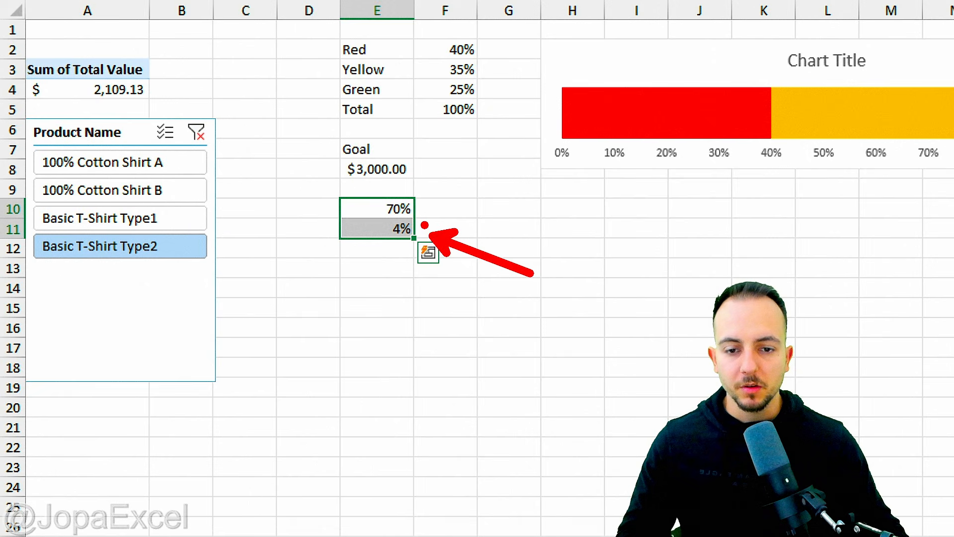
mouse_move(415, 188)
mouse_down()
mouse_move(385, 193)
mouse_move(416, 188)
mouse_up()
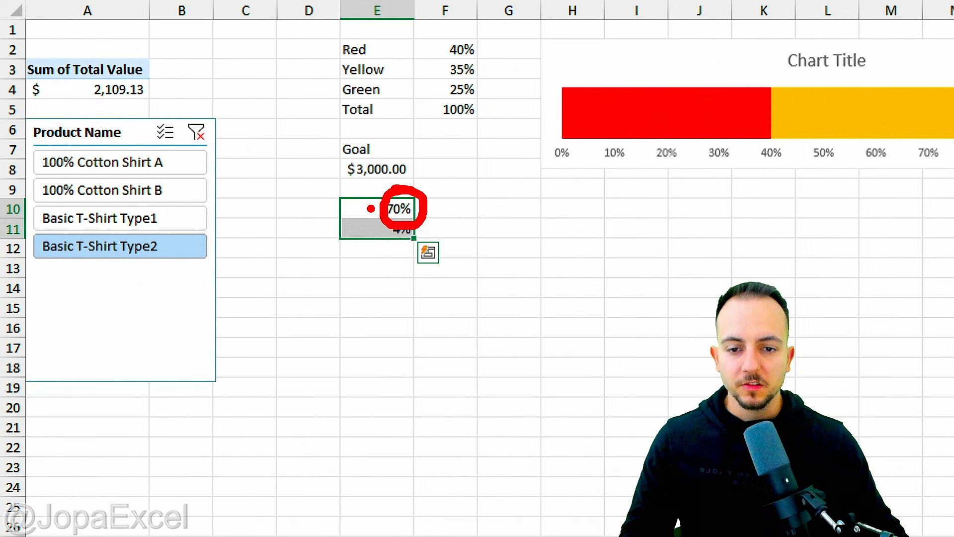
mouse_move(104, 52)
mouse_down()
mouse_move(149, 86)
mouse_move(148, 98)
mouse_move(327, 155)
mouse_up()
drag(399, 215, 422, 231)
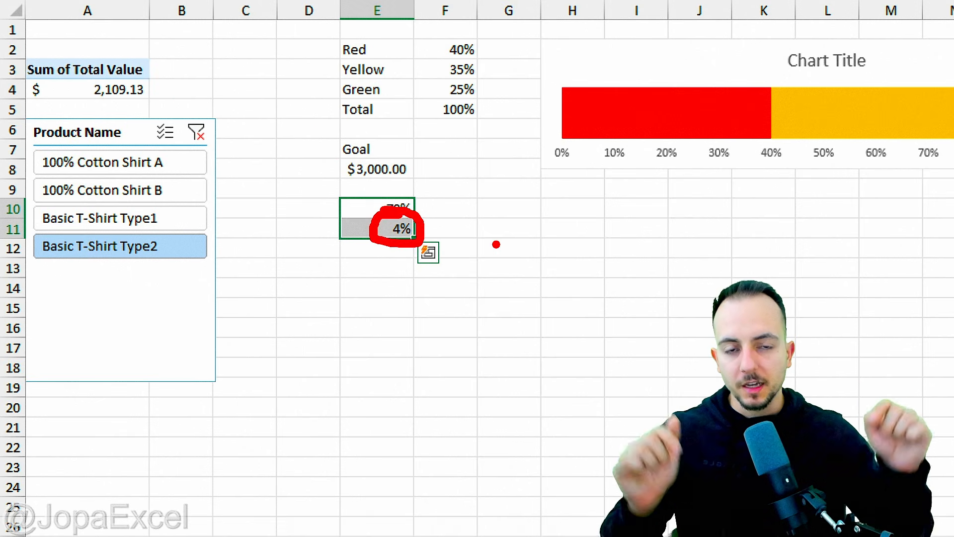
key(Escape)
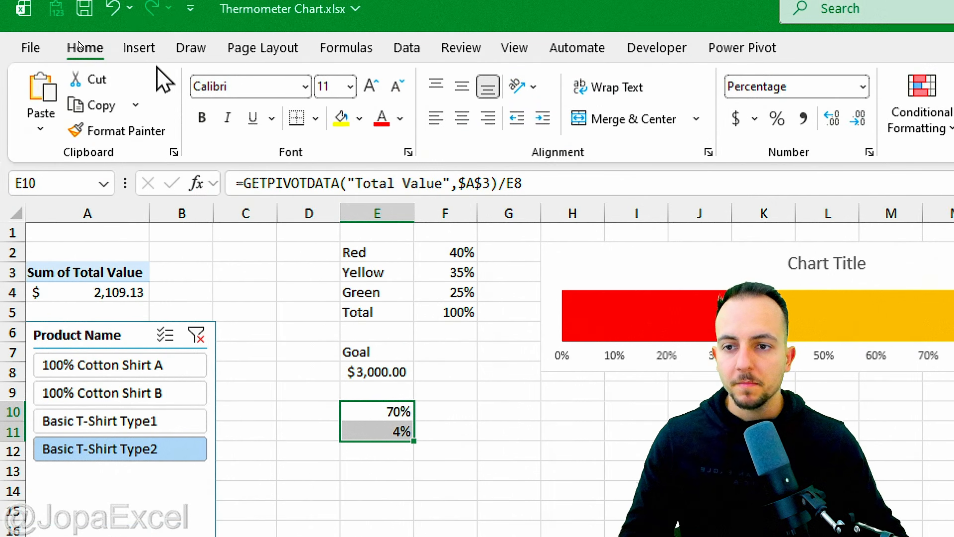
click(139, 48)
click(711, 90)
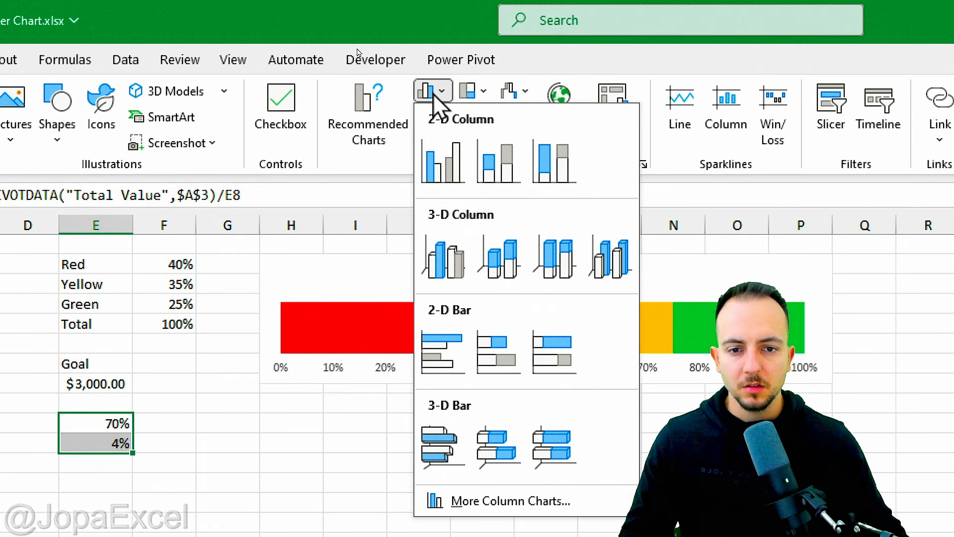
click(444, 161)
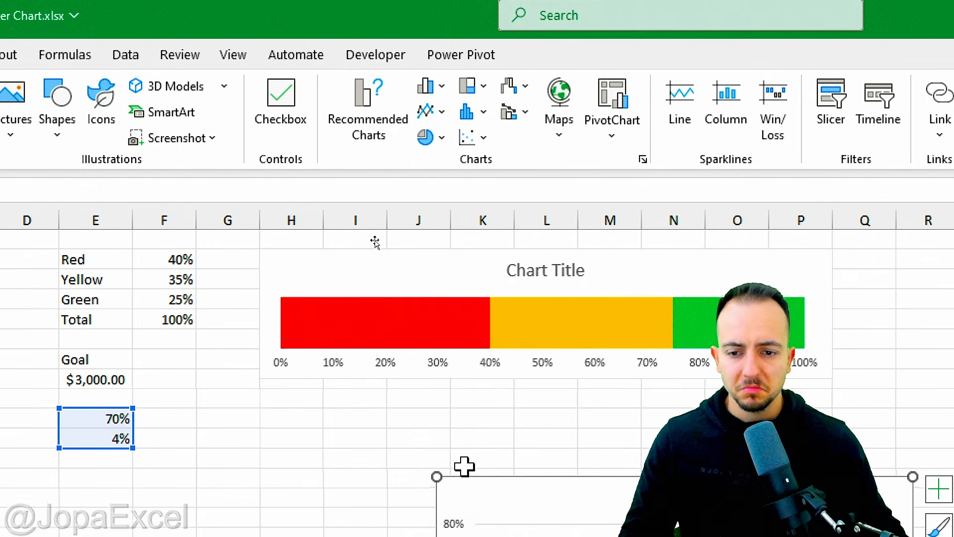
Step: Move the new chart up near column H and change its type to a stacked bar chart
drag(470, 482, 305, 240)
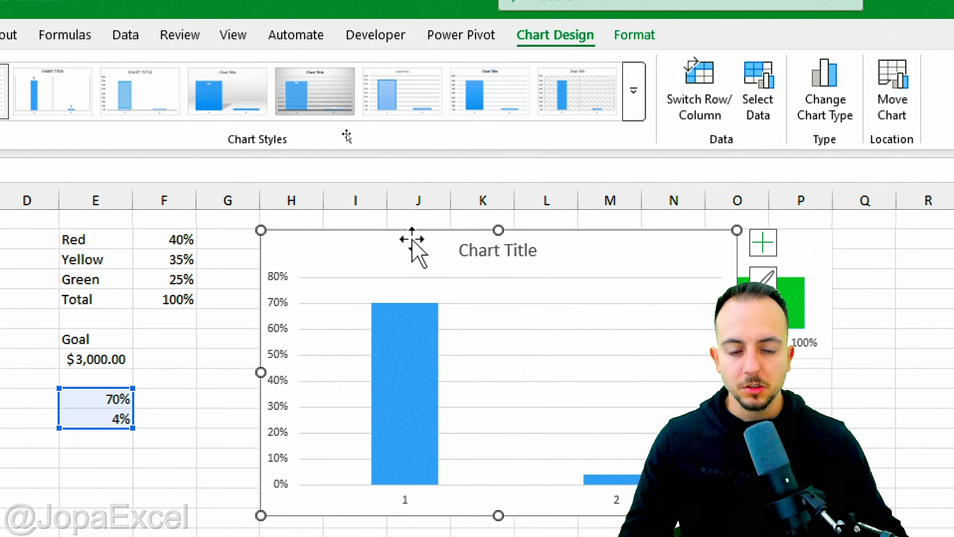
right_click(347, 251)
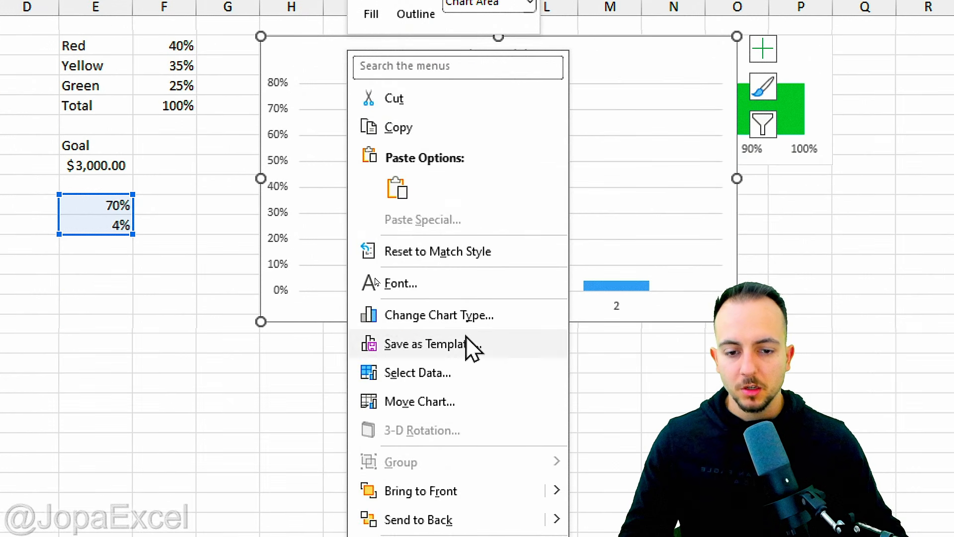
click(488, 317)
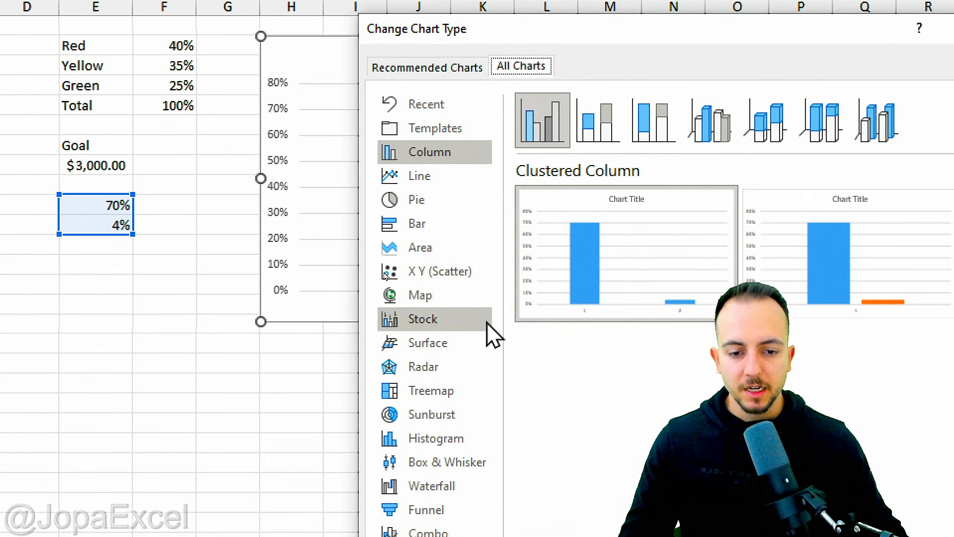
click(440, 230)
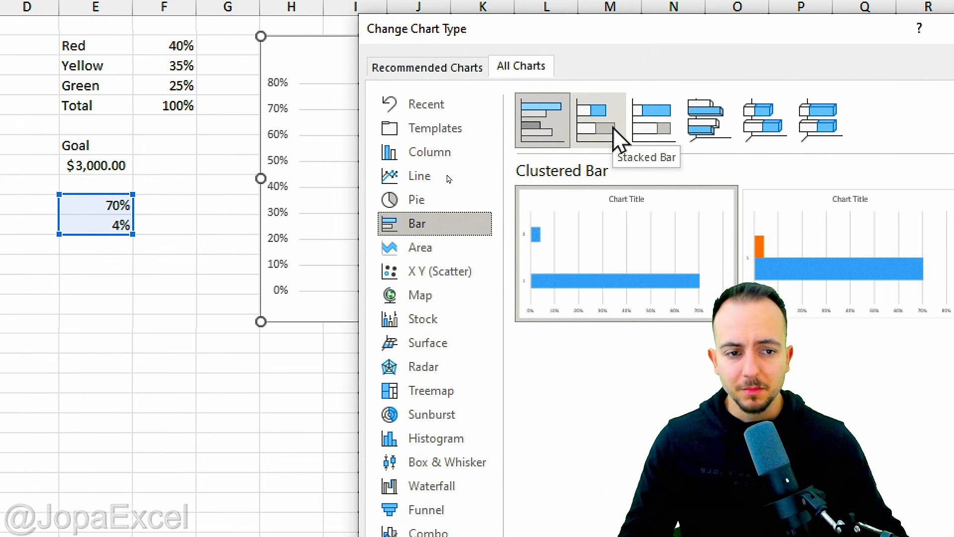
click(599, 121)
mouse_move(864, 256)
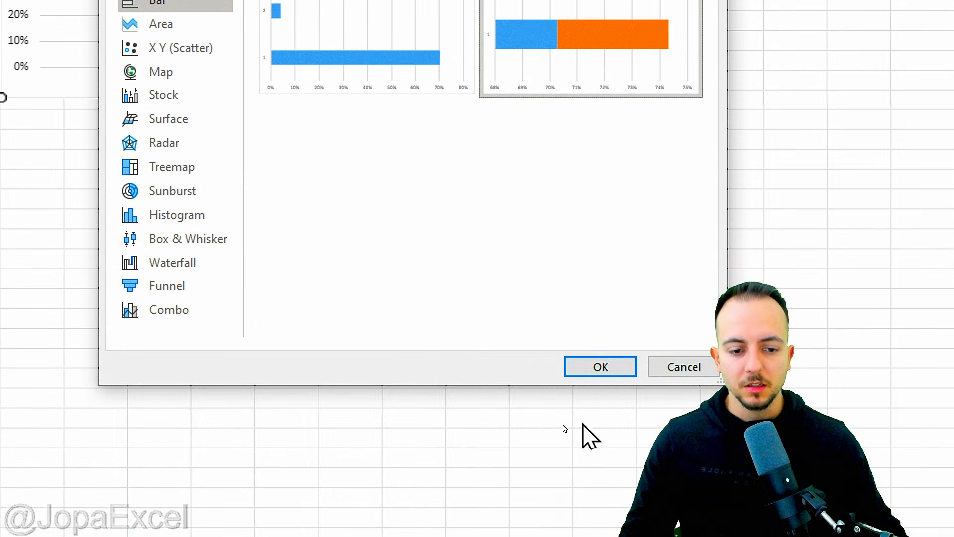
click(600, 366)
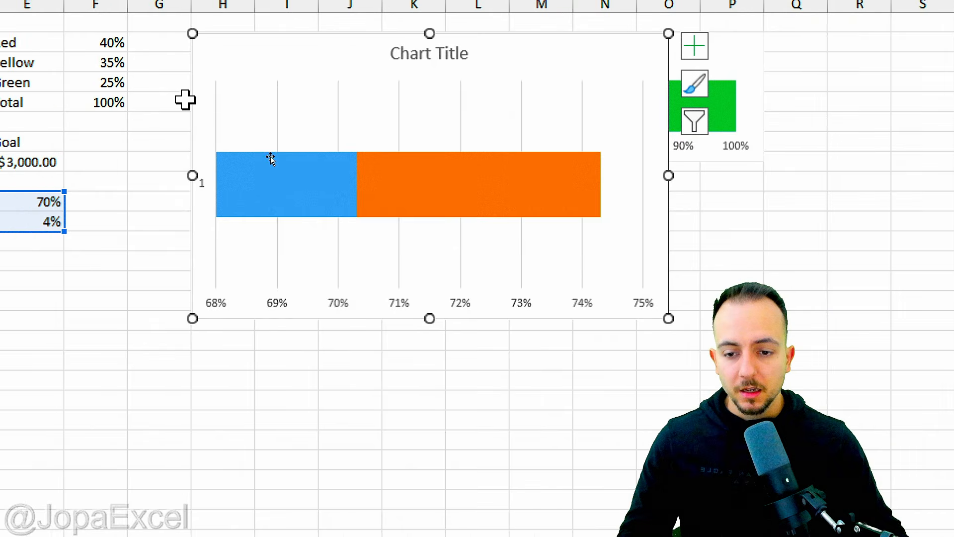
Step: Open the horizontal axis formatting options and set its minimum bound to 0
key(ctrl+2)
drag(263, 310, 719, 348)
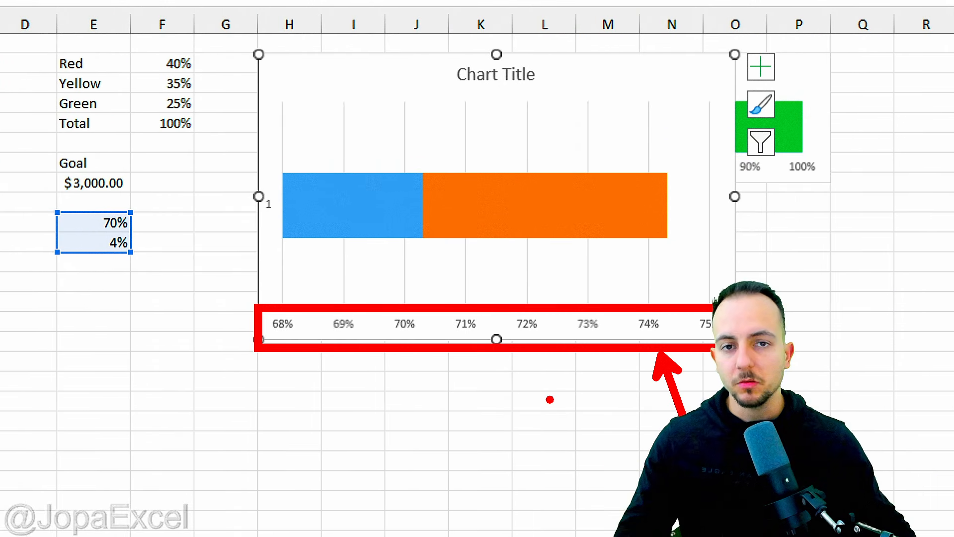
key(Escape)
right_click(348, 326)
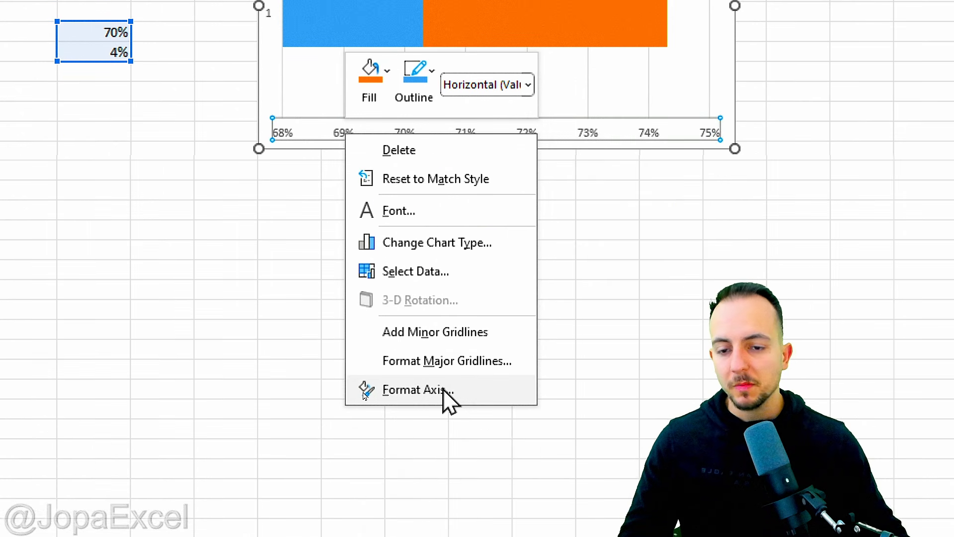
click(447, 392)
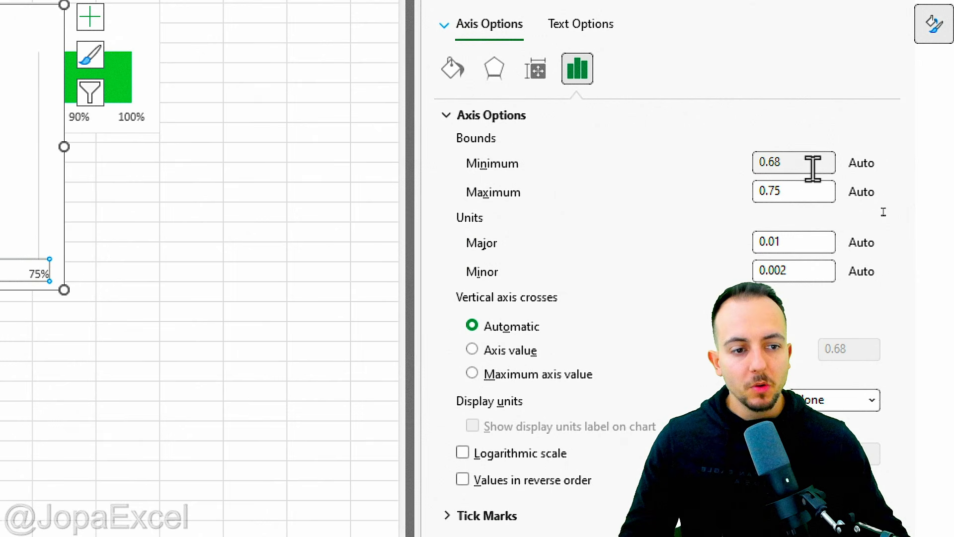
double_click(813, 169)
text(0)
key(Return)
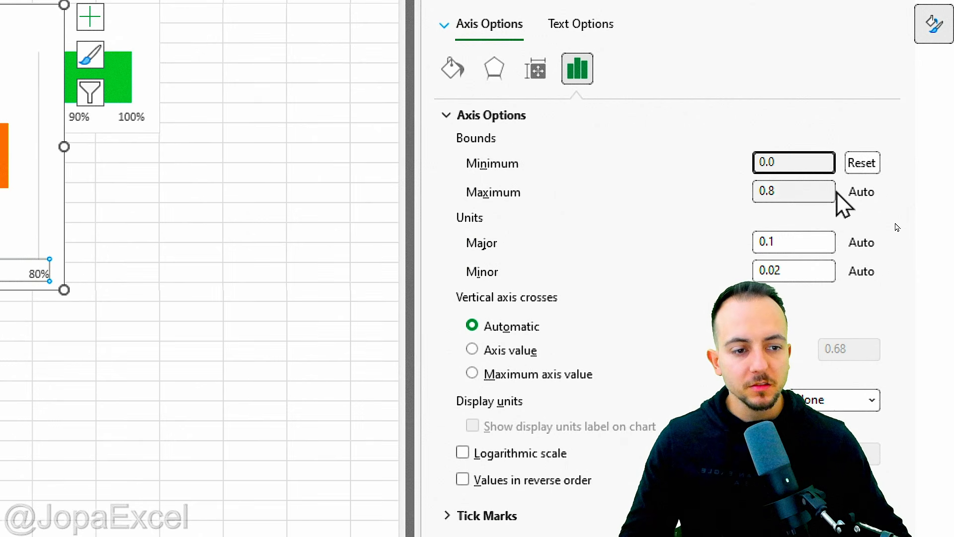
Step: Set the horizontal axis maximum bound to 1 and close the Format Axis pane
drag(837, 193, 679, 194)
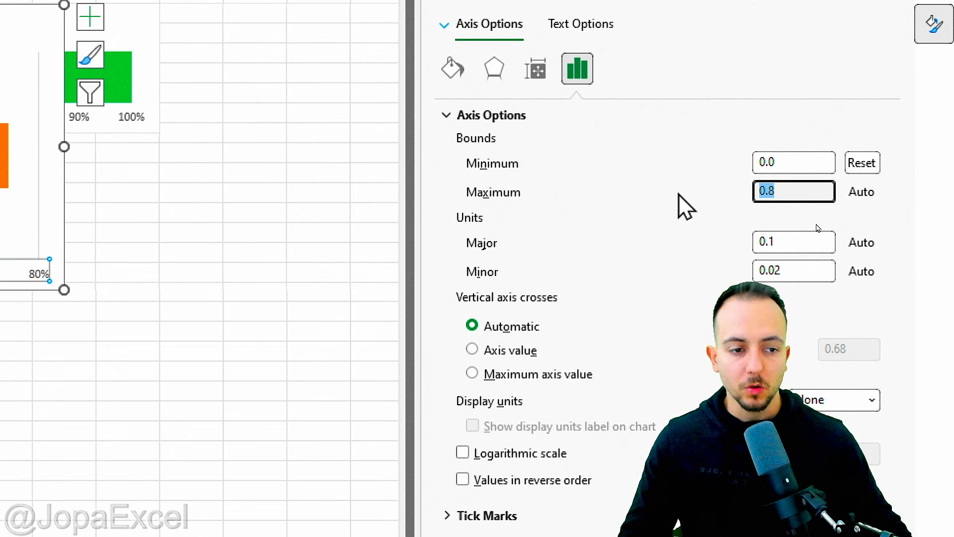
text(1)
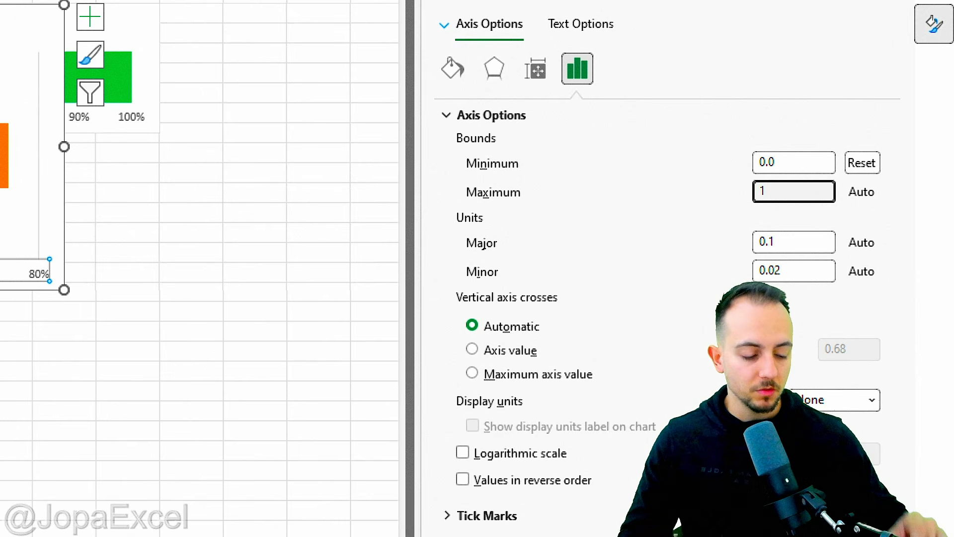
key(Return)
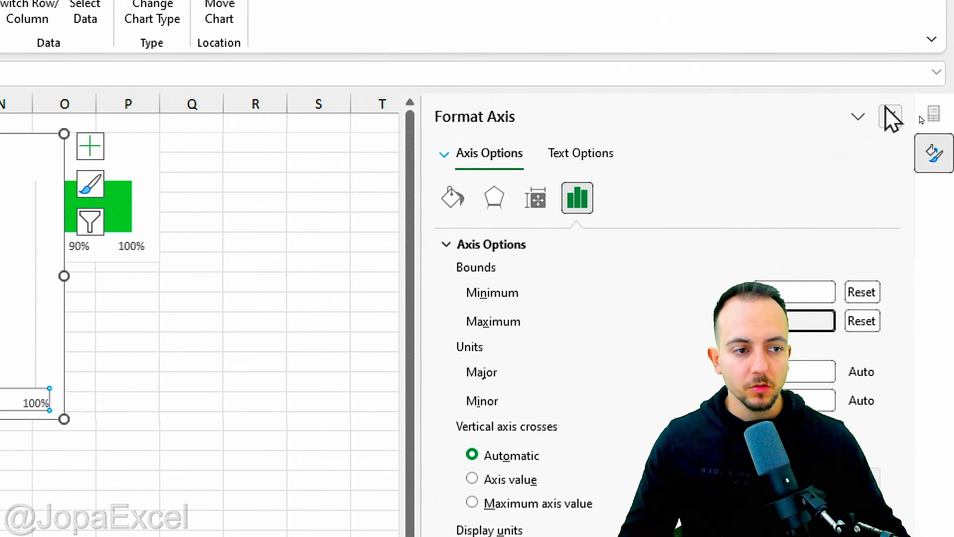
click(892, 119)
key(Escape)
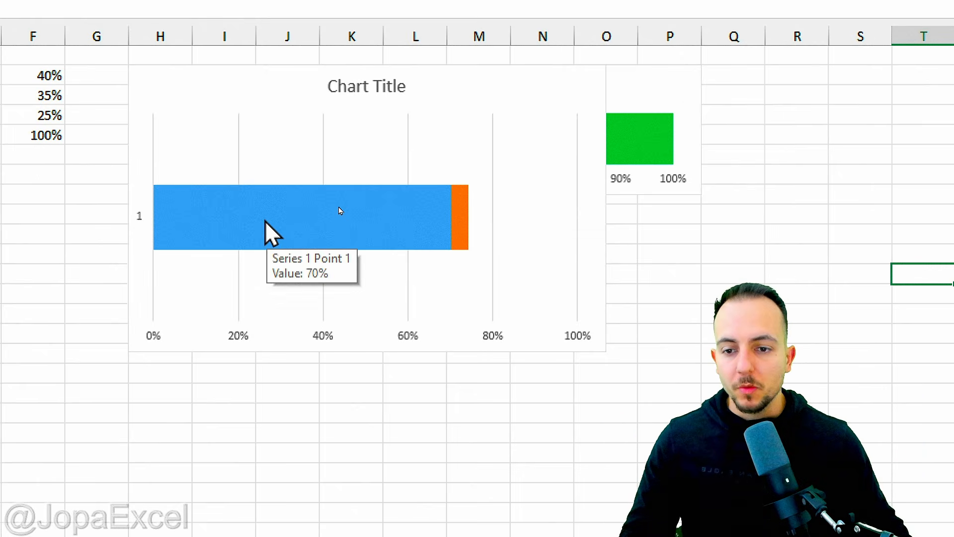
Step: Delete the new chart's horizontal axis and its gridlines
click(278, 221)
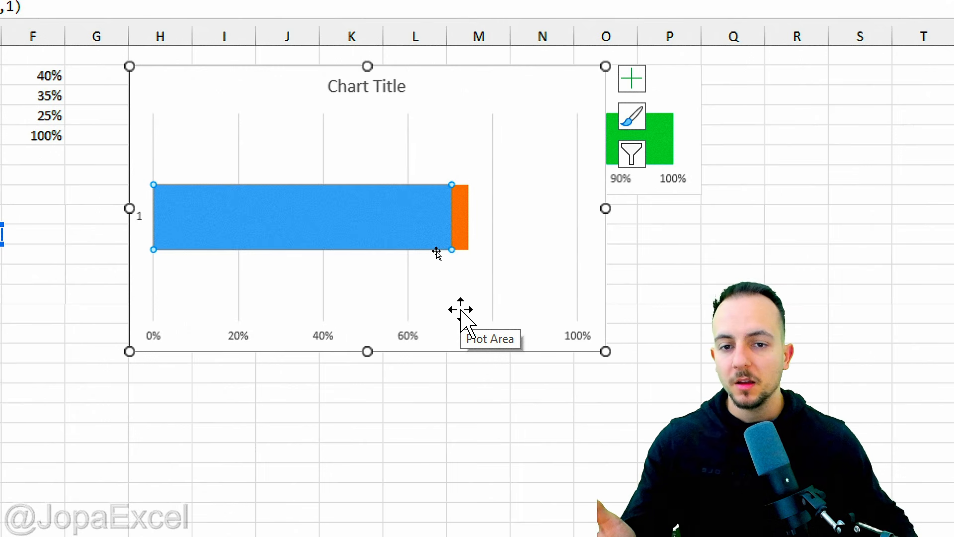
click(412, 338)
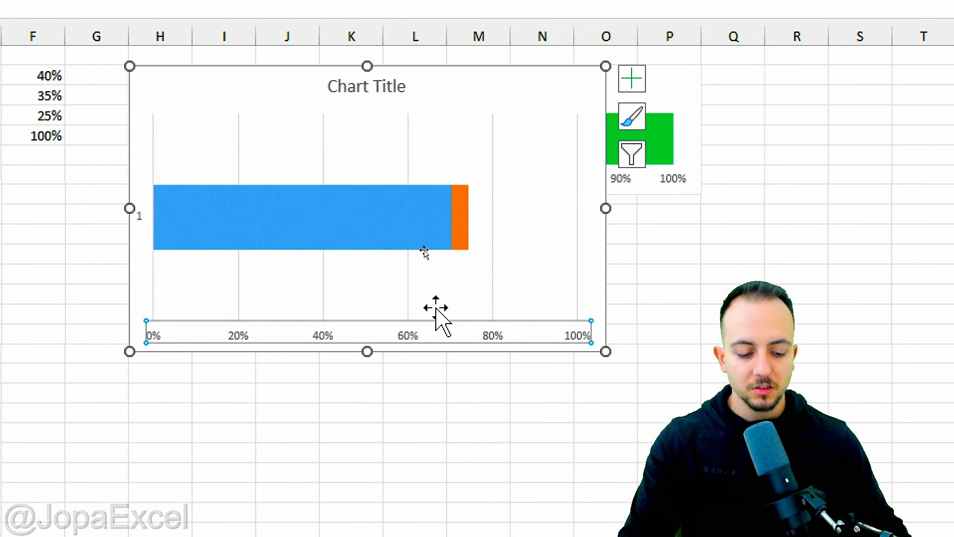
key(Delete)
click(328, 297)
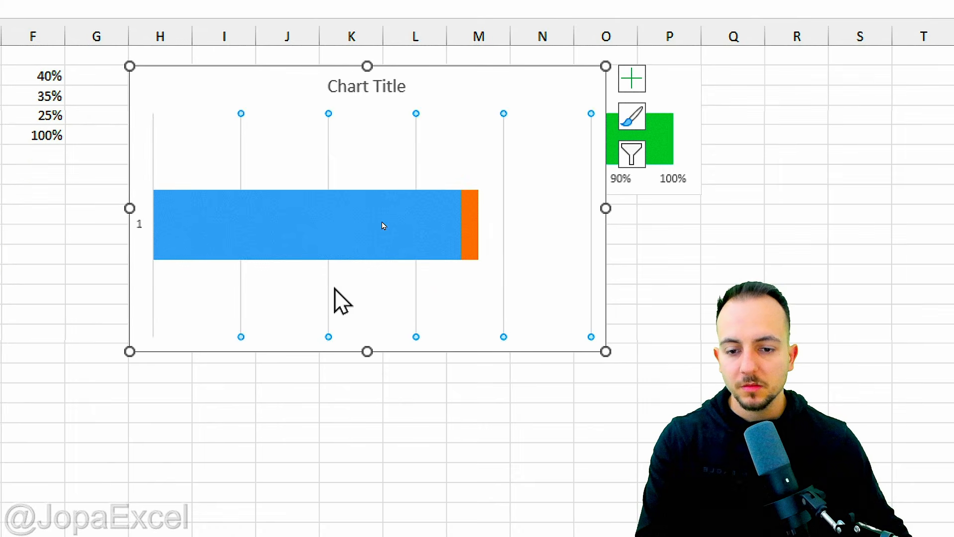
key(Delete)
Step: Delete the new chart's title and its vertical axis labels
click(378, 86)
key(Delete)
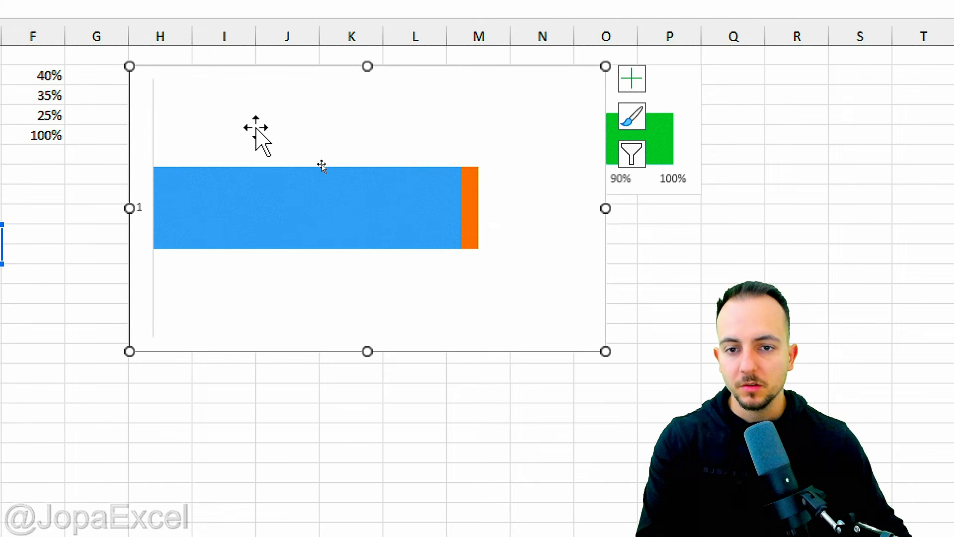
click(148, 211)
key(Delete)
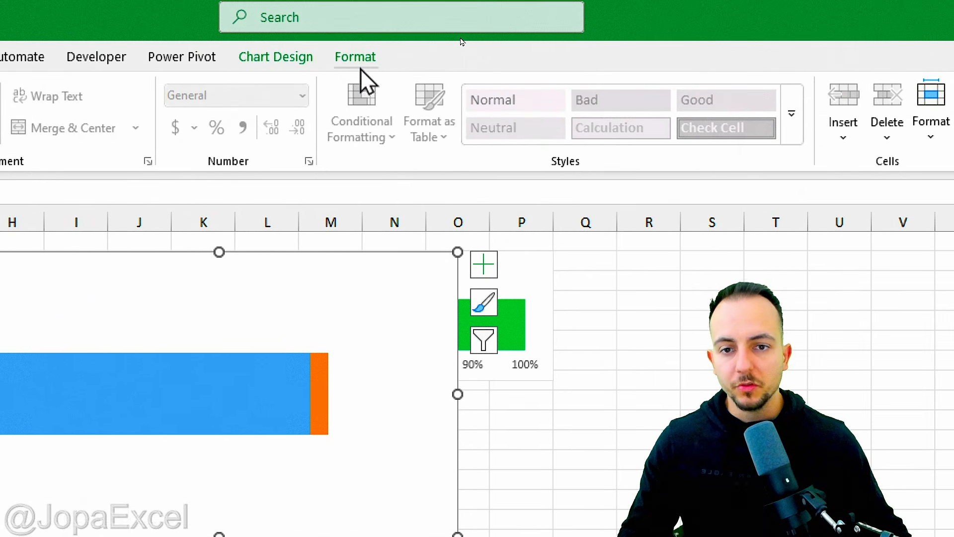
Step: Set the new chart area to no outline and no fill
click(355, 58)
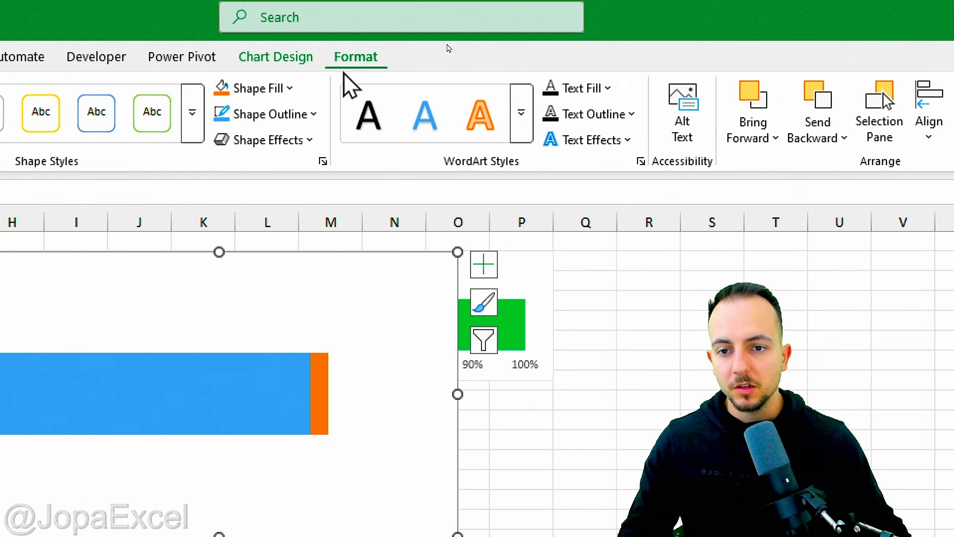
click(312, 114)
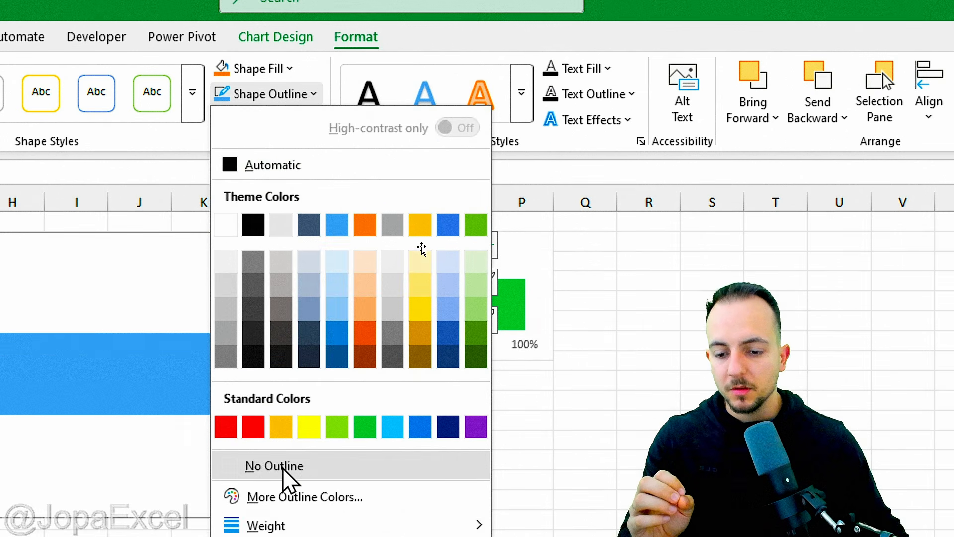
click(274, 466)
click(276, 70)
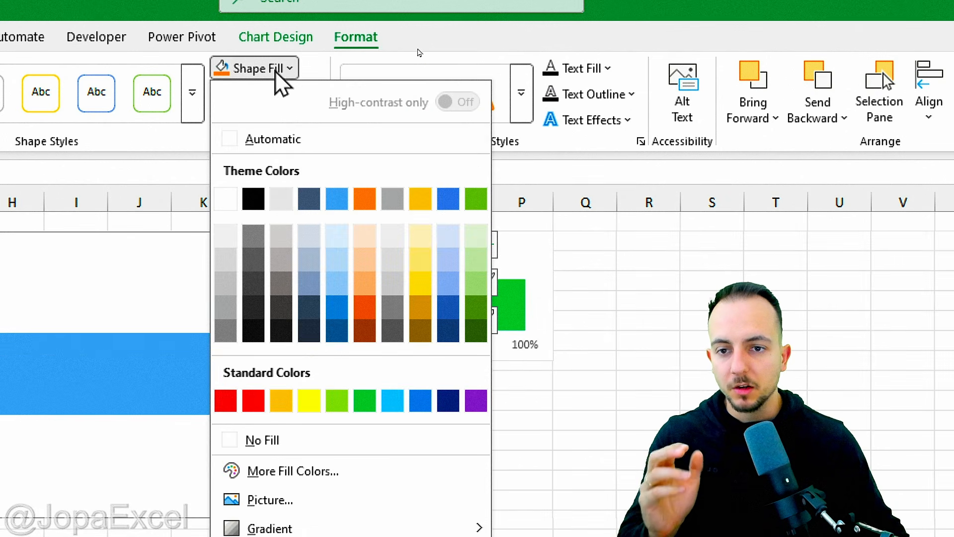
click(300, 439)
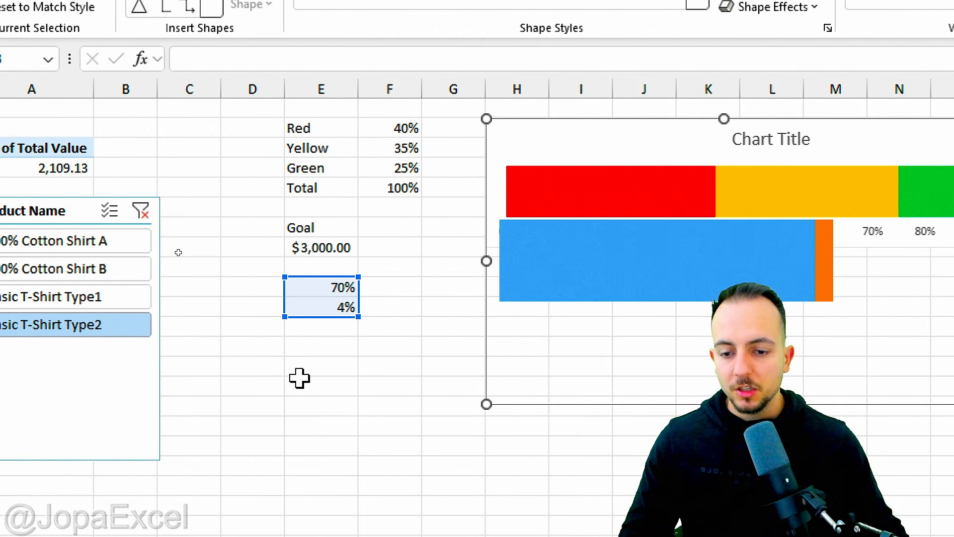
Step: Draw a small downward-pointing isosceles triangle on the sheet and give it a black shape style
click(264, 372)
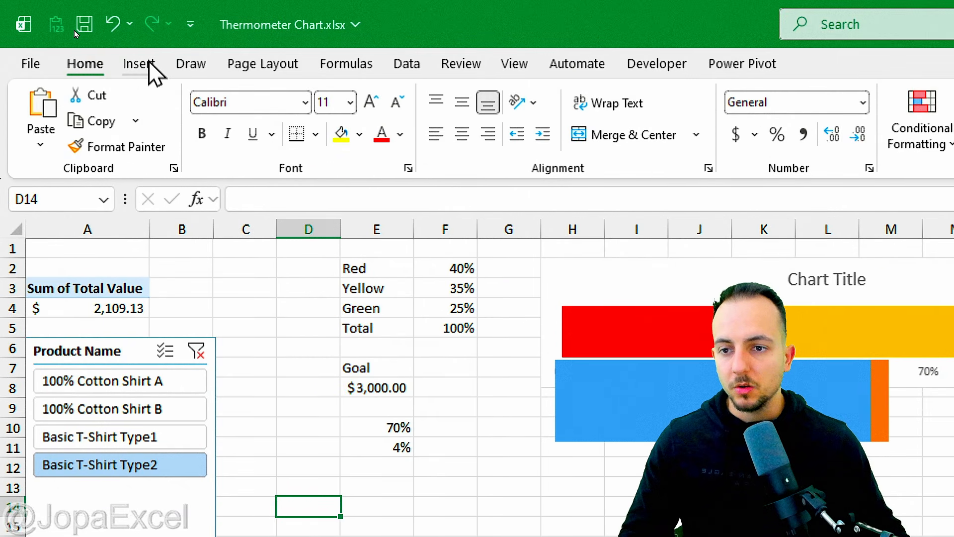
click(140, 63)
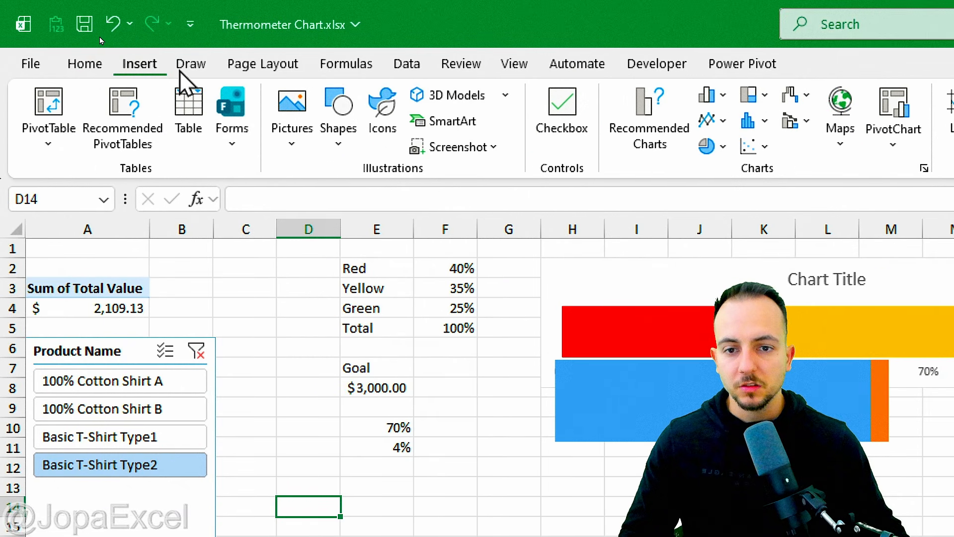
click(338, 119)
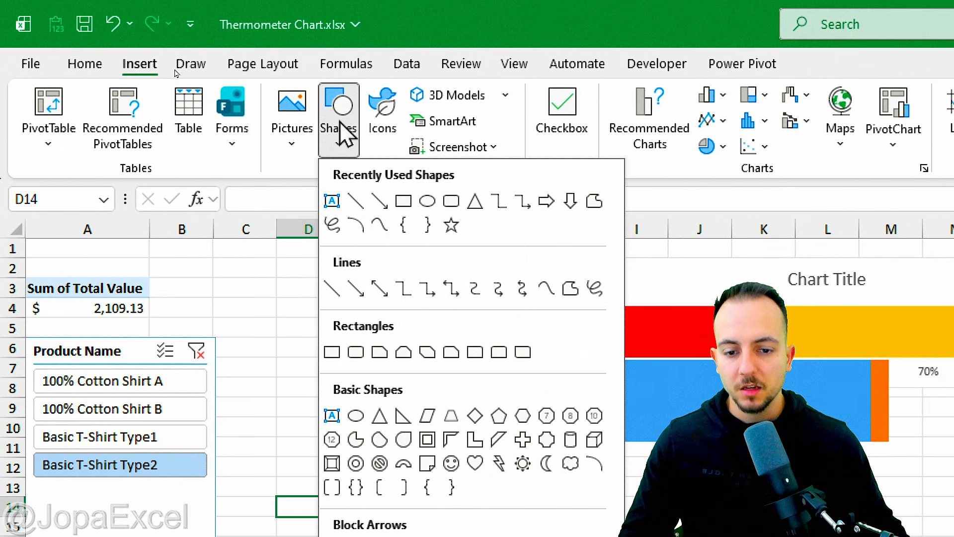
click(380, 415)
mouse_move(314, 338)
mouse_down()
mouse_move(365, 391)
mouse_move(373, 298)
mouse_move(364, 277)
mouse_up()
mouse_move(336, 243)
mouse_down()
mouse_move(366, 267)
mouse_move(385, 347)
mouse_move(323, 400)
mouse_up()
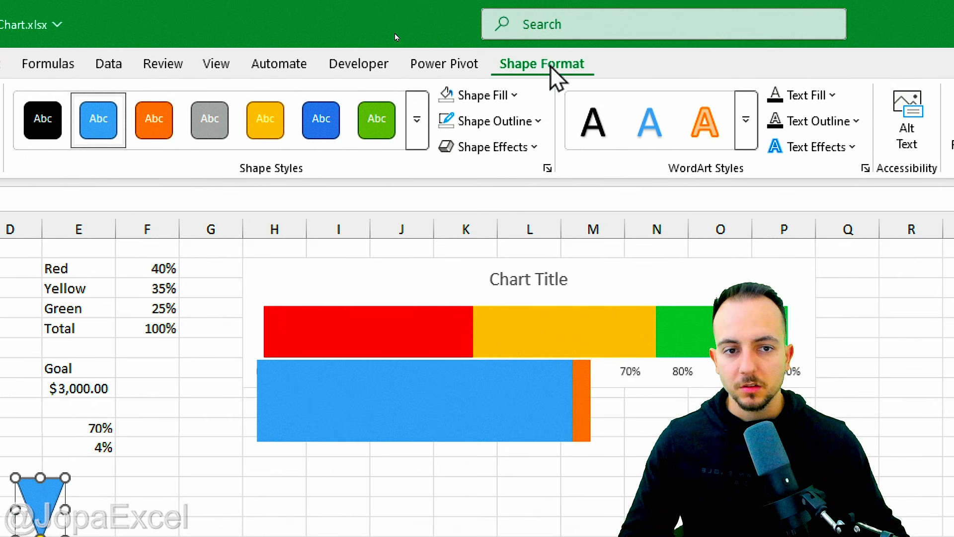
click(39, 130)
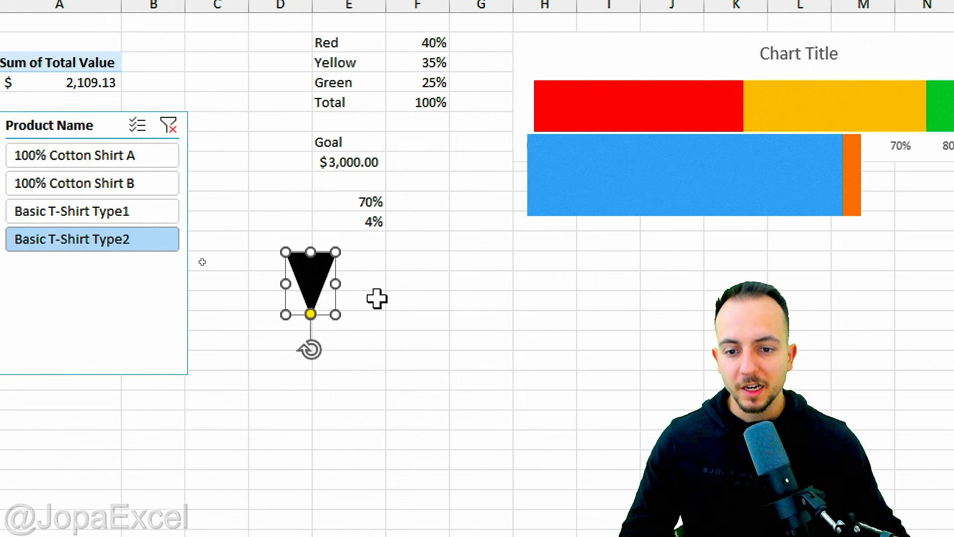
Step: Copy the triangle and paste it into the orange 4% series bar of the overlay chart
text(tCTRL C)
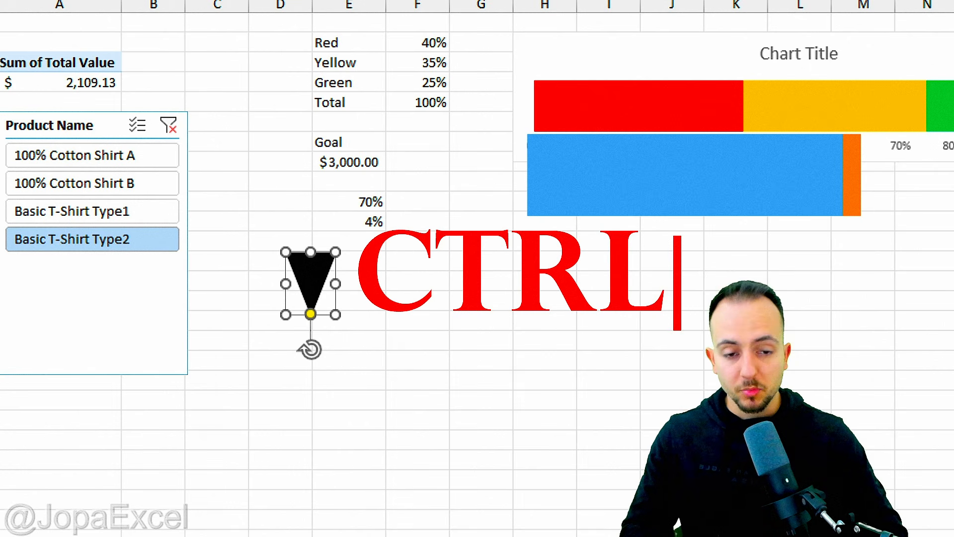
key(Return)
text(CTRL V)
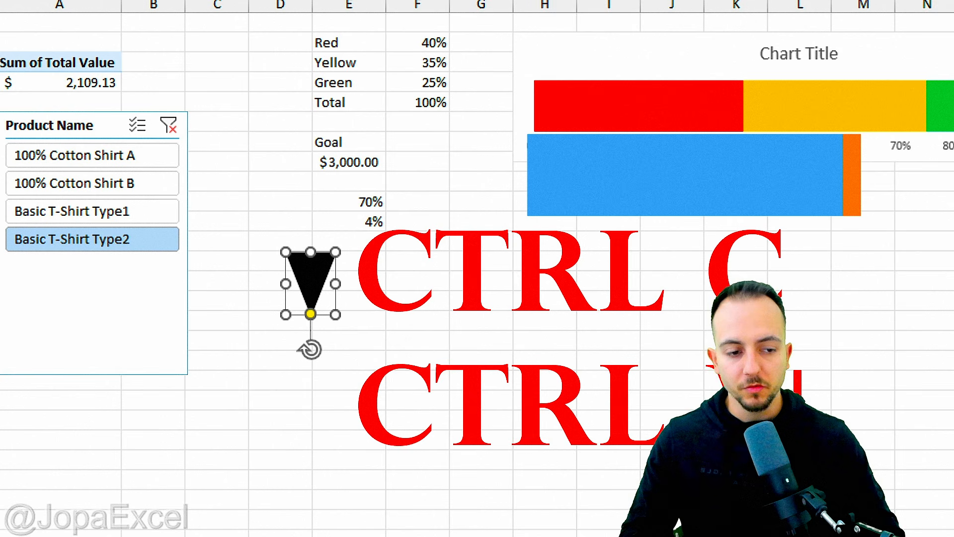
key(Escape)
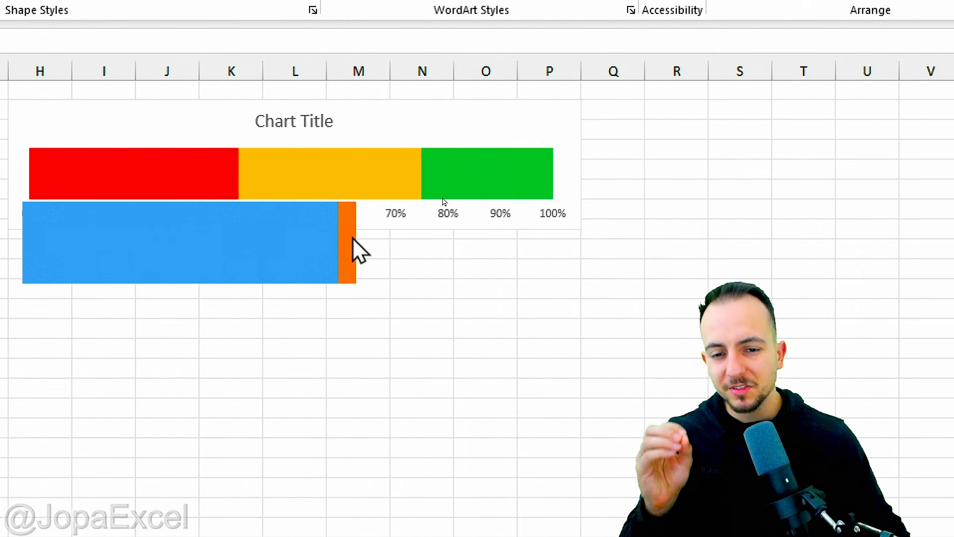
click(352, 238)
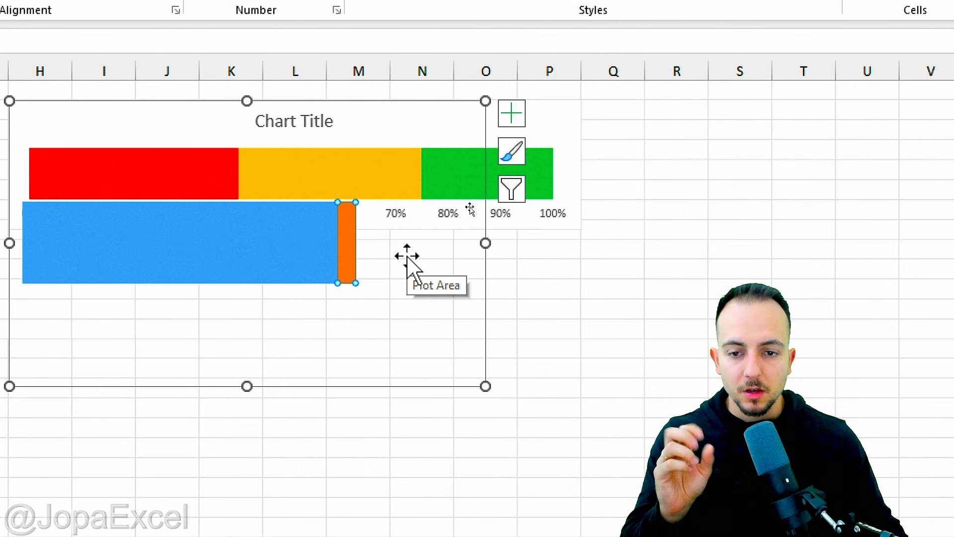
key(ctrl+v)
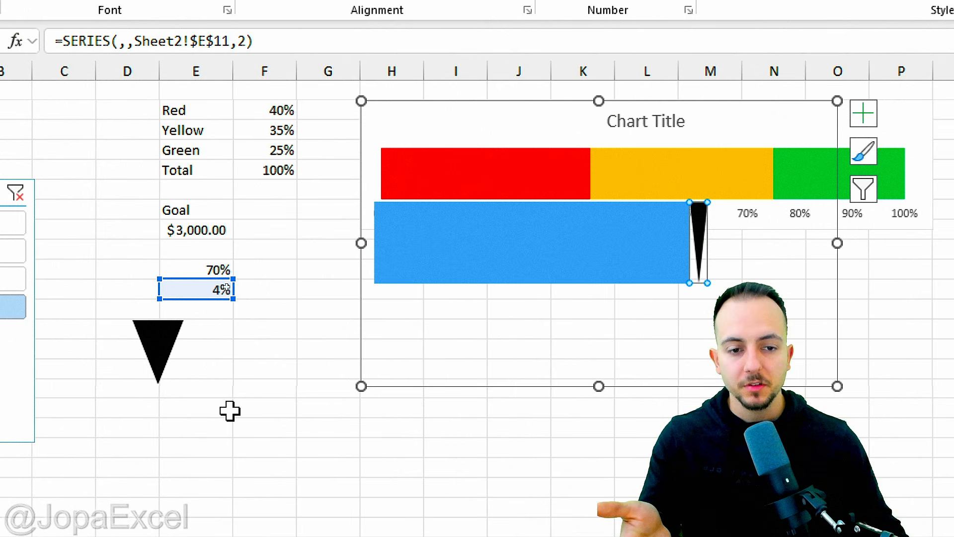
Step: Add Inside End data labels to the blue percentage bar
click(598, 253)
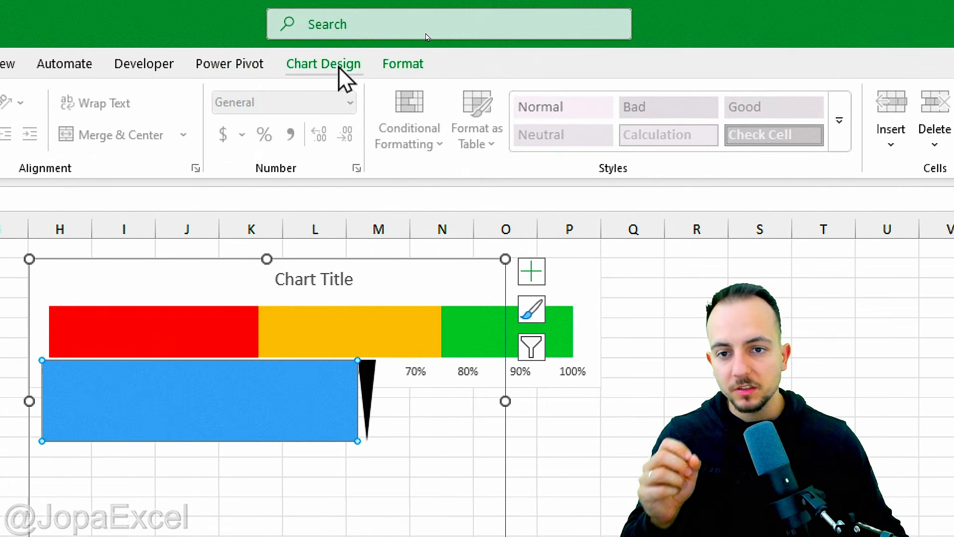
click(339, 67)
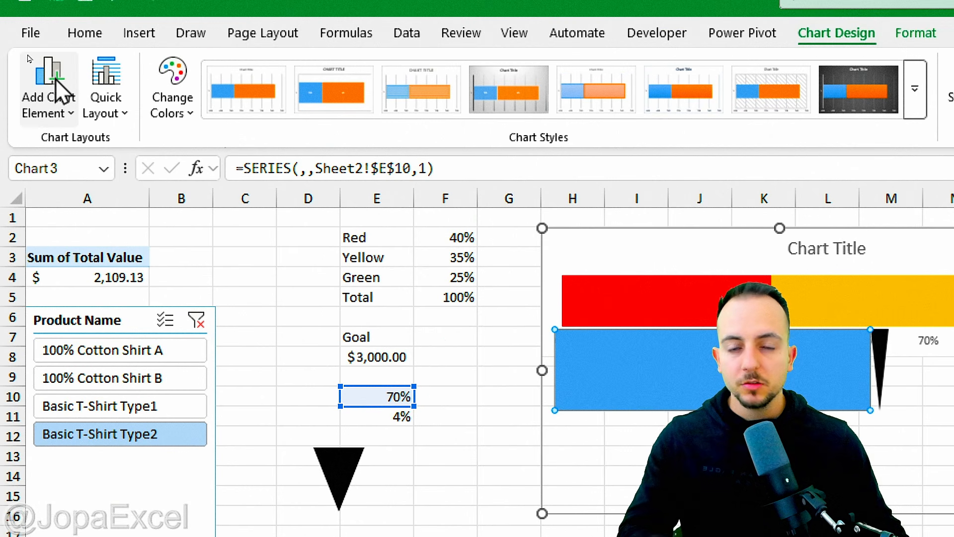
click(57, 84)
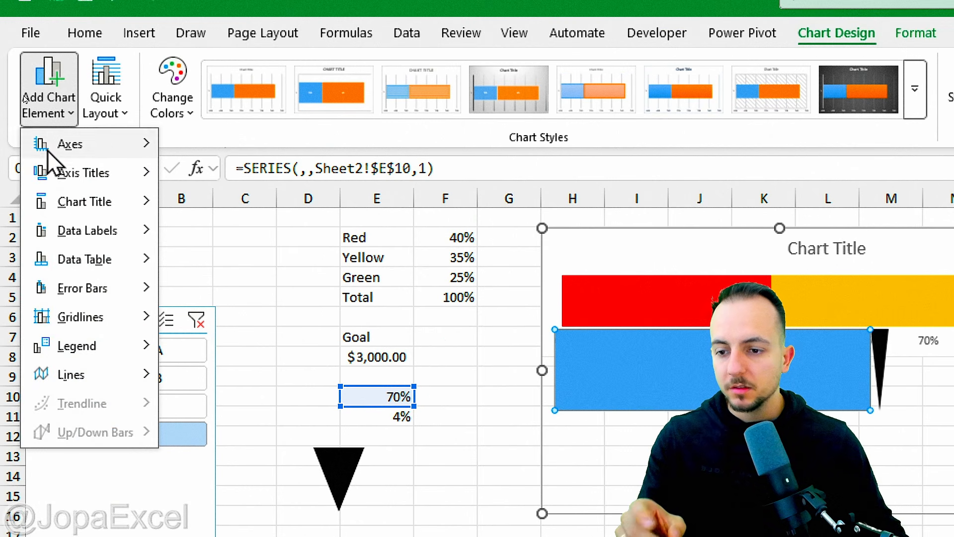
mouse_move(119, 242)
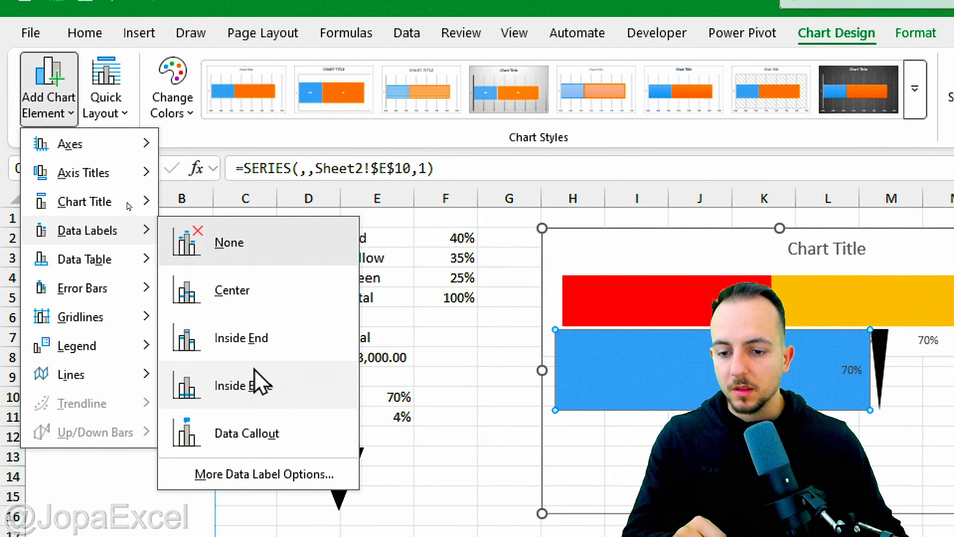
click(271, 348)
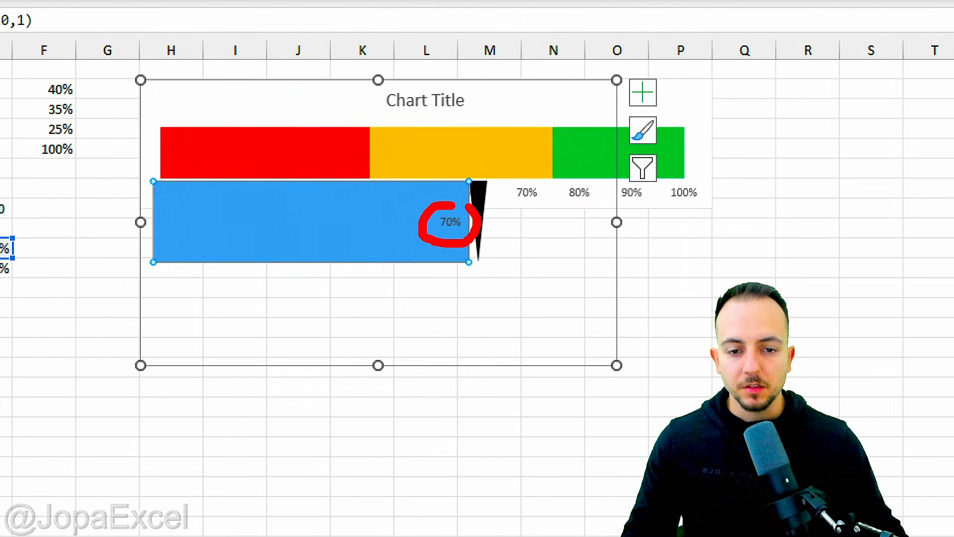
drag(480, 243, 553, 294)
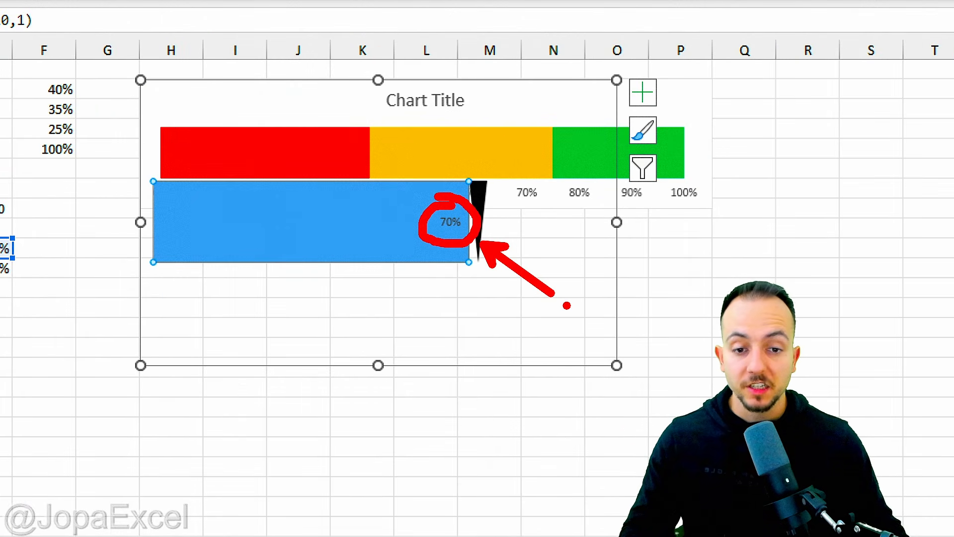
key(Escape)
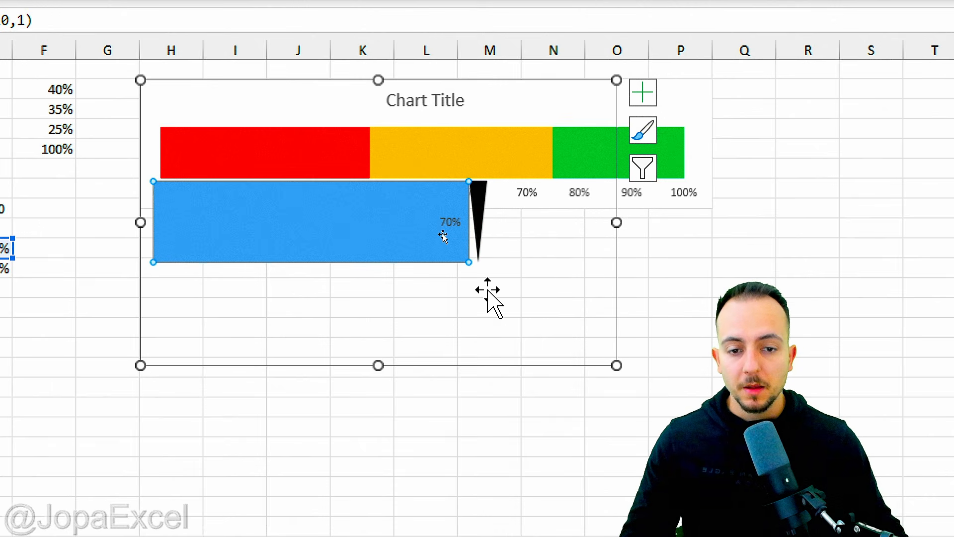
Step: Set the blue percentage bar's fill to no fill
mouse_move(303, 231)
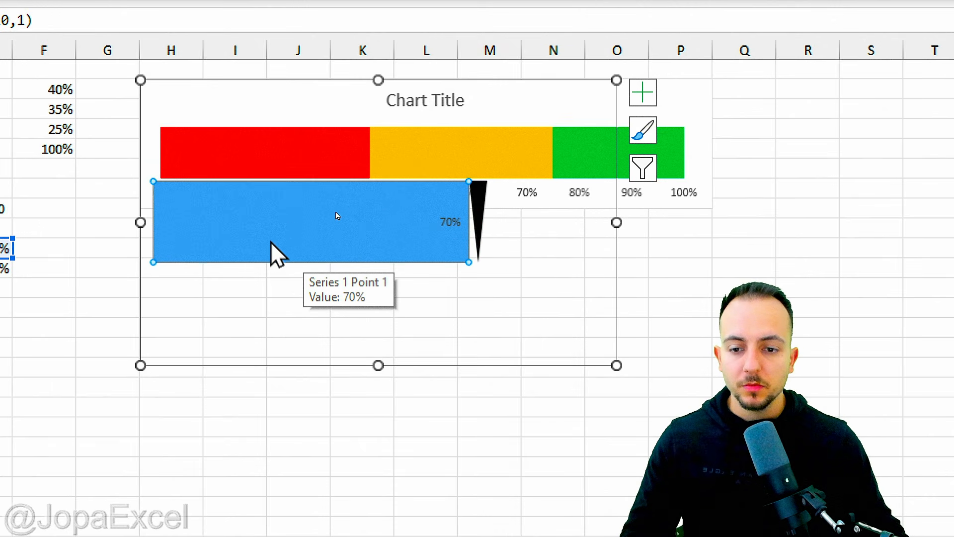
right_click(283, 255)
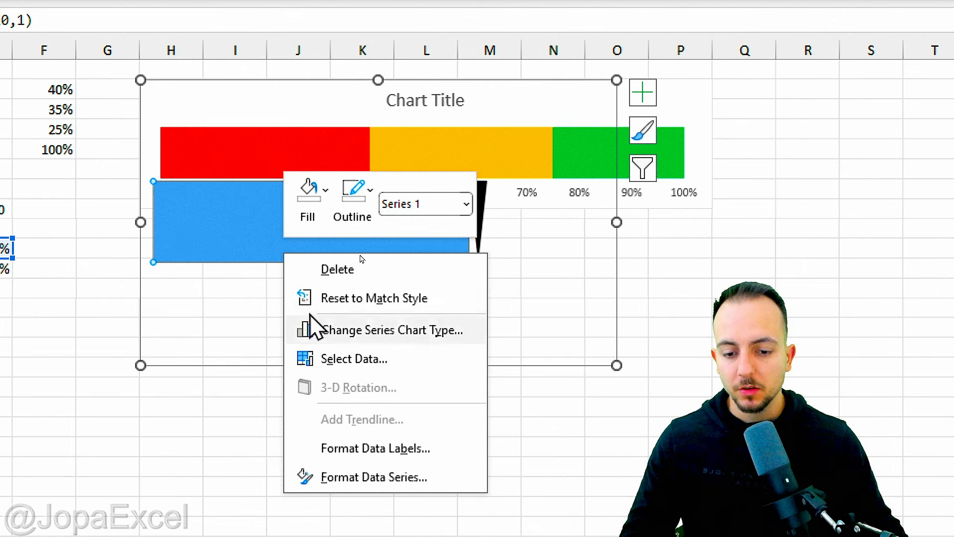
click(374, 467)
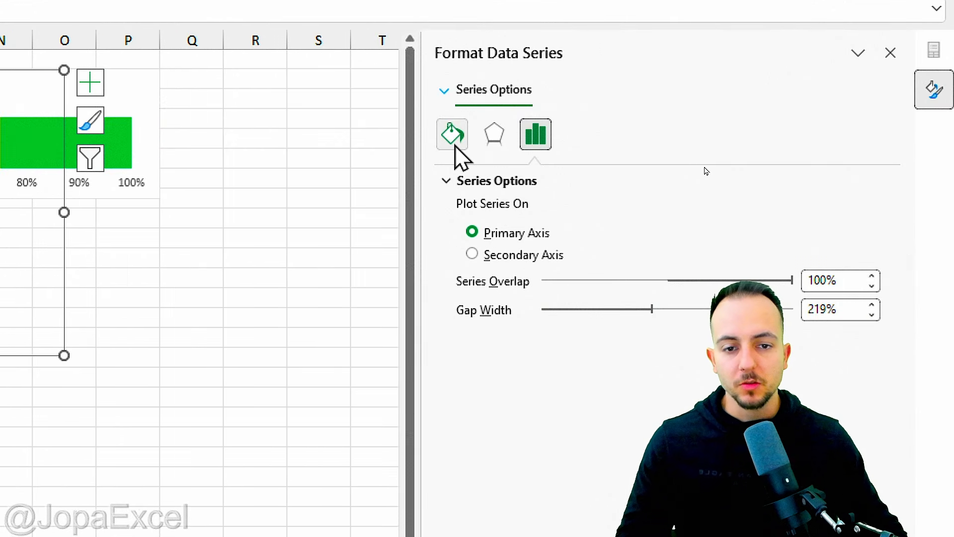
click(455, 148)
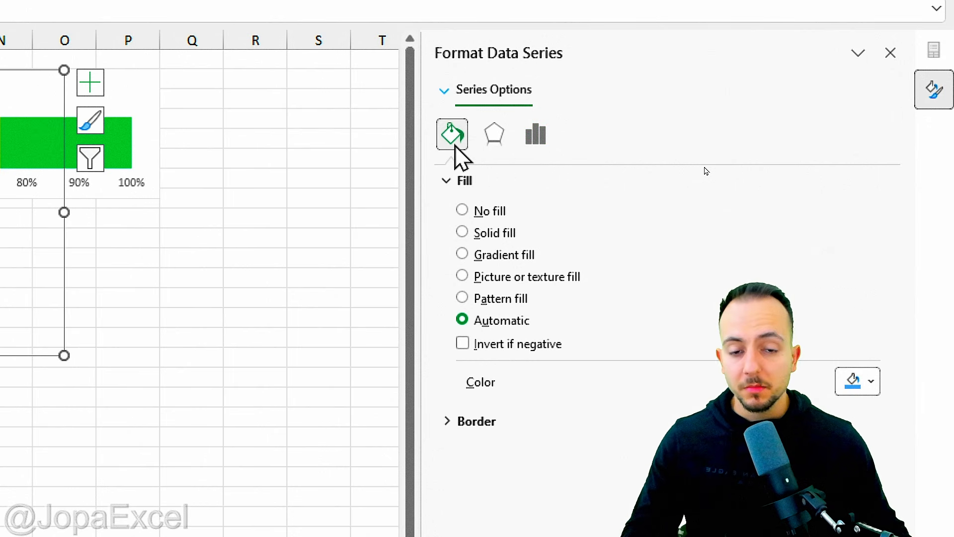
click(464, 211)
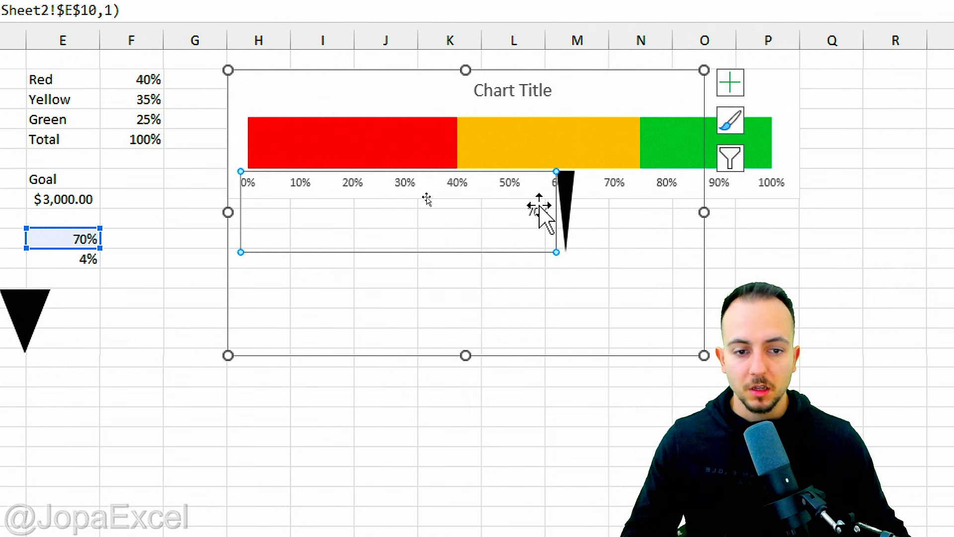
Step: Set the 70% data label's font size to 18 and make it bold
click(538, 210)
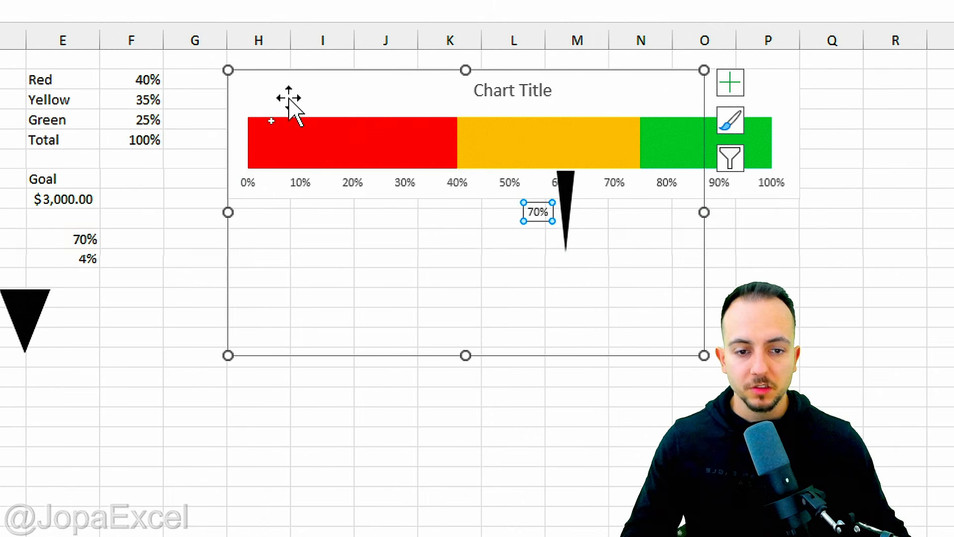
click(66, 64)
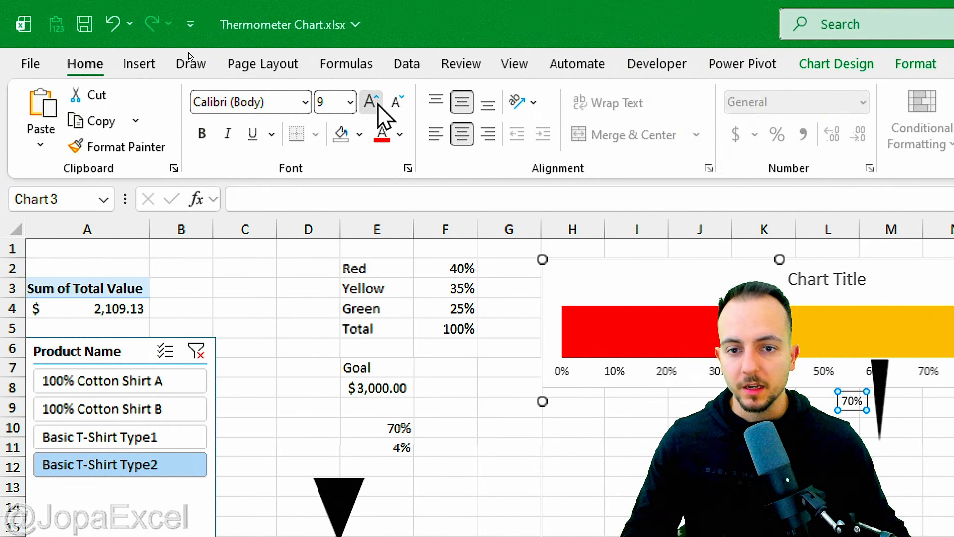
click(348, 102)
click(347, 102)
click(347, 102)
click(347, 102)
click(348, 102)
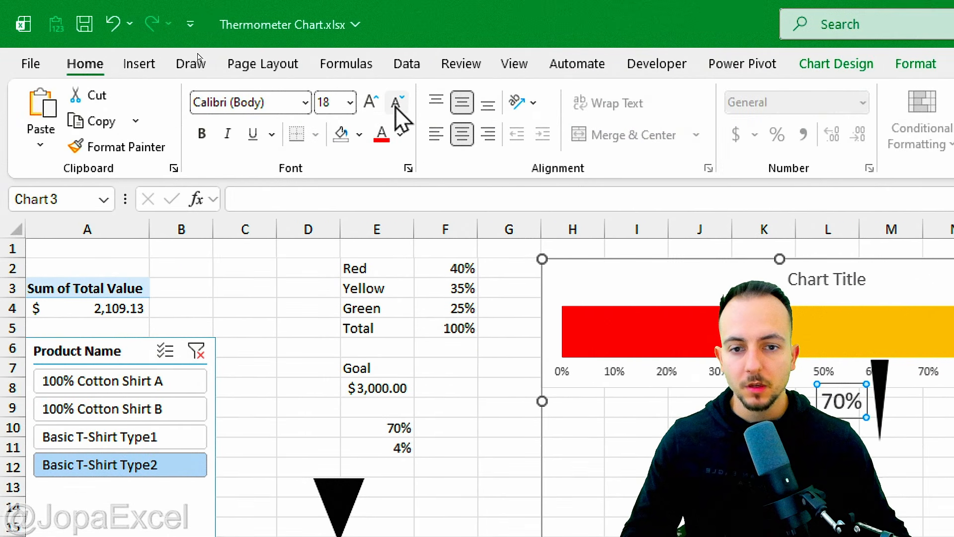
click(201, 134)
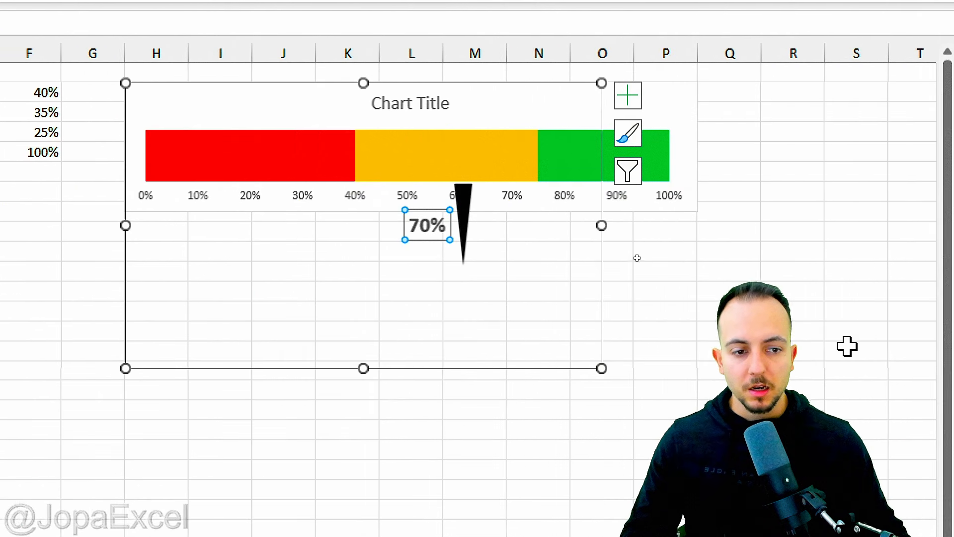
Step: Widen the overlay chart's plot area to match the color scale and reduce its height
click(706, 330)
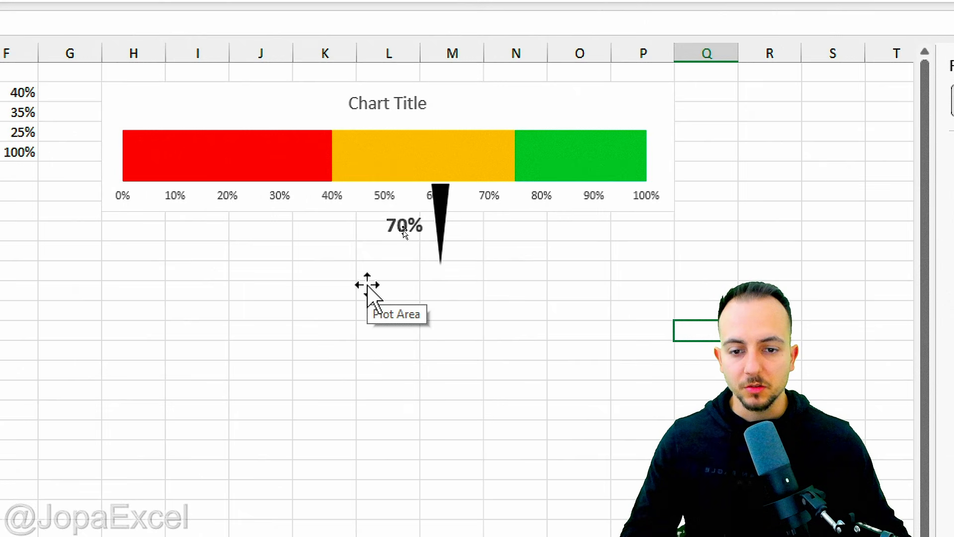
click(370, 300)
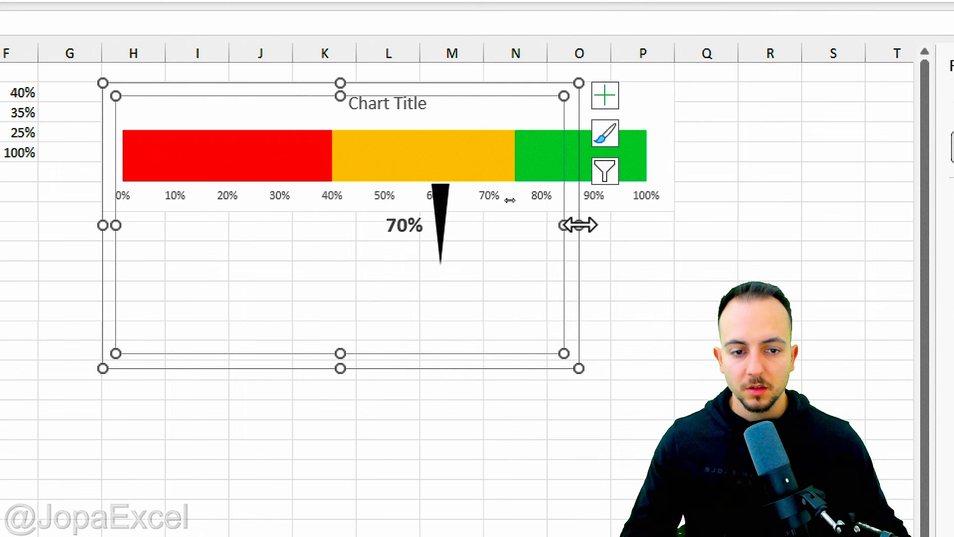
drag(580, 226, 674, 226)
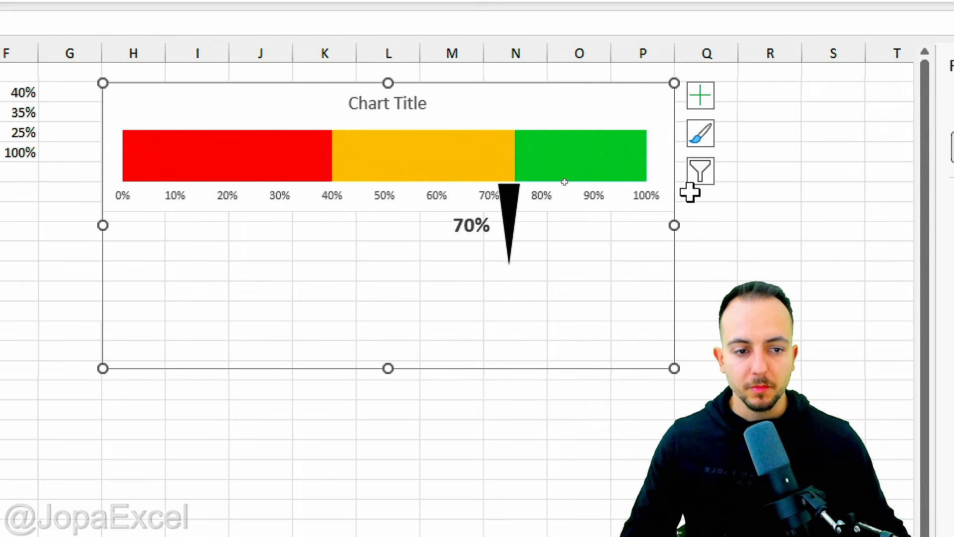
drag(675, 89, 664, 203)
drag(100, 81, 95, 204)
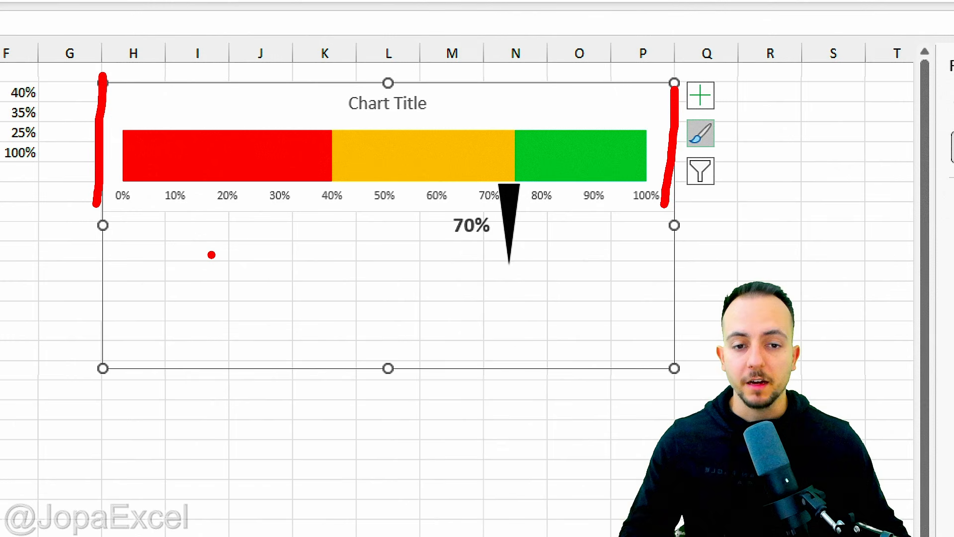
key(Escape)
mouse_move(389, 367)
mouse_down()
mouse_move(427, 199)
mouse_move(417, 188)
mouse_up()
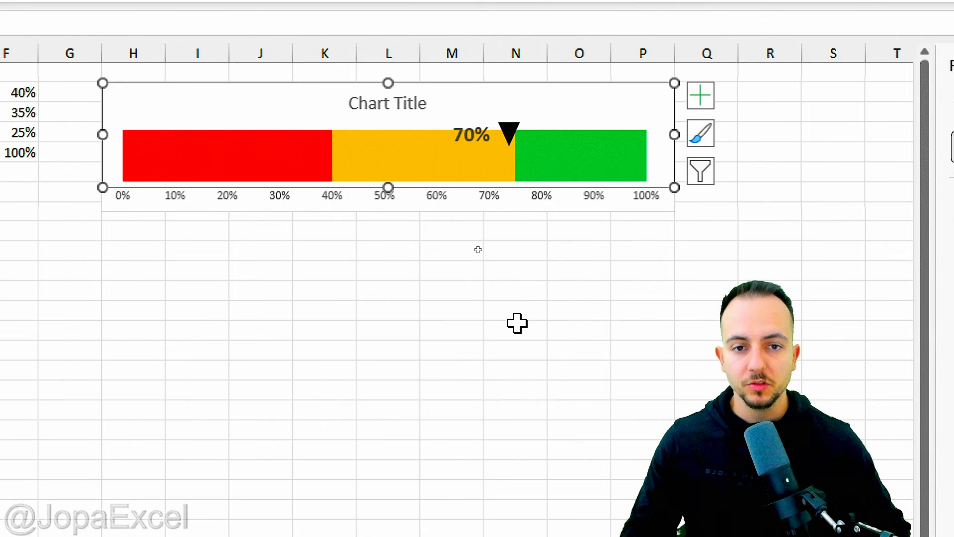
Step: Nudge the overlay chart up and left so the triangle marker sits above the scale's 70% mark
key(Up)
key(Up)
key(Up)
key(Up)
key(Up)
key(Up)
key(Up)
key(Up)
key(Up)
key(Up)
key(Up)
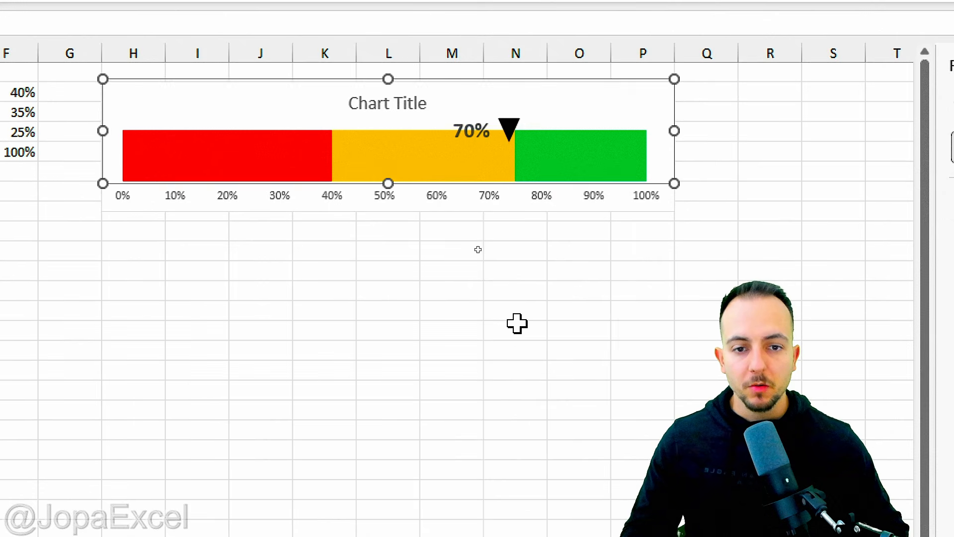
key(Up)
key(Up)
key(Up)
key(Up)
key(Left)
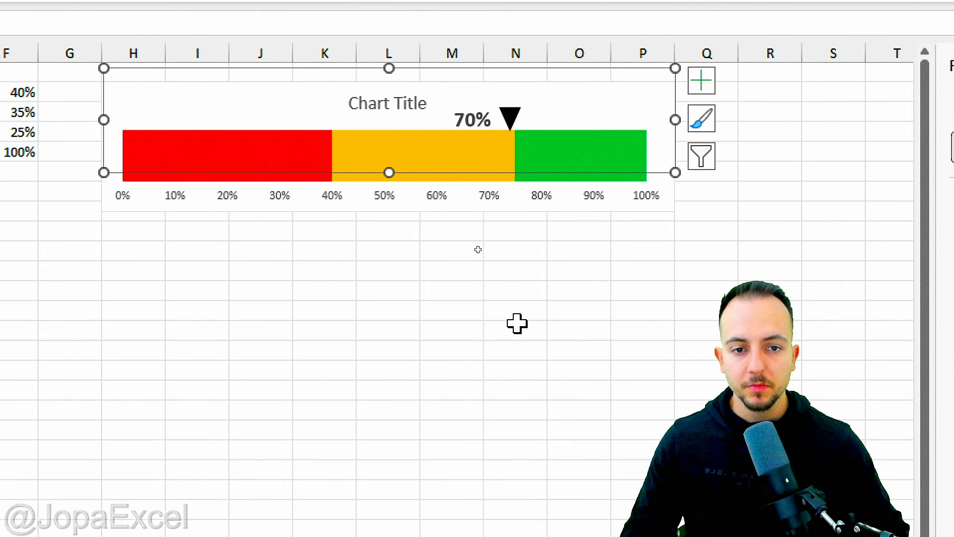
key(Left)
key(Left)
key(Left)
key(Left)
key(Left)
key(Left)
key(Left)
key(Left)
key(Left)
key(Left)
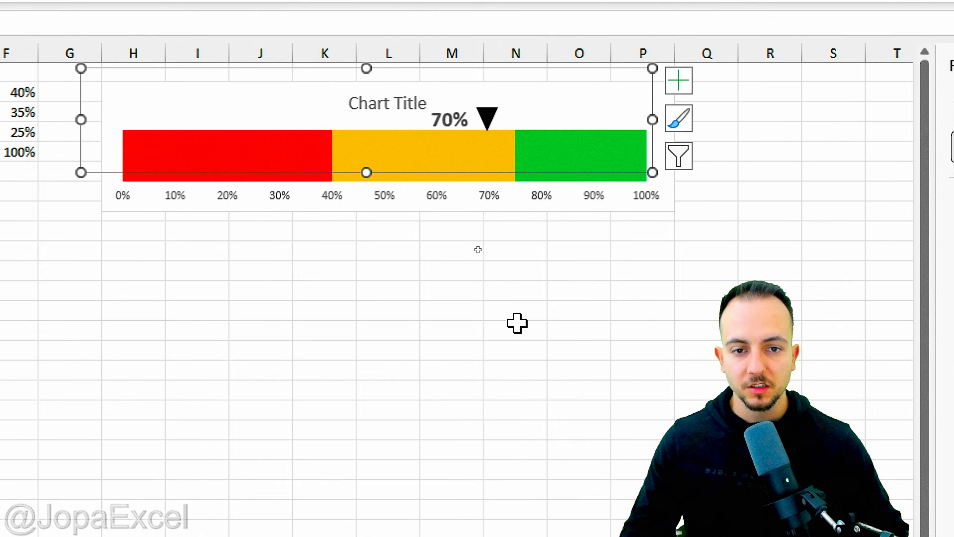
drag(486, 130, 486, 225)
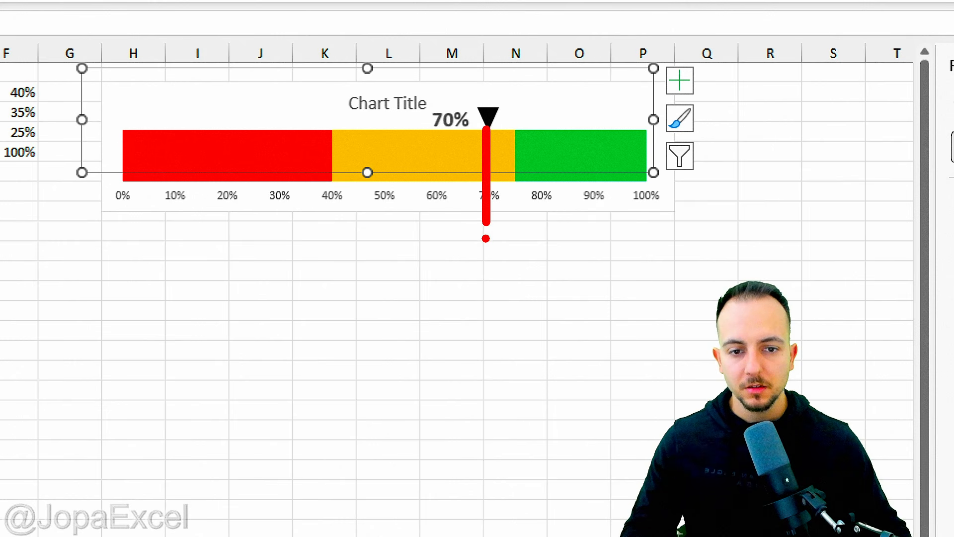
Step: Deselect the chart and move the Product Name slicer to sit below the thermometer chart
key(Escape)
key(Escape)
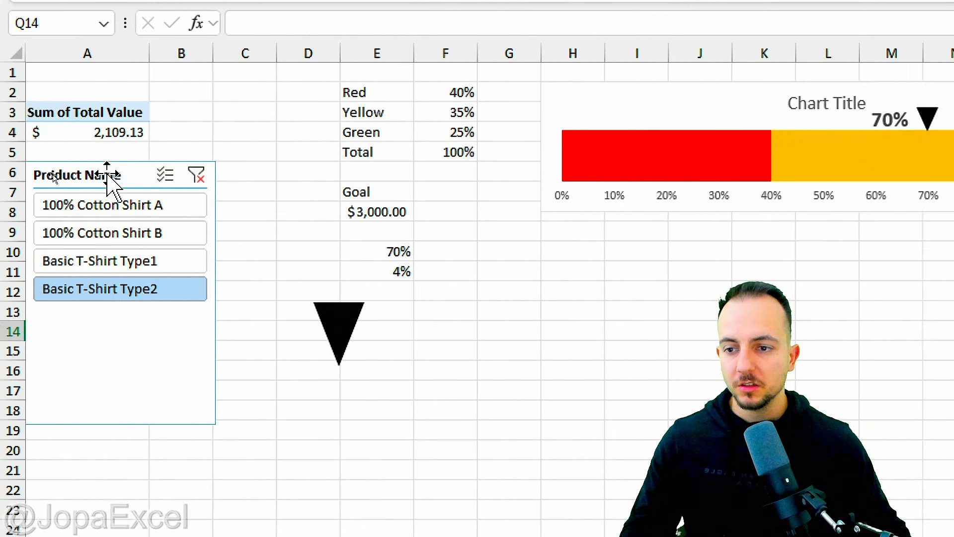
drag(102, 182, 811, 245)
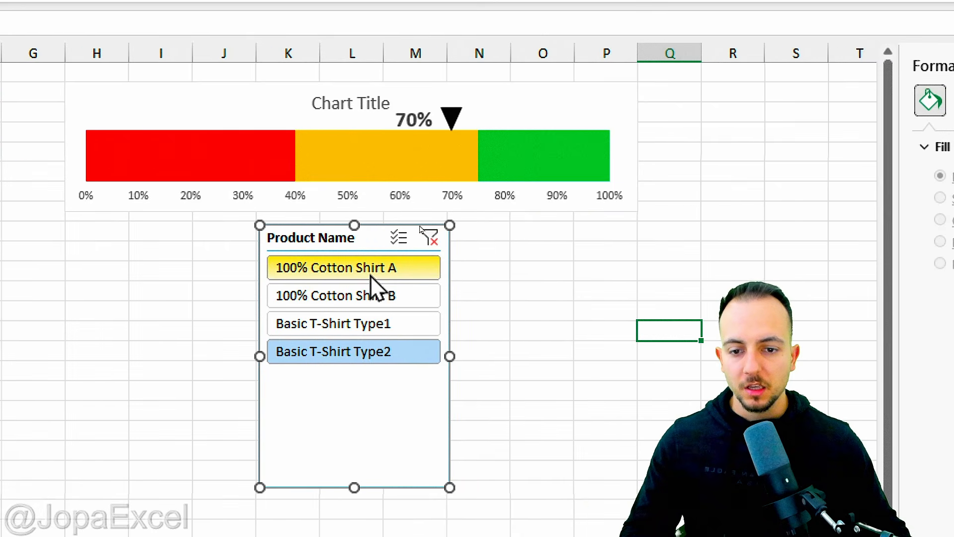
Step: Select each product in turn in the Product Name slicer to test the moving marker, finishing on 100% Cotton Shirt A
click(365, 279)
click(367, 298)
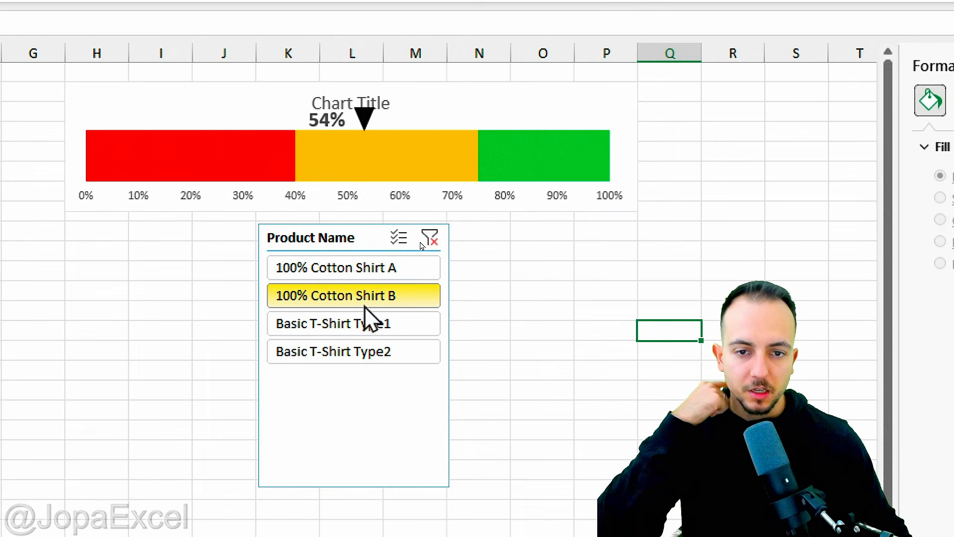
click(361, 326)
click(357, 351)
click(361, 326)
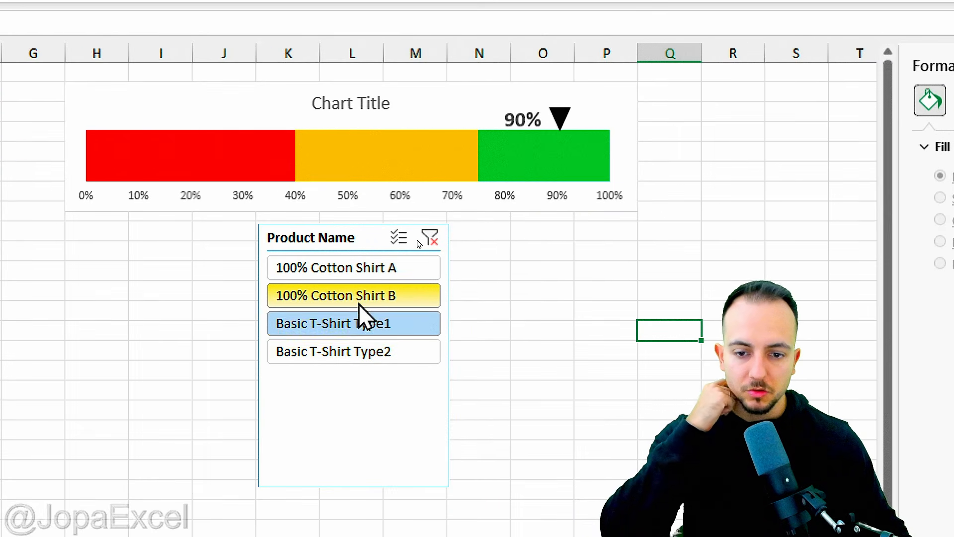
click(359, 298)
click(366, 278)
click(367, 298)
click(372, 325)
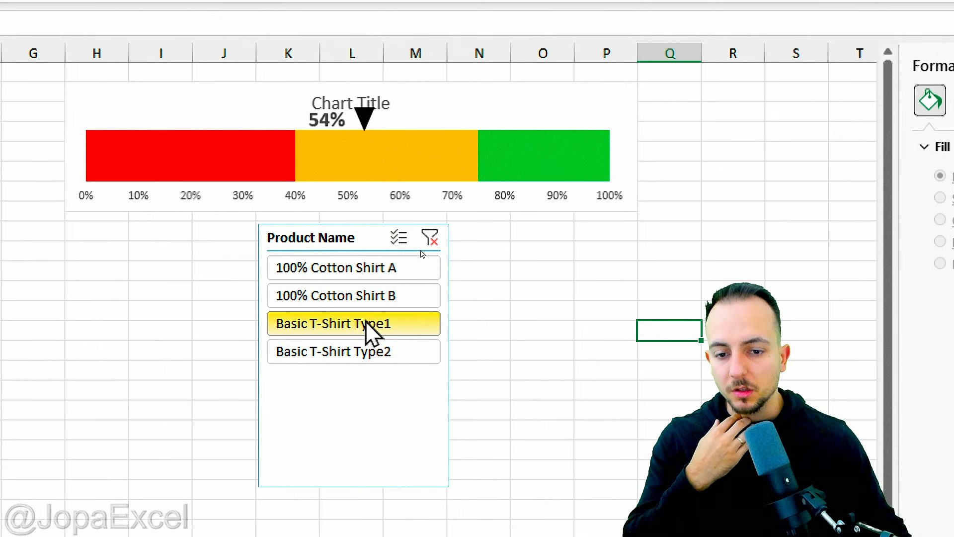
click(361, 350)
click(353, 326)
click(354, 297)
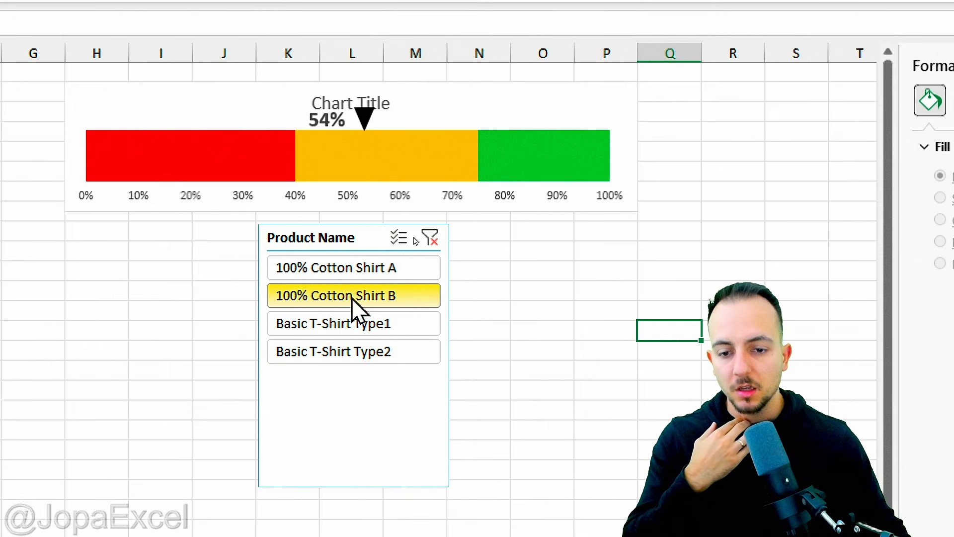
click(360, 271)
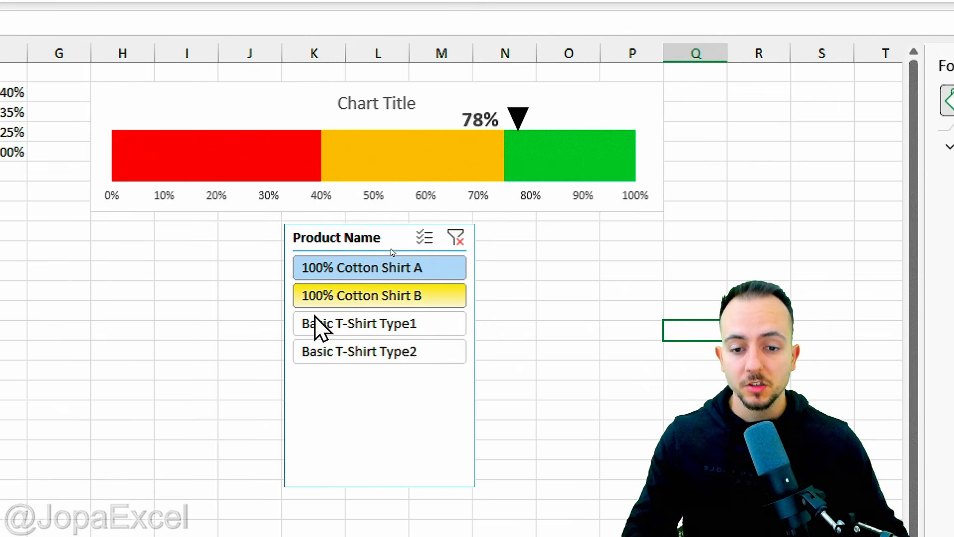
click(372, 299)
click(397, 326)
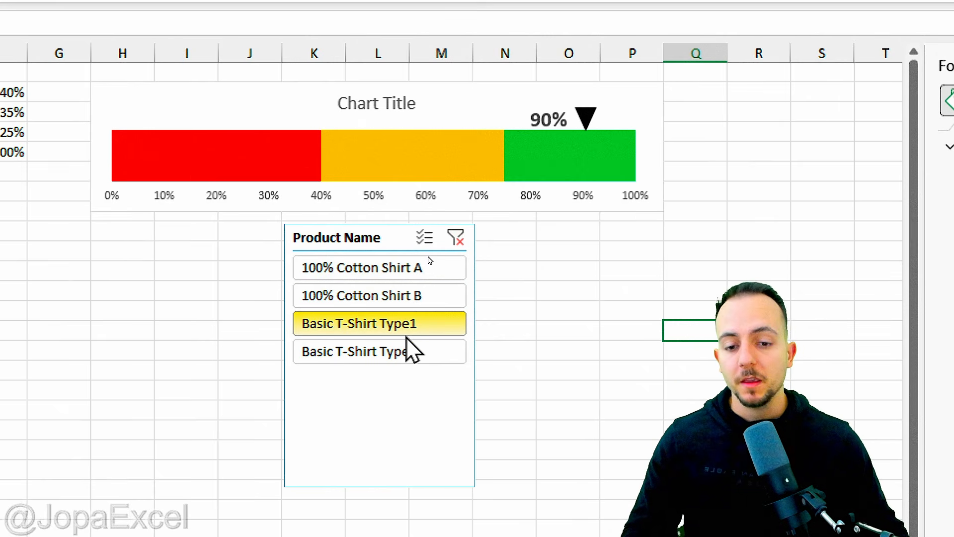
click(405, 348)
click(418, 326)
click(414, 298)
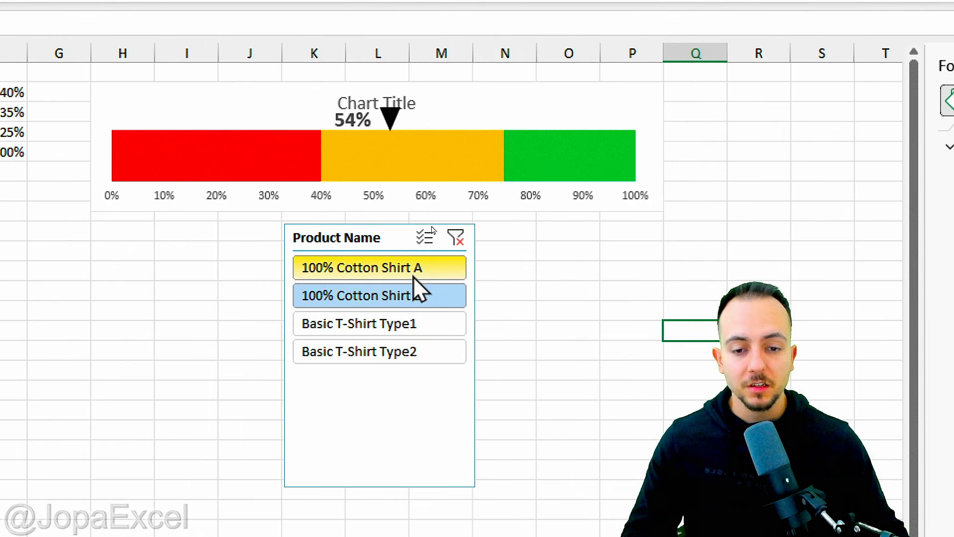
click(414, 274)
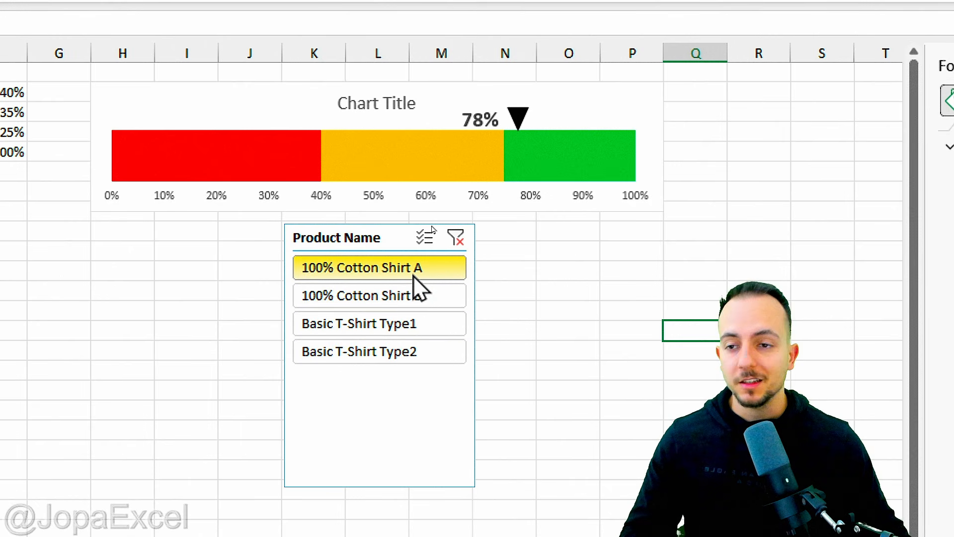